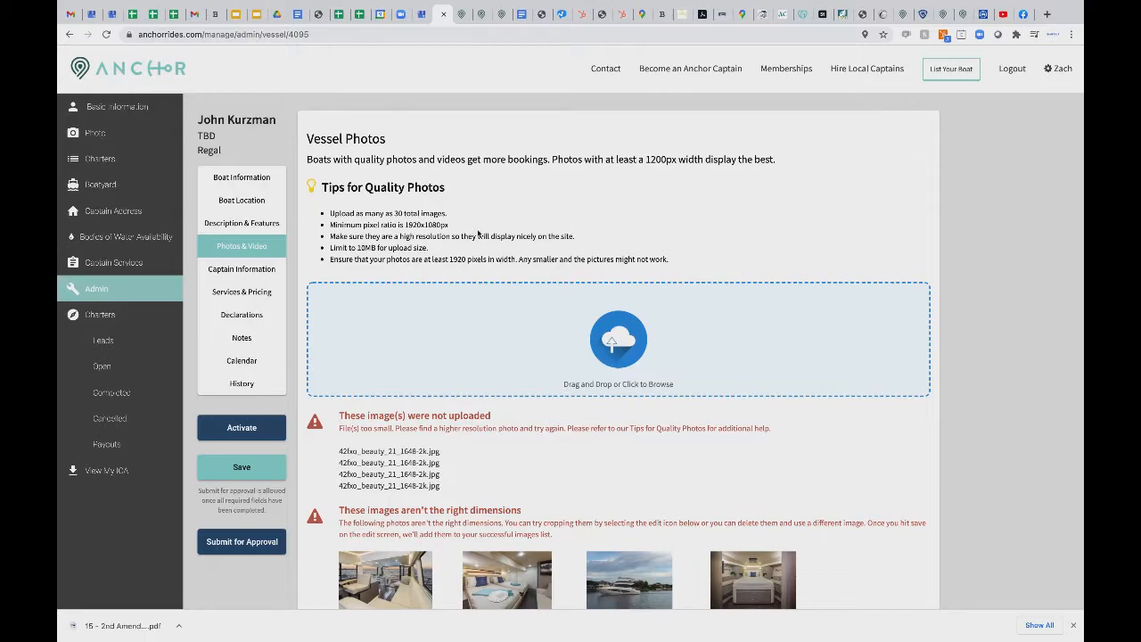
- Try to add the batch of 42fly_interior and 42fxo_beauty photos to the vessel's photo upload area
scroll(478, 234, "down", 3)
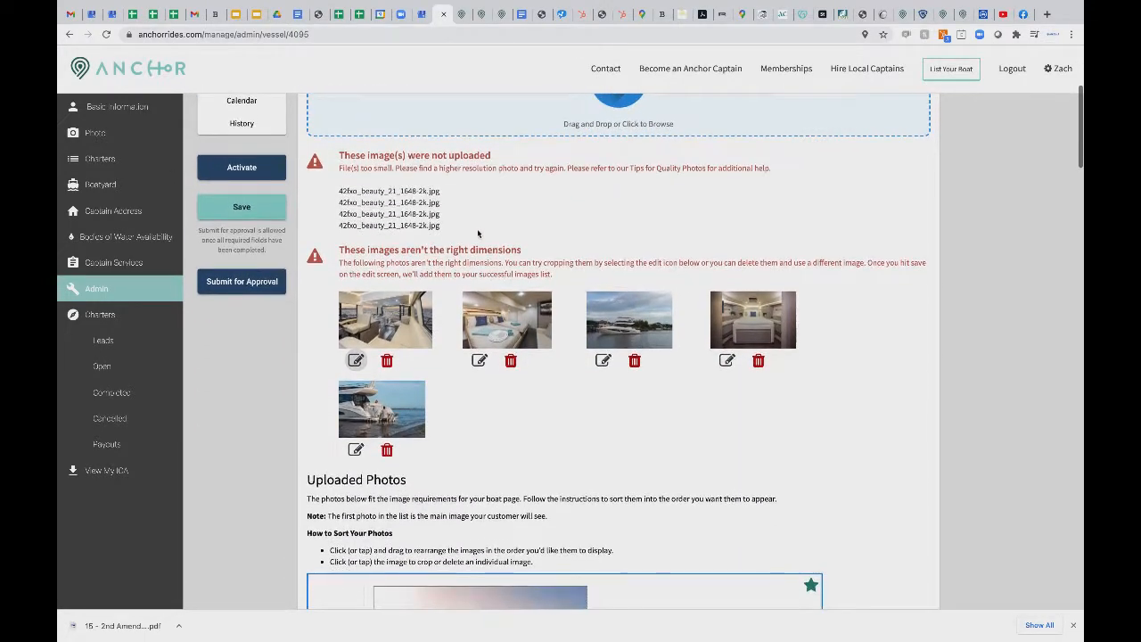
scroll(477, 233, "up", 2)
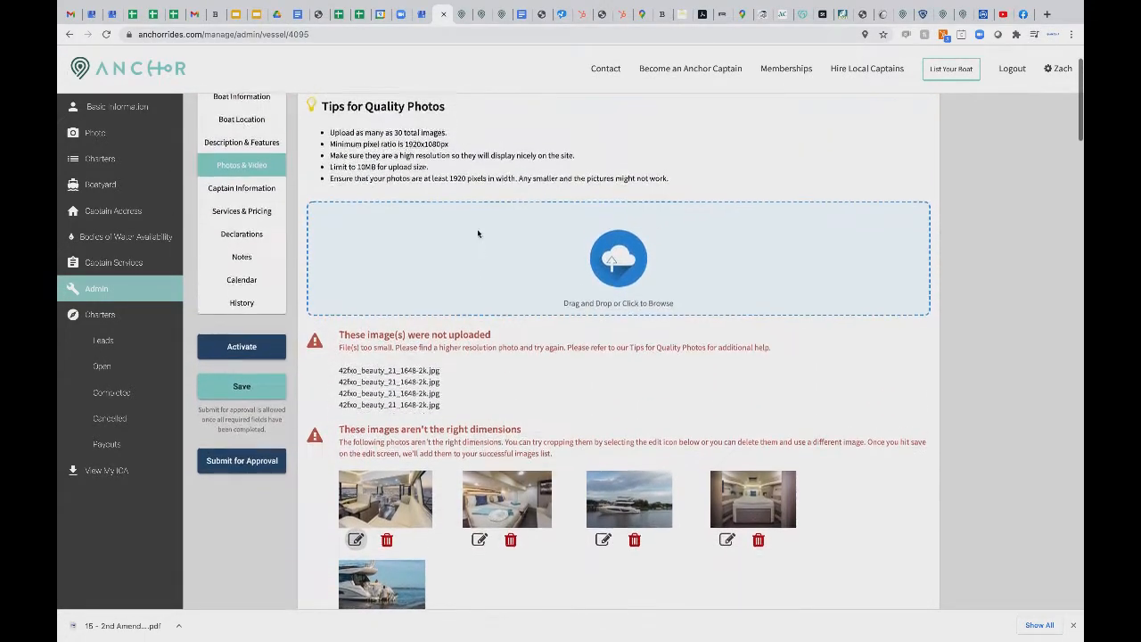
scroll(477, 234, "up", 1)
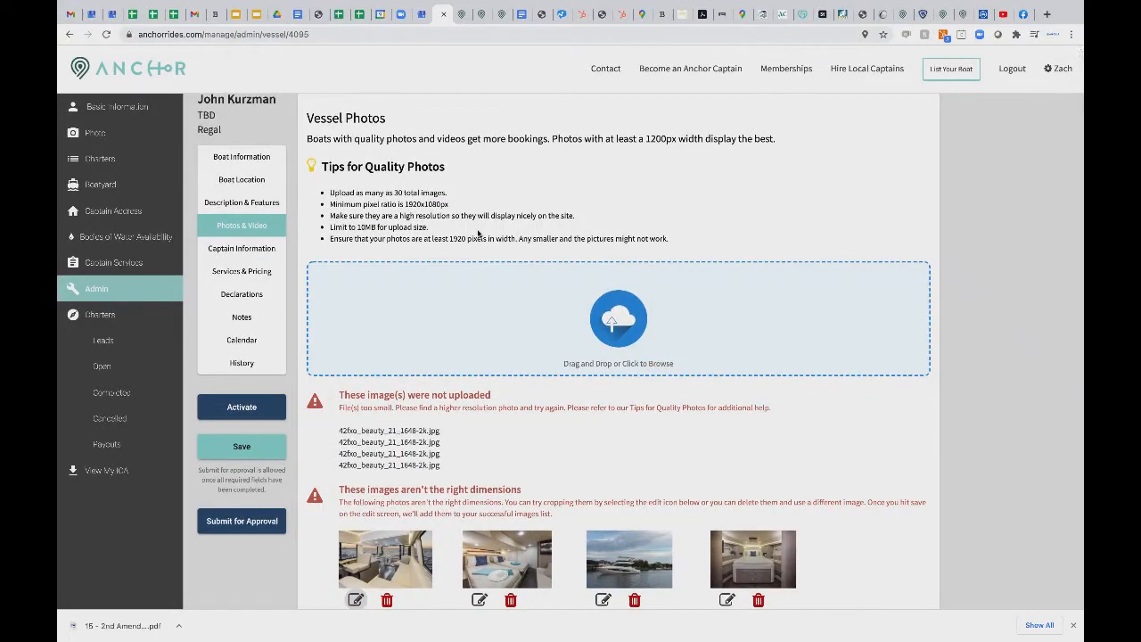
left_click_drag(606, 316, 607, 318)
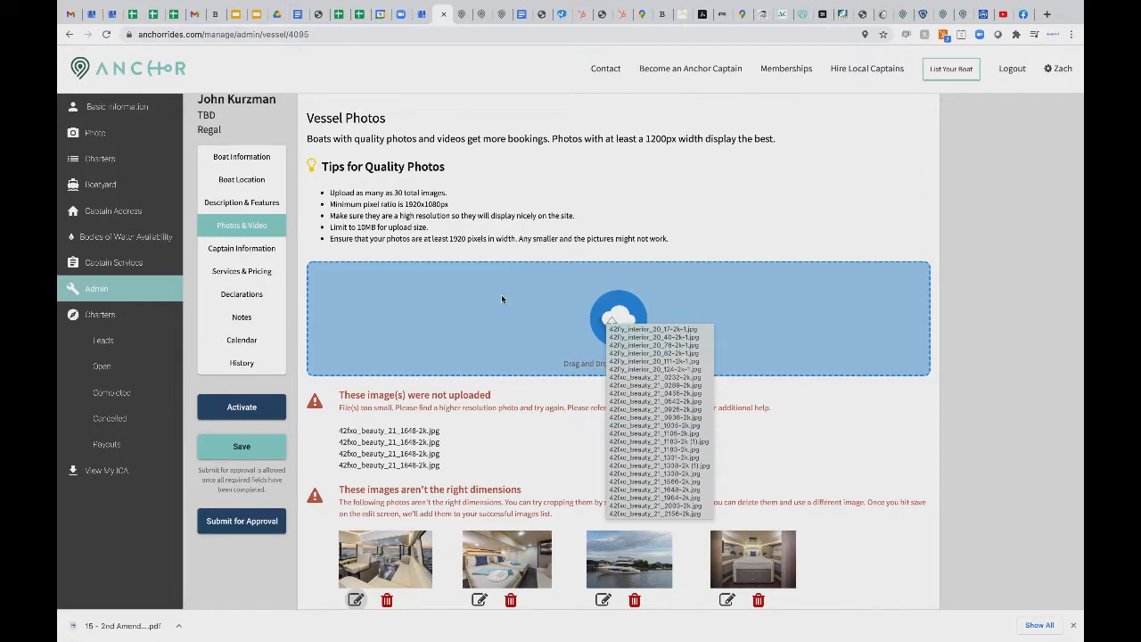
left_click_drag(501, 294, 501, 294)
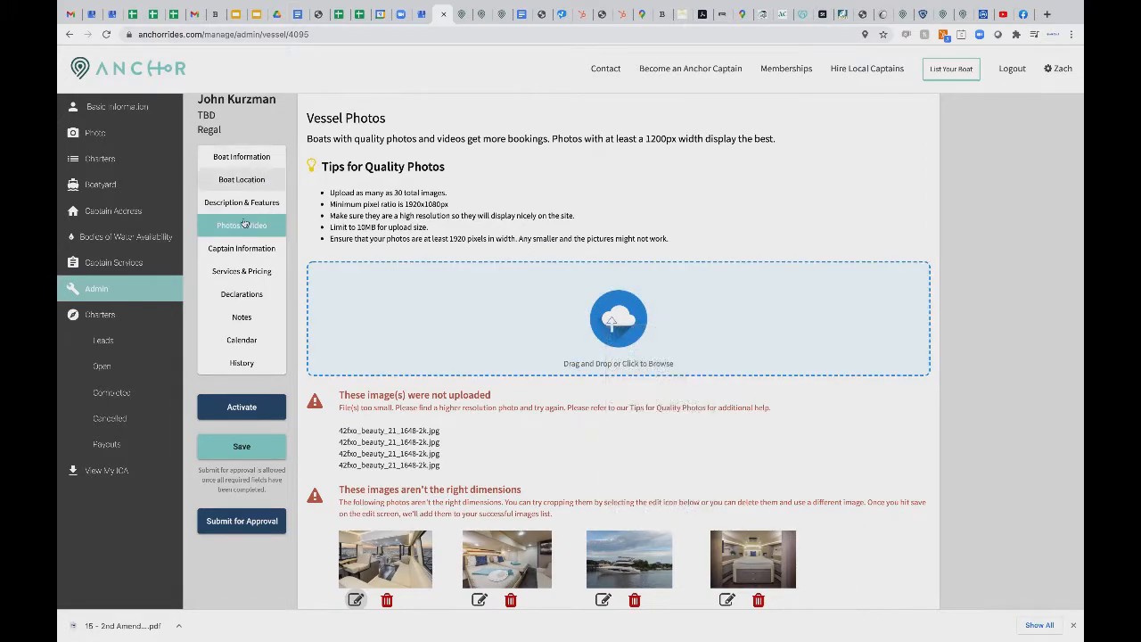
- Visit the Boatyard vessel list, return to the Regal vessel's Photos & Video section, and review its rejected photos
left_click(105, 186)
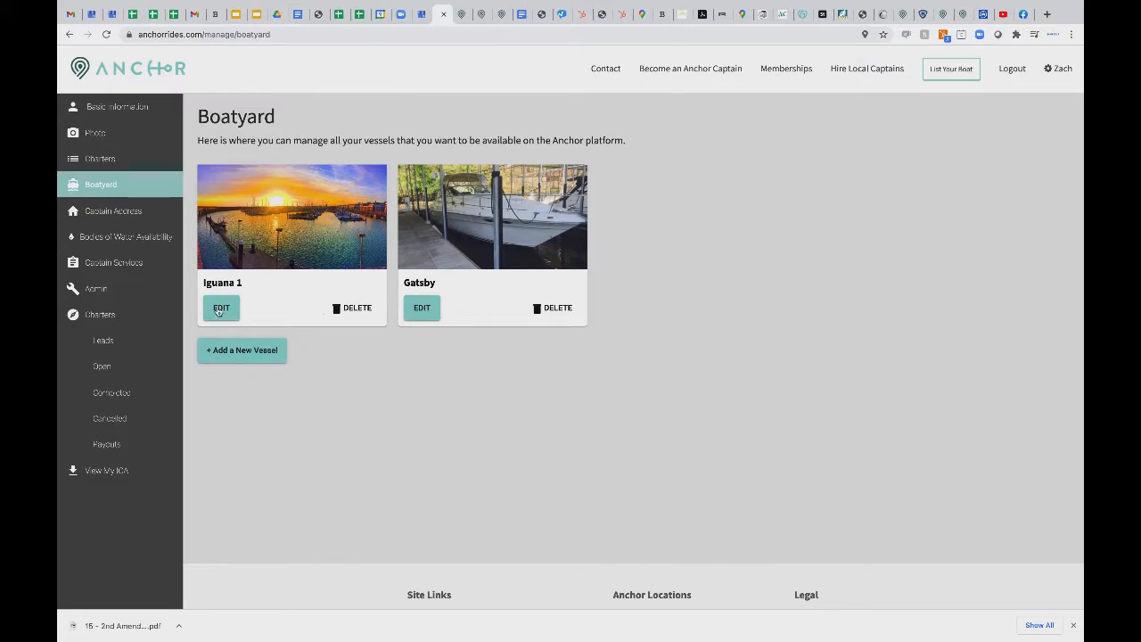
left_click(306, 274)
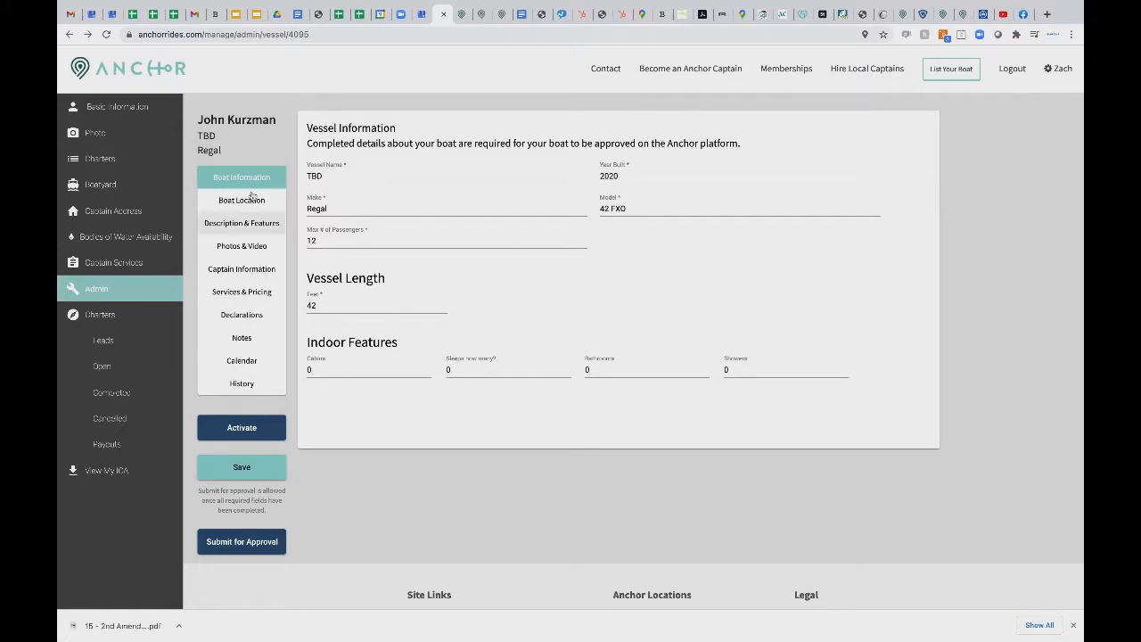
left_click(241, 254)
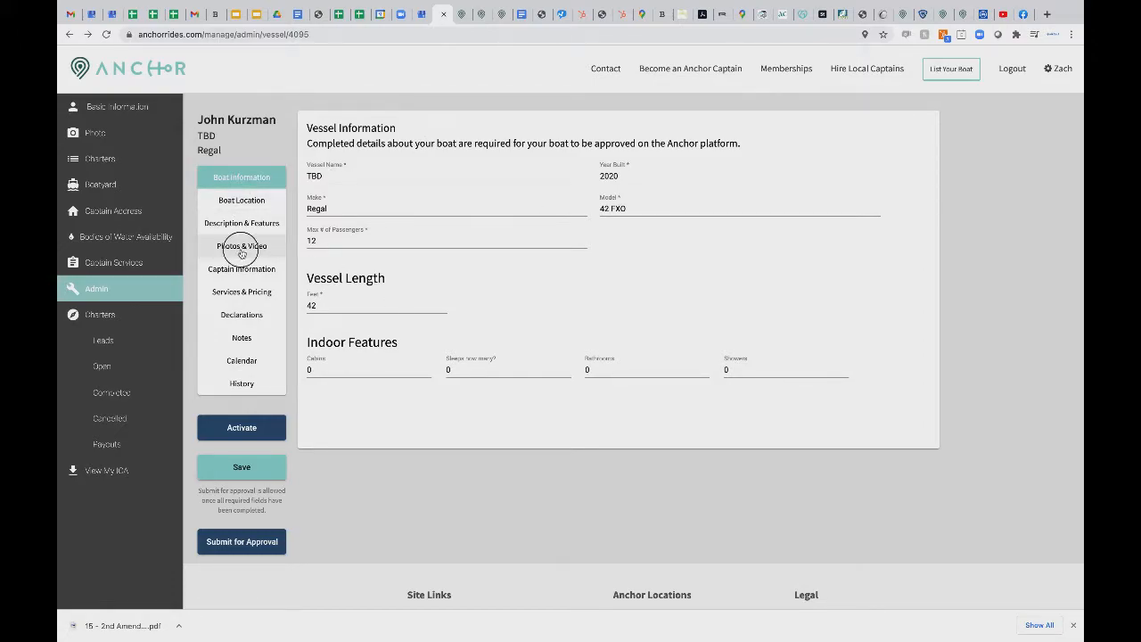
scroll(395, 357, "down", 1)
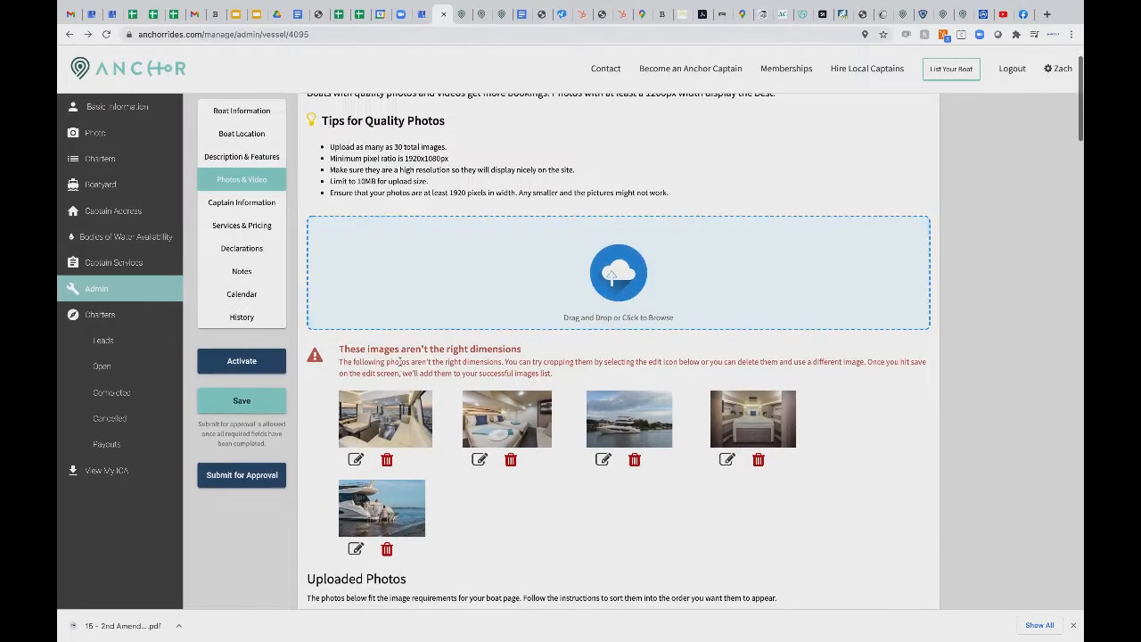
scroll(445, 347, "down", 2)
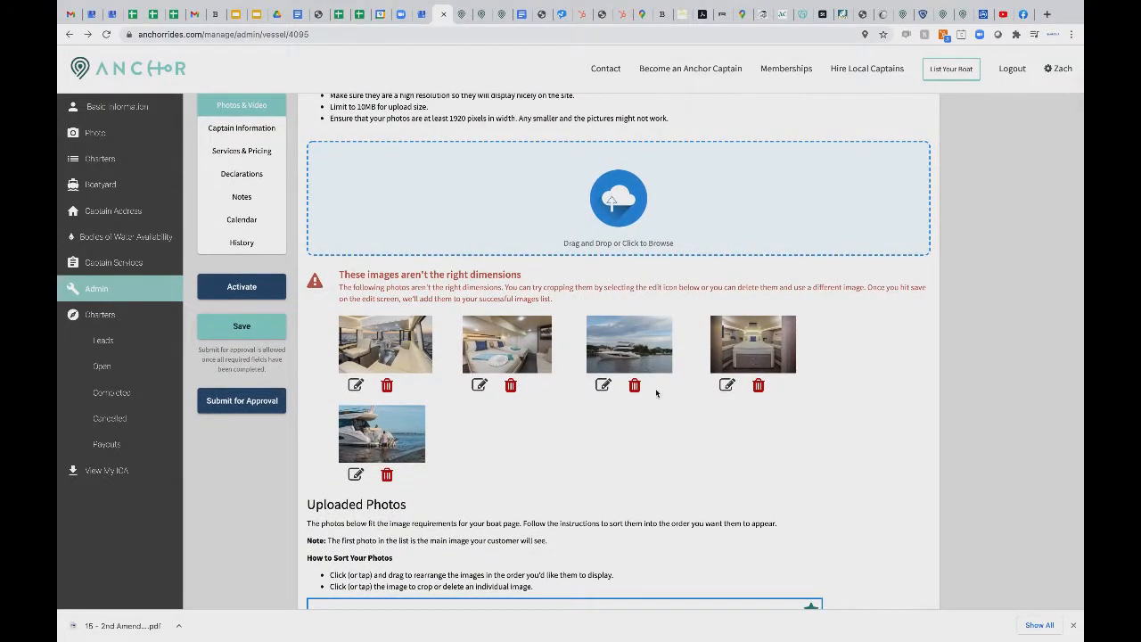
scroll(455, 390, "up", 3)
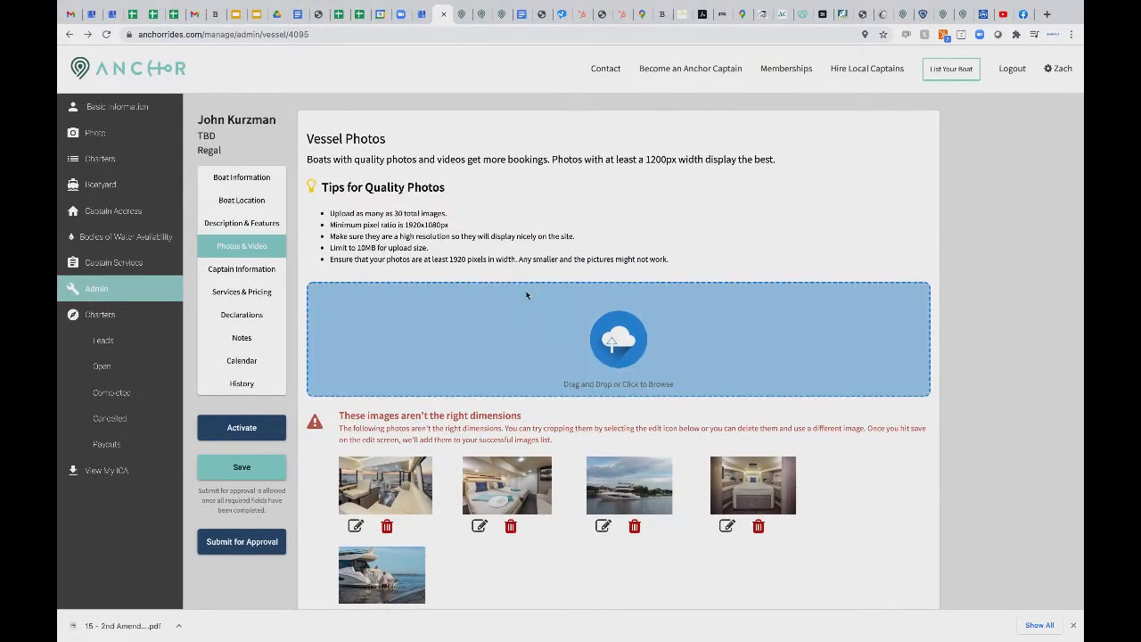
- Upload the photos from 42fxo_inset_21_010-2k.jpg through 42fxo_running_21_275-2k.jpg in Downloads to the vessel's photos
scroll(523, 320, "down", 1)
left_click(525, 272)
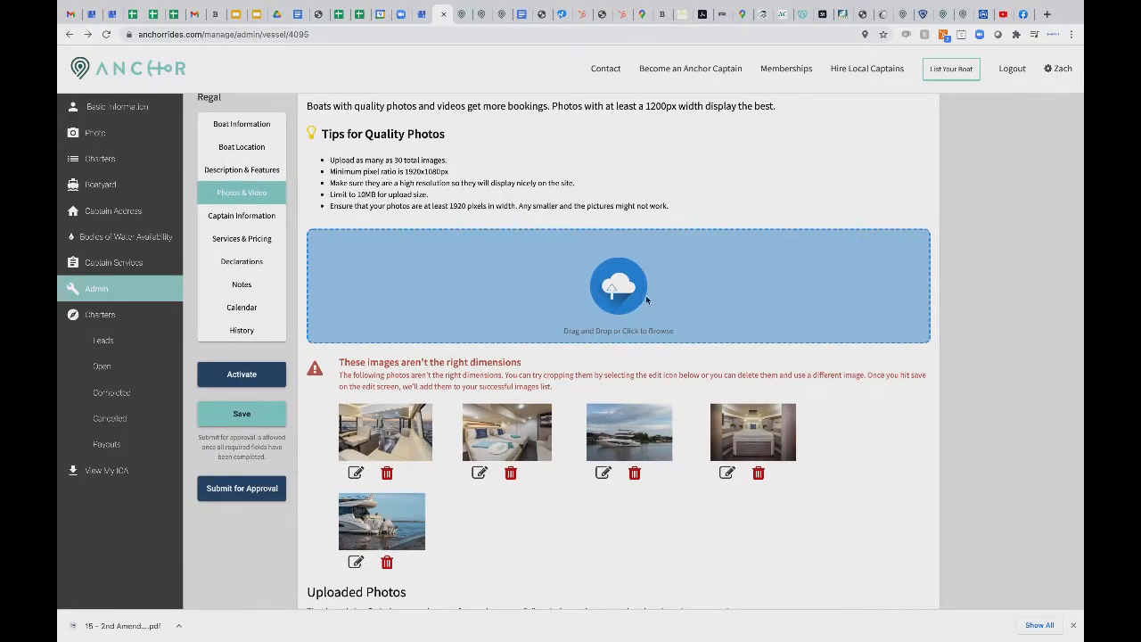
scroll(504, 308, "down", 5)
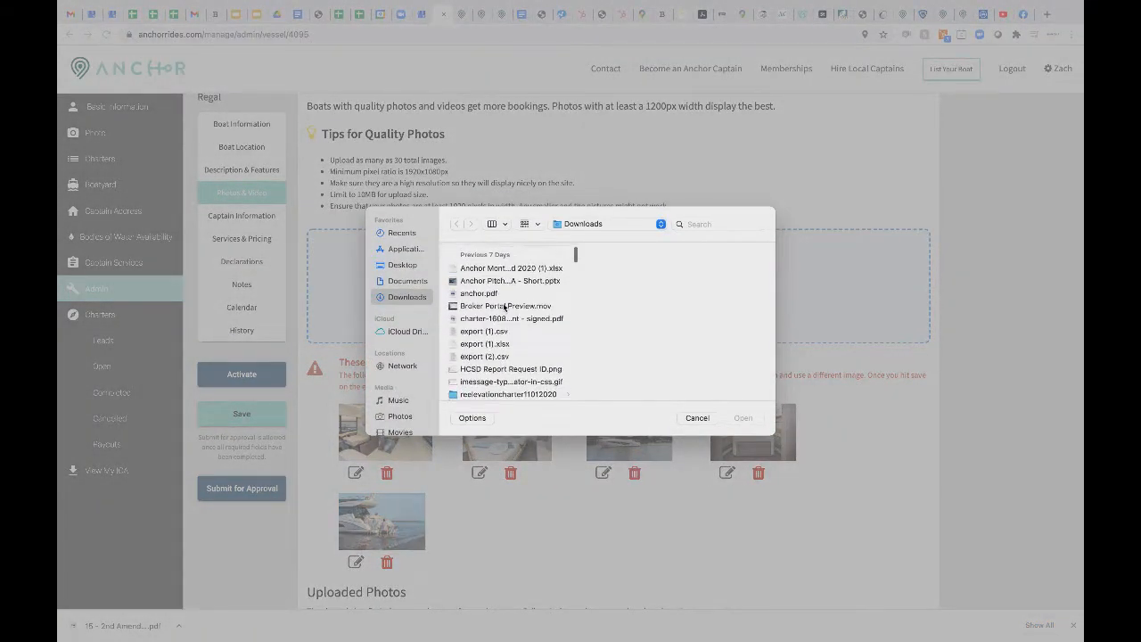
scroll(504, 308, "down", 10)
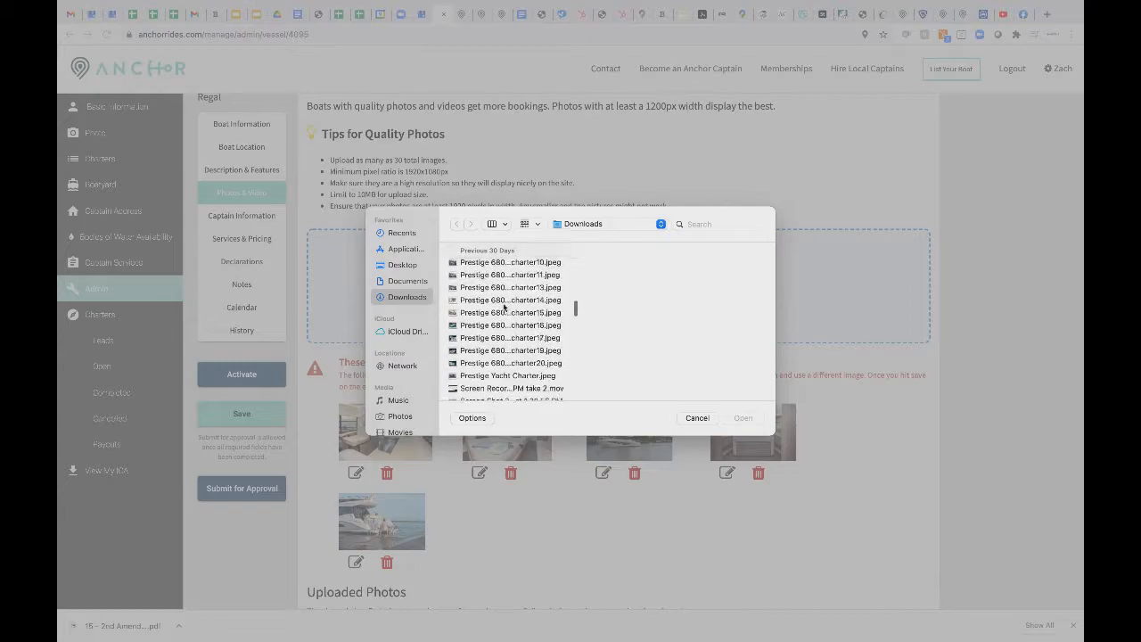
scroll(504, 308, "down", 10)
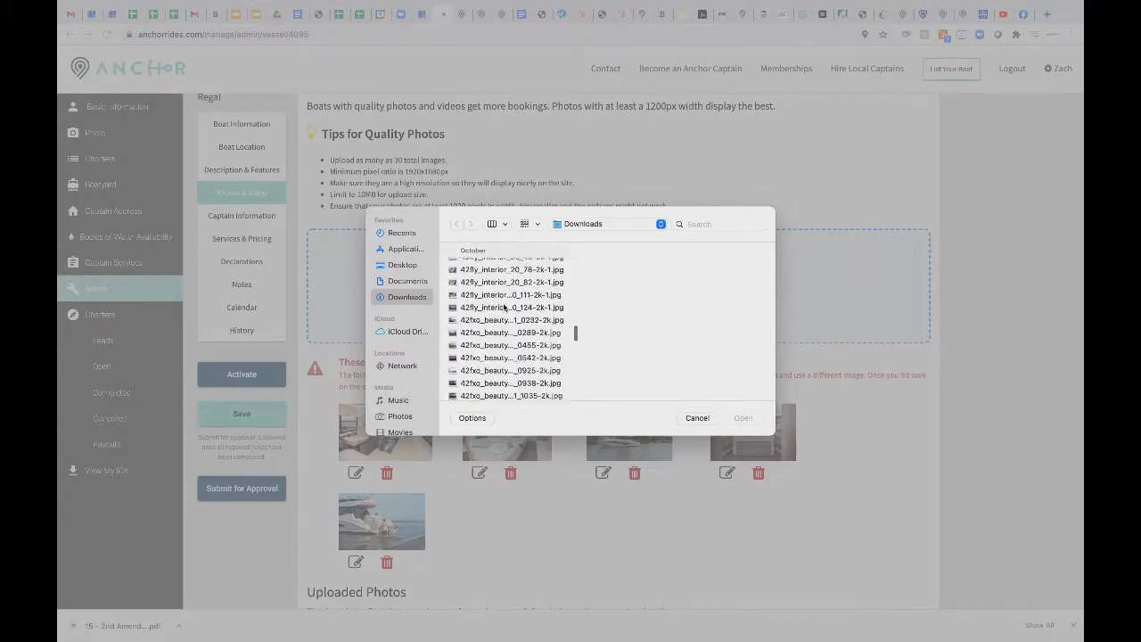
scroll(503, 307, "down", 5)
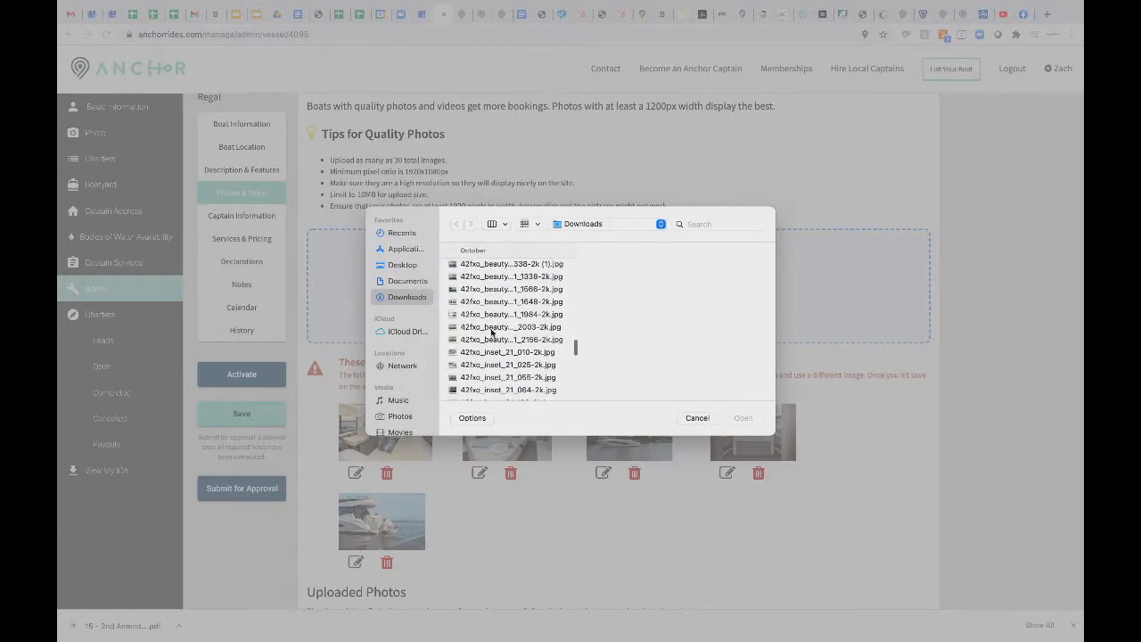
scroll(491, 331, "down", 2)
left_click(491, 321)
scroll(481, 347, "down", 10)
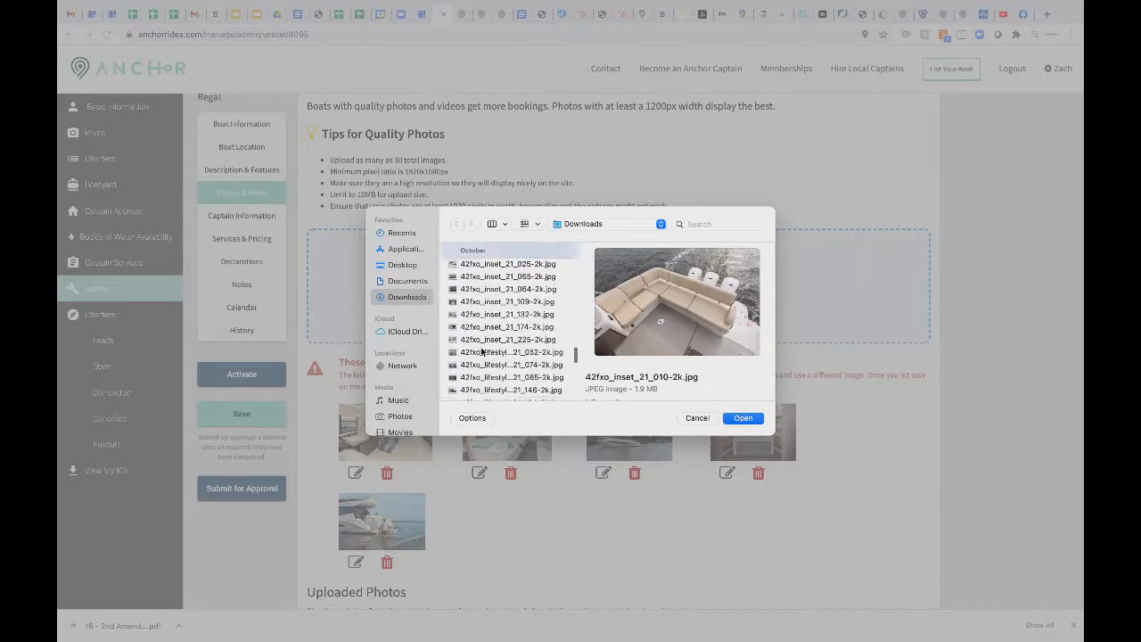
scroll(481, 353, "down", 3)
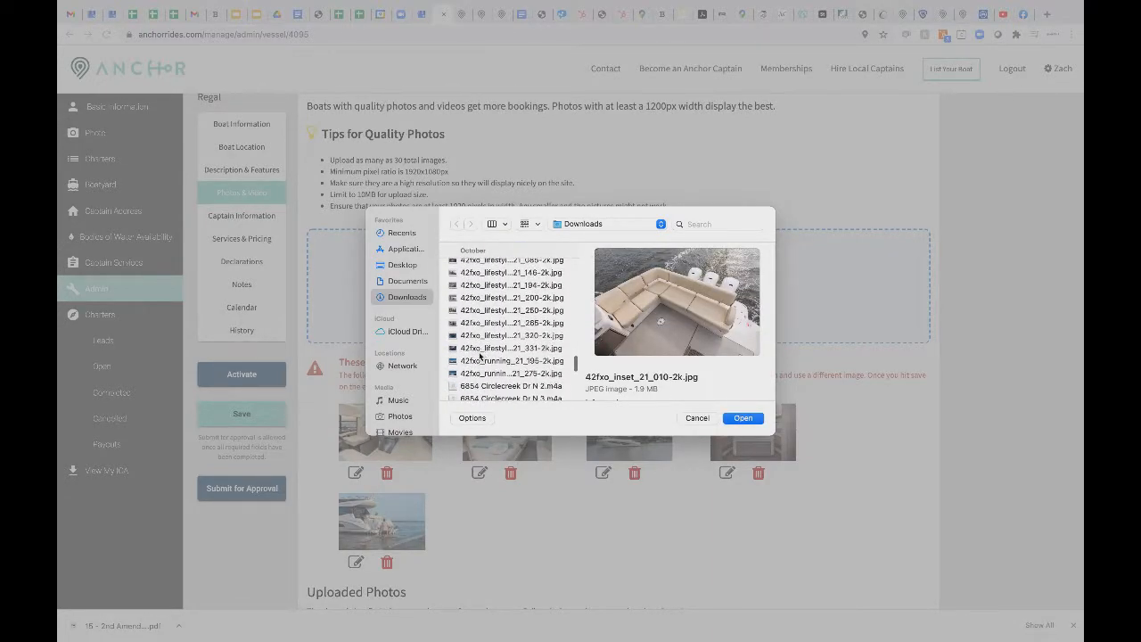
left_click(488, 376, "shift")
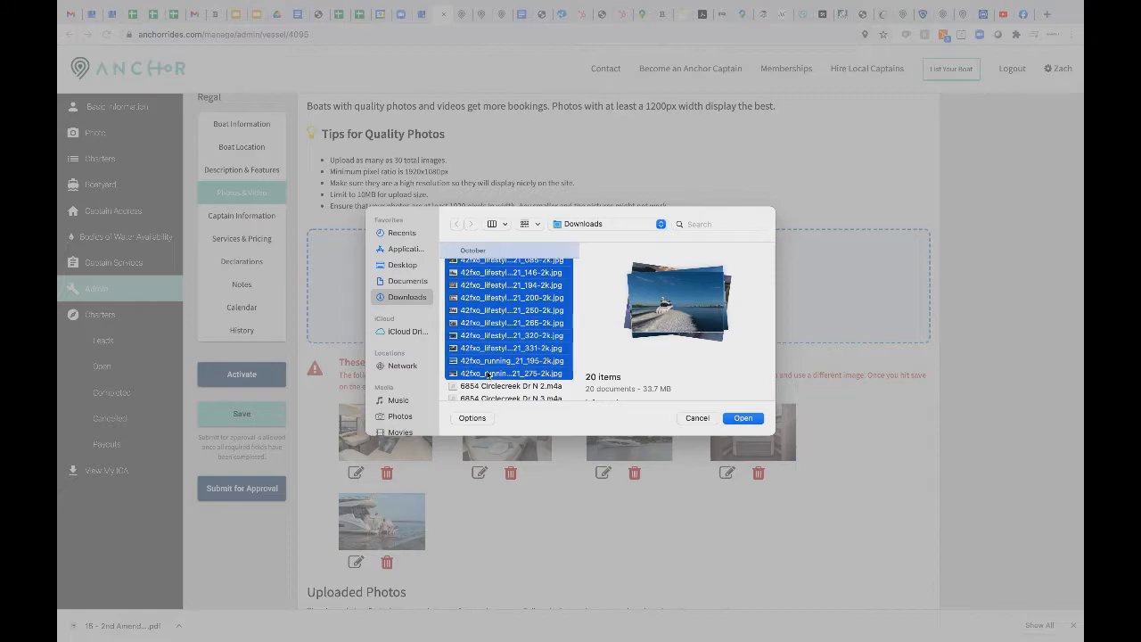
left_click(743, 418)
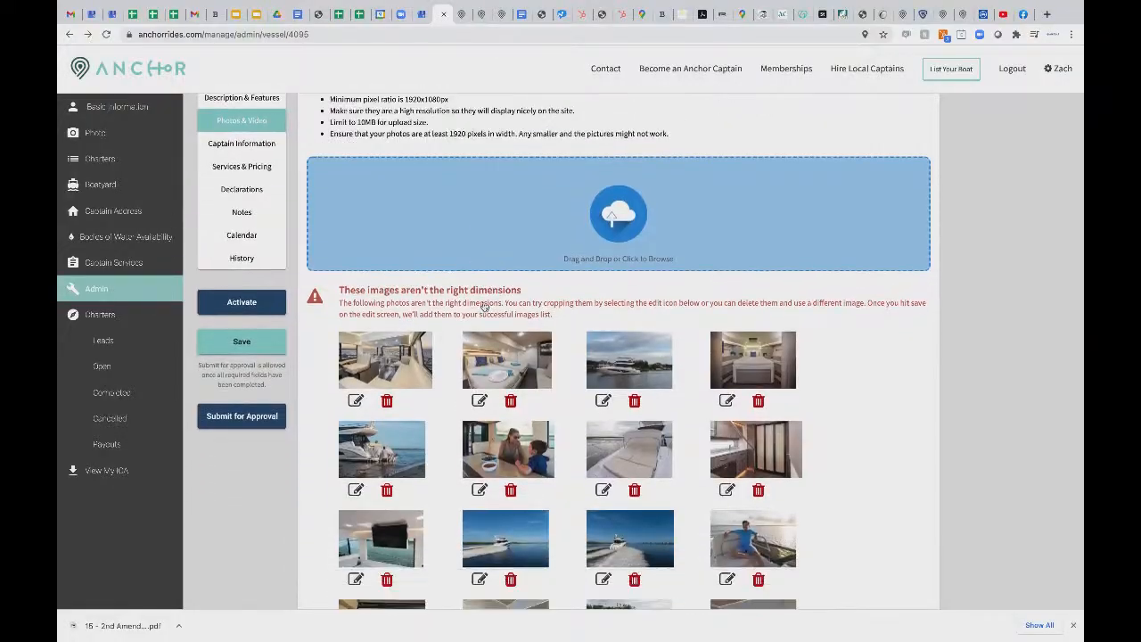
- Examine the photos flagged for wrong dimensions and compare them with the size tips for quality photos
scroll(484, 307, "down", 3)
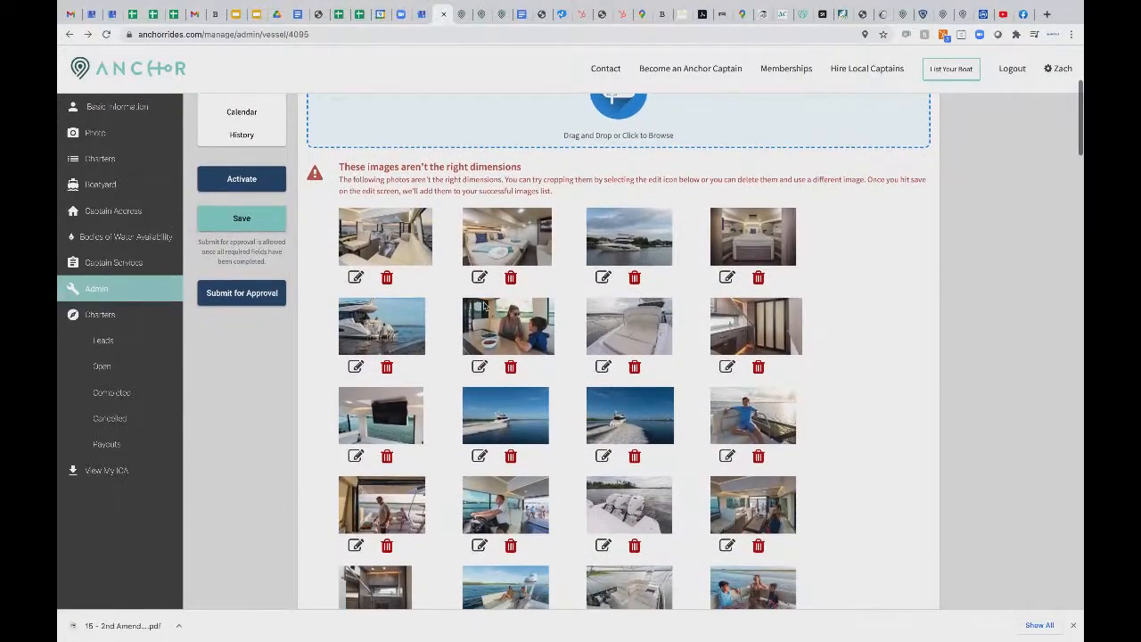
scroll(484, 306, "down", 2)
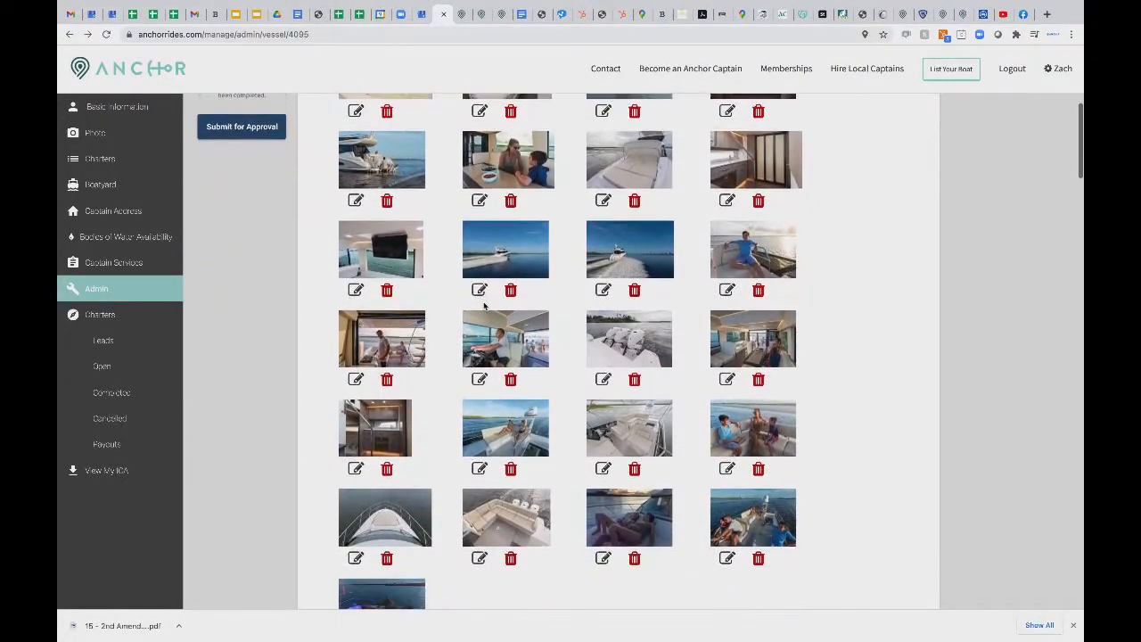
scroll(484, 306, "up", 4)
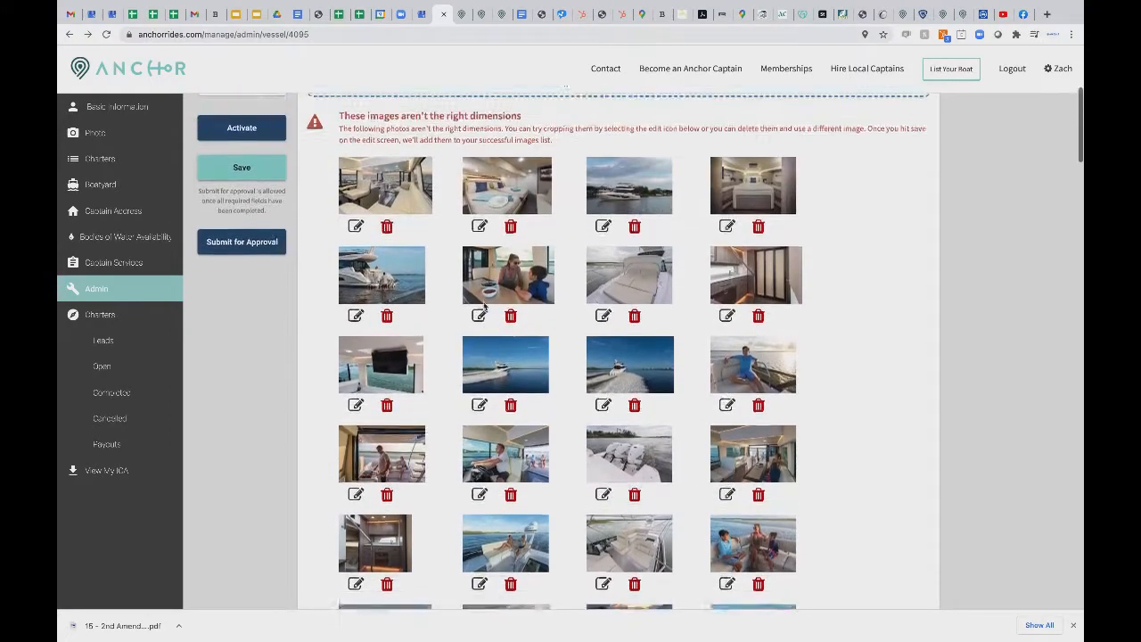
scroll(484, 306, "up", 1)
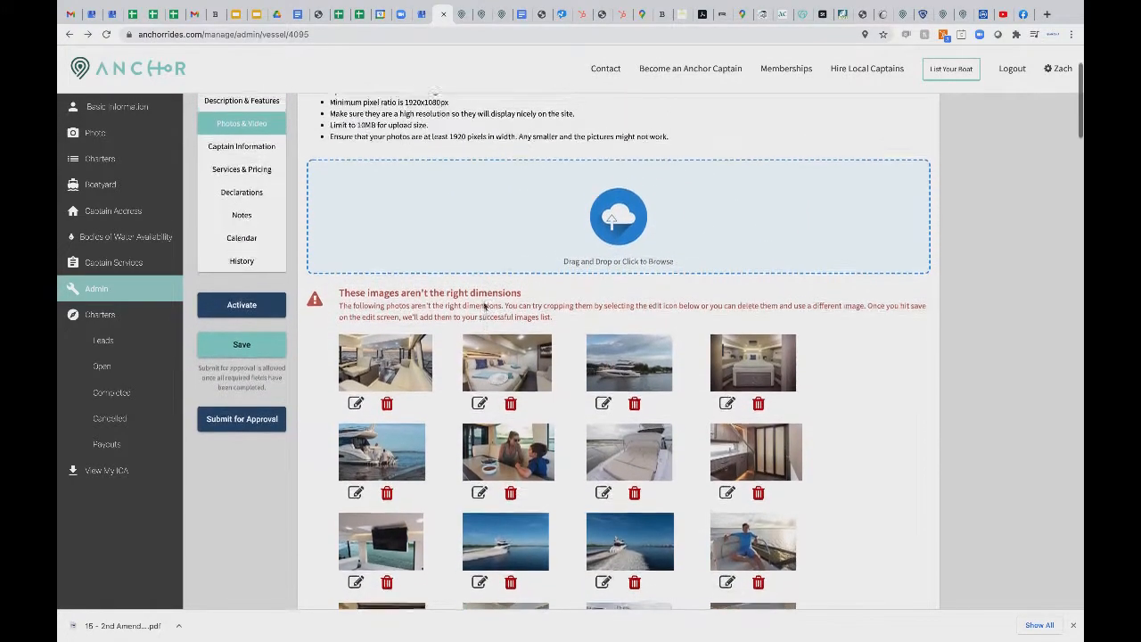
scroll(484, 307, "up", 1)
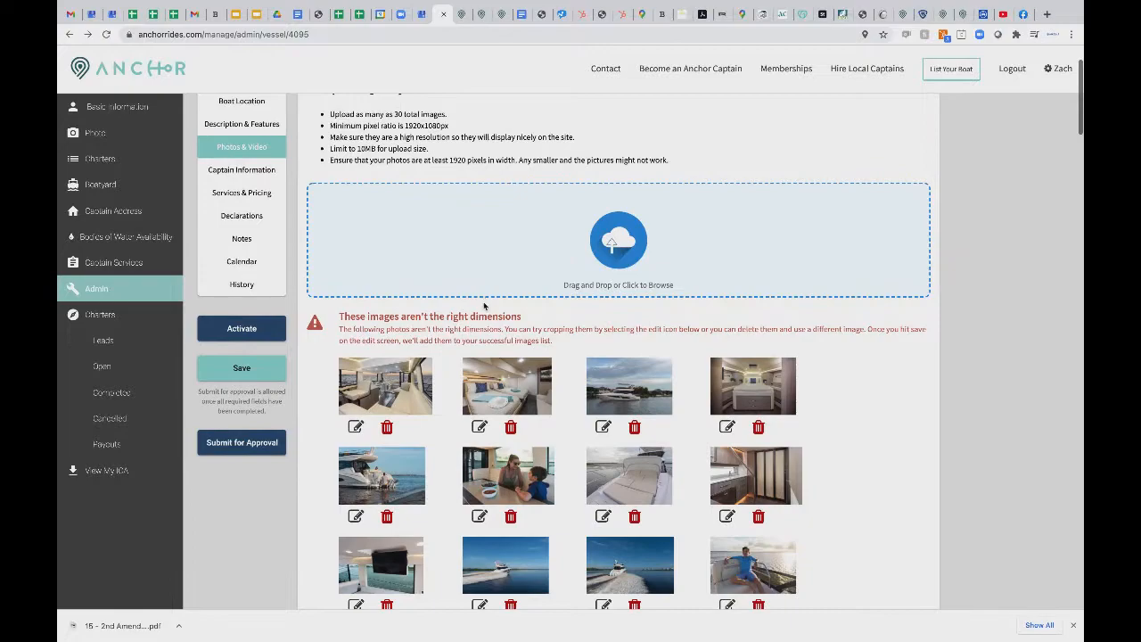
scroll(437, 232, "up", 1)
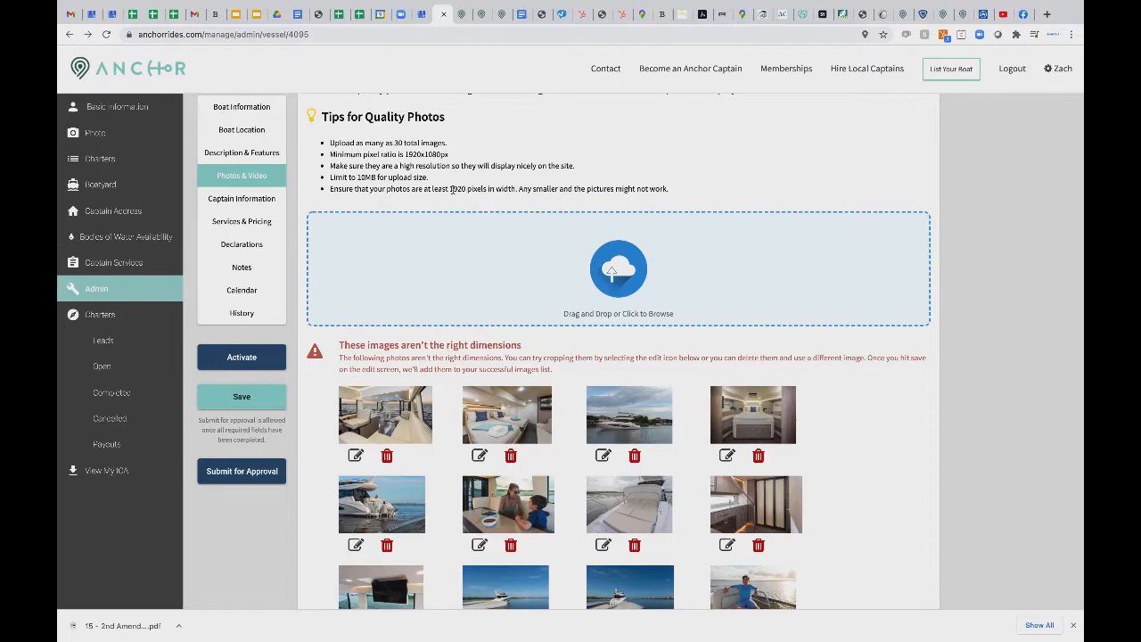
scroll(493, 180, "up", 1)
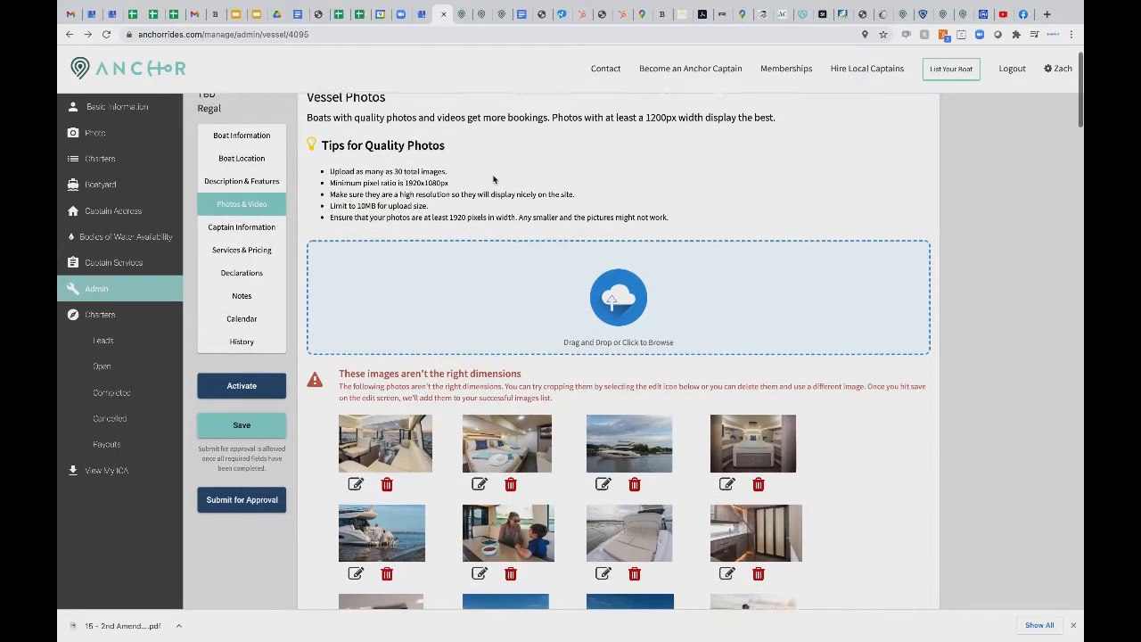
- Open the crop editor for the third flagged photo, the white yacht in front of waterfront houses
scroll(424, 223, "down", 2)
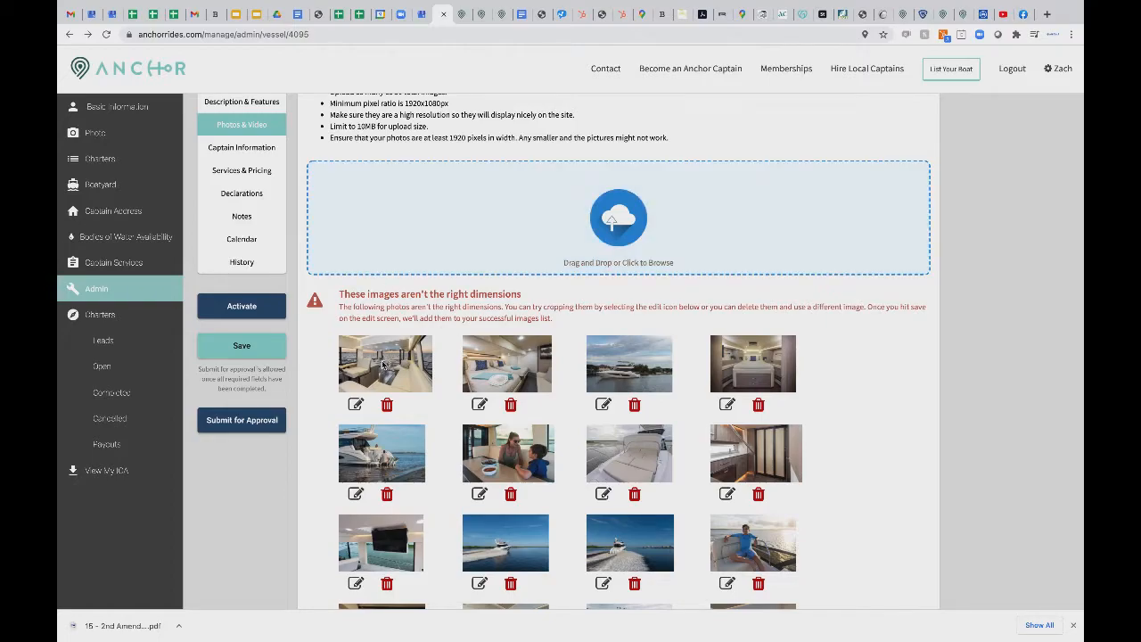
scroll(384, 341, "down", 1)
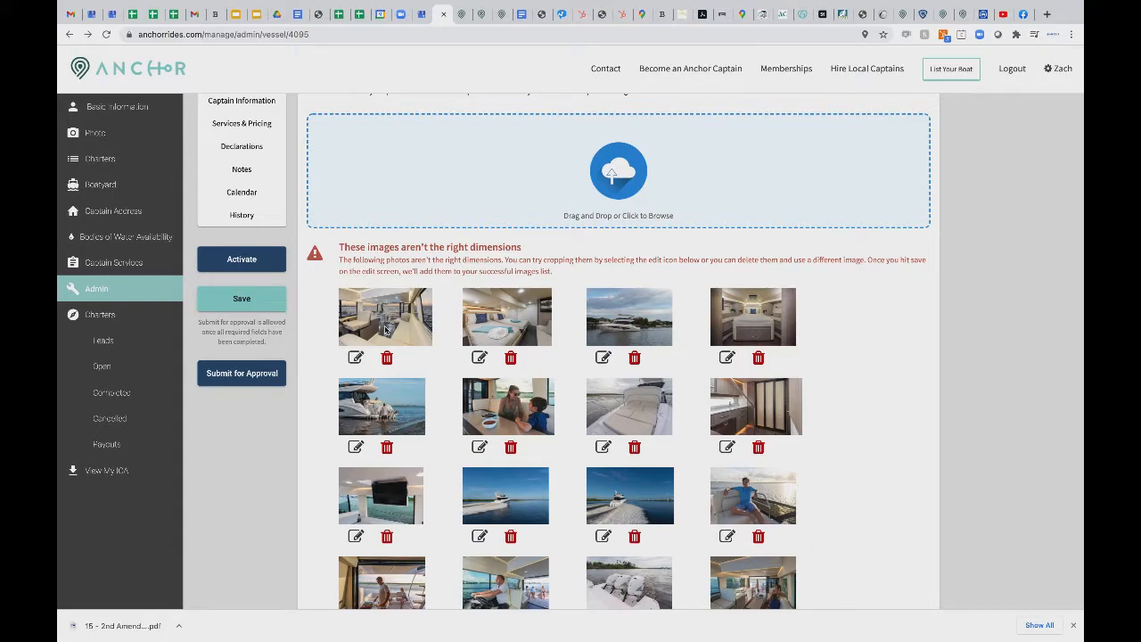
scroll(386, 328, "down", 1)
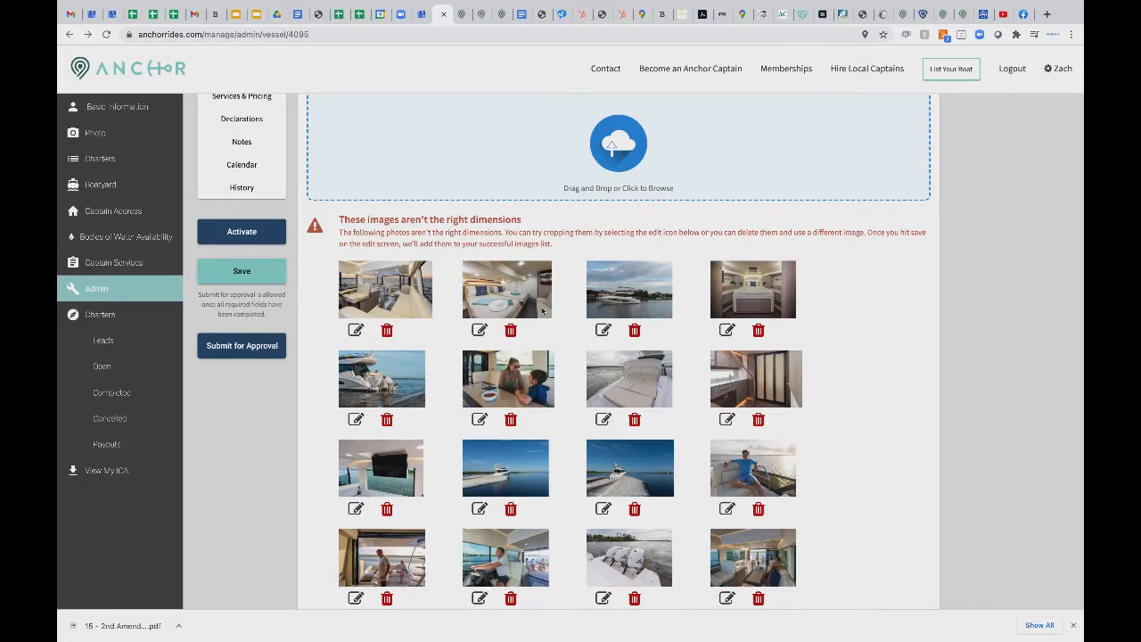
scroll(572, 320, "down", 1)
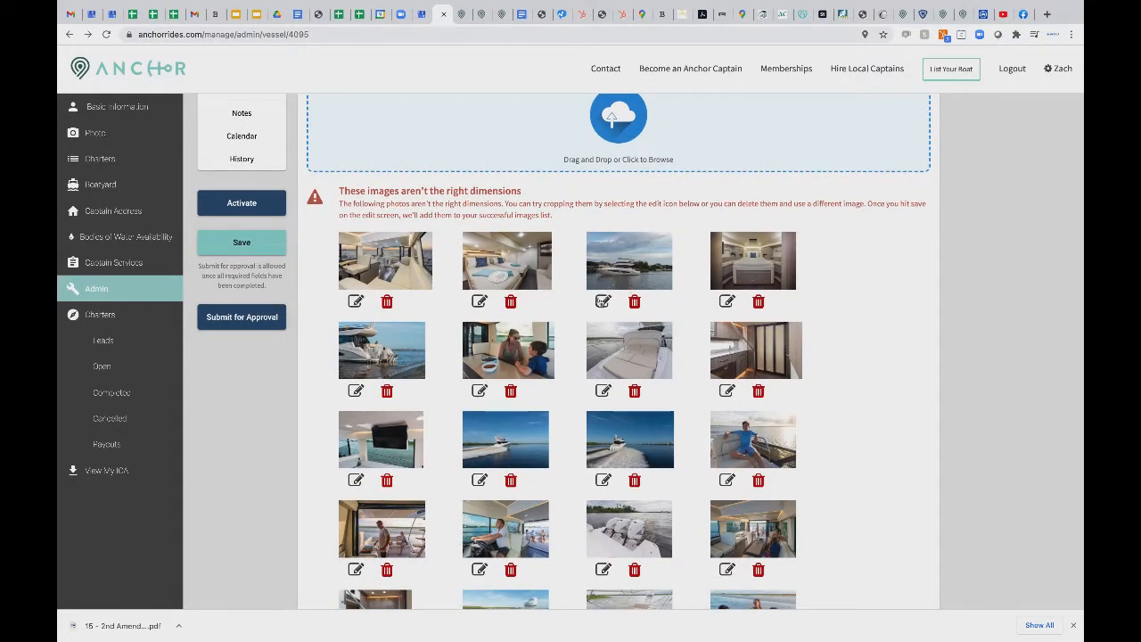
left_click(604, 302)
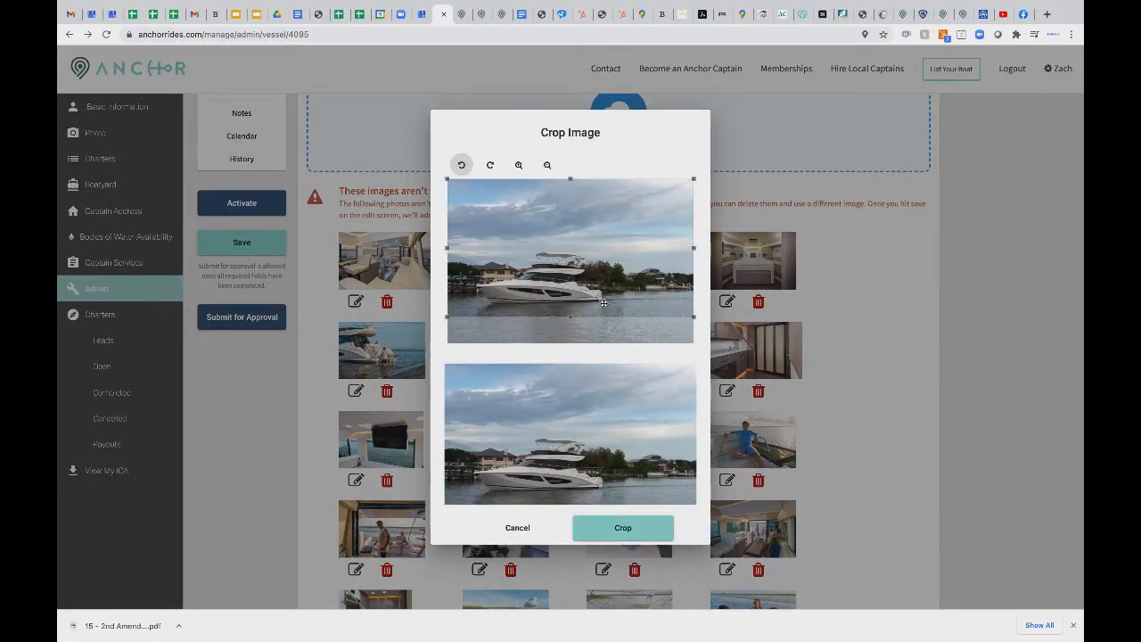
- Try rotating the yacht photo and zooming in and out in the crop editor
left_click(463, 166)
left_click(462, 166)
left_click(518, 166)
left_click(518, 166)
left_click(518, 166)
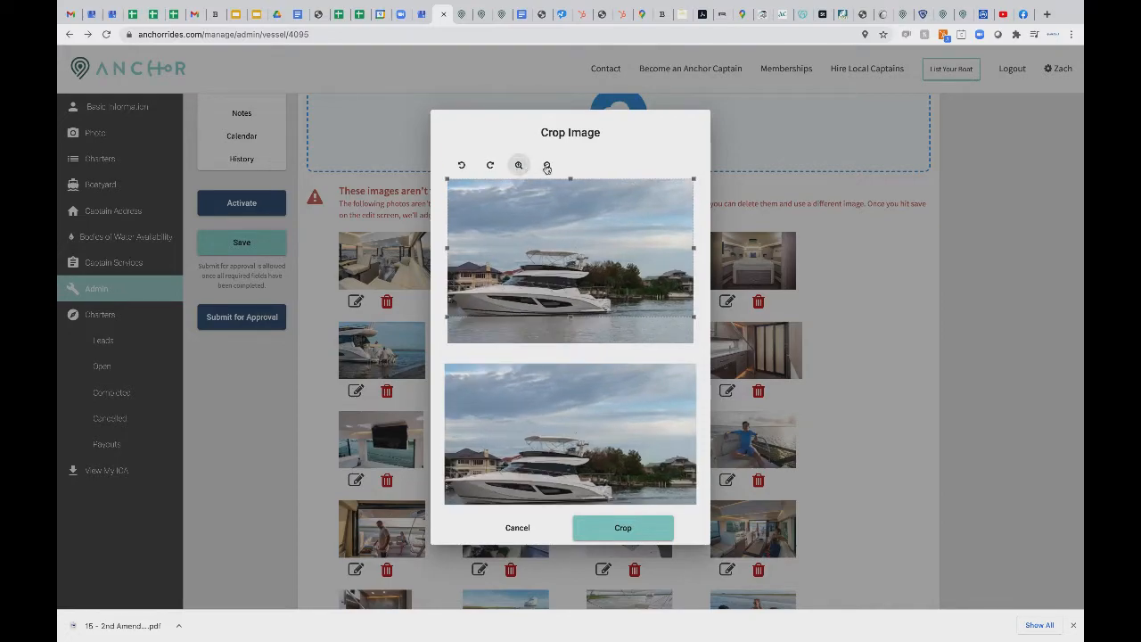
left_click(547, 166)
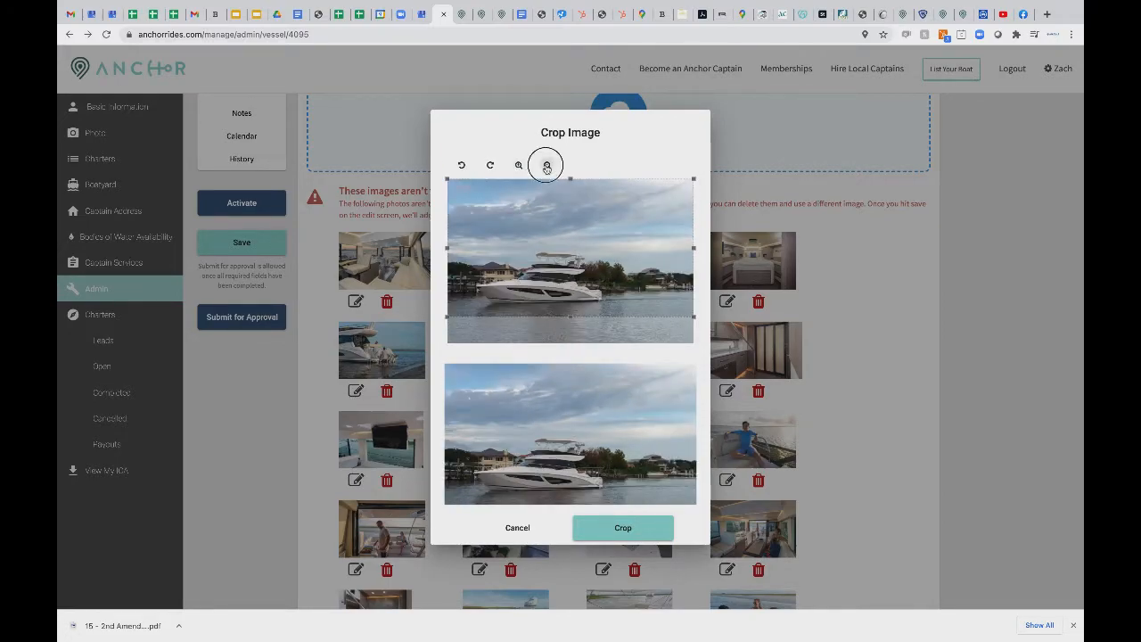
- Shrink and reposition the crop frame around the white yacht, trimming sky and the right side, and crop the photo
left_click_drag(565, 260, 560, 289)
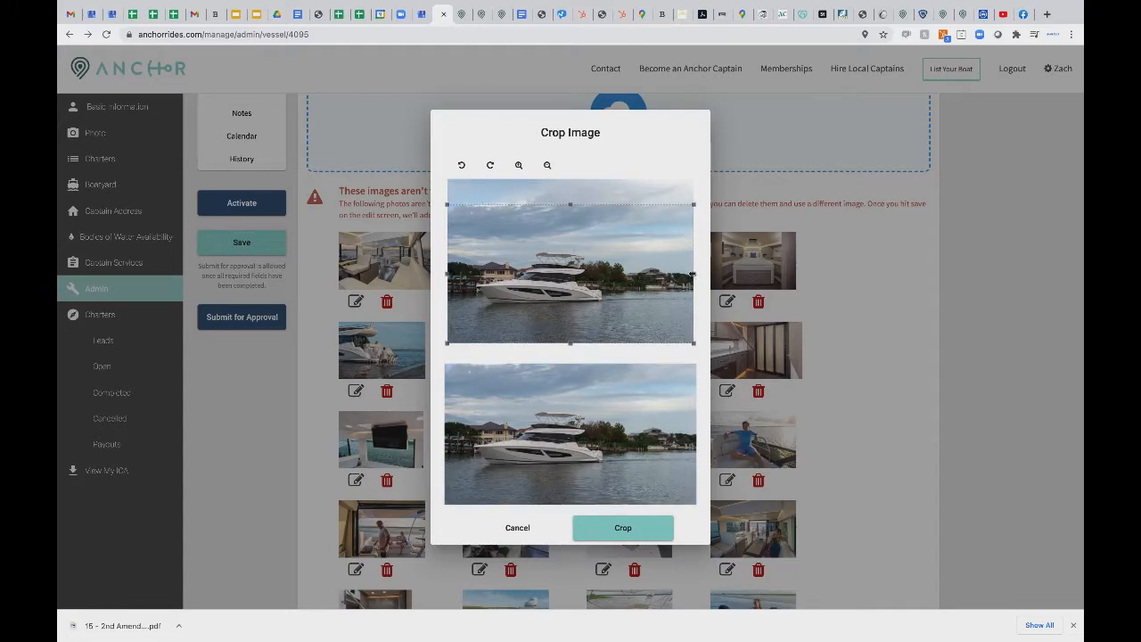
mouse_move(693, 275)
left_mouse_down()
mouse_move(676, 277)
mouse_move(701, 273)
left_mouse_up()
left_click_drag(689, 204, 682, 211)
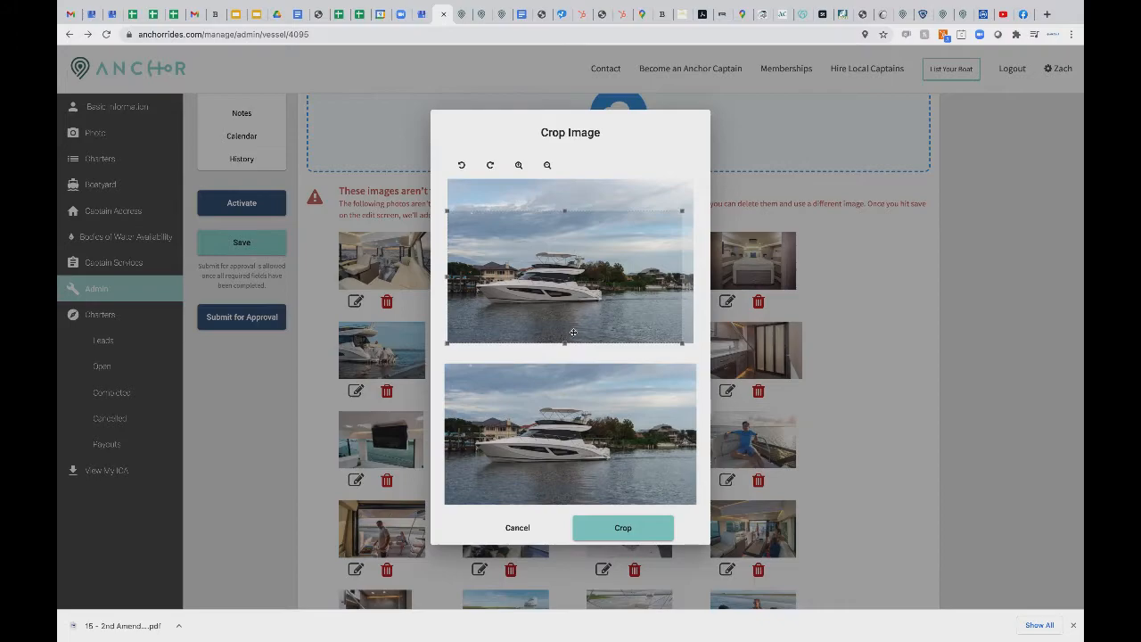
left_click_drag(558, 306, 558, 303)
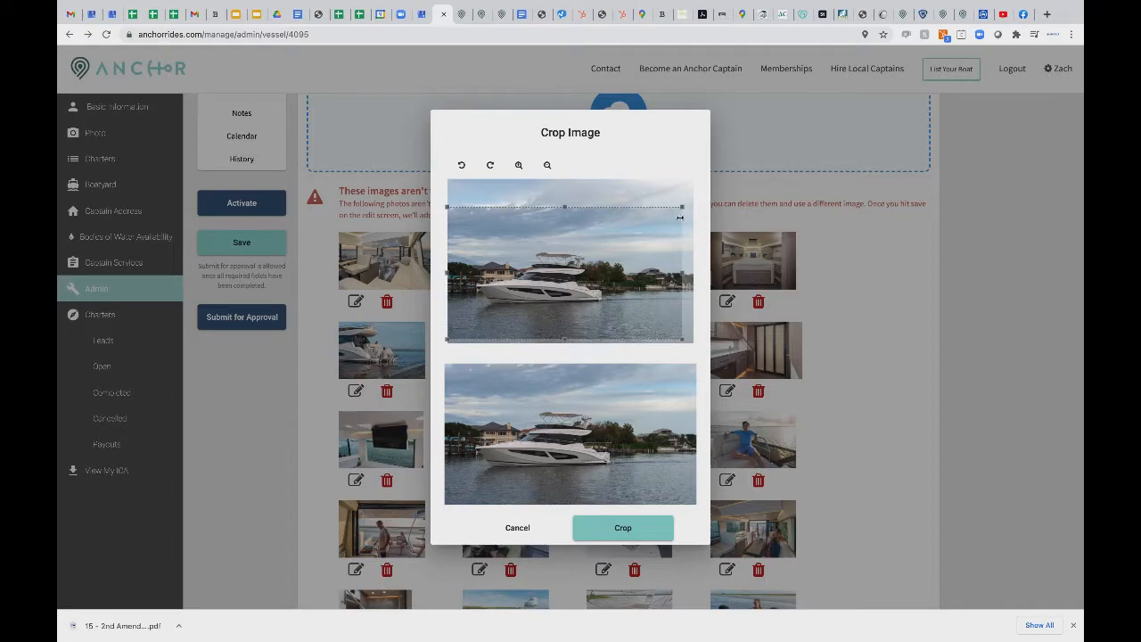
left_click_drag(679, 206, 660, 214)
left_click_drag(588, 279, 587, 281)
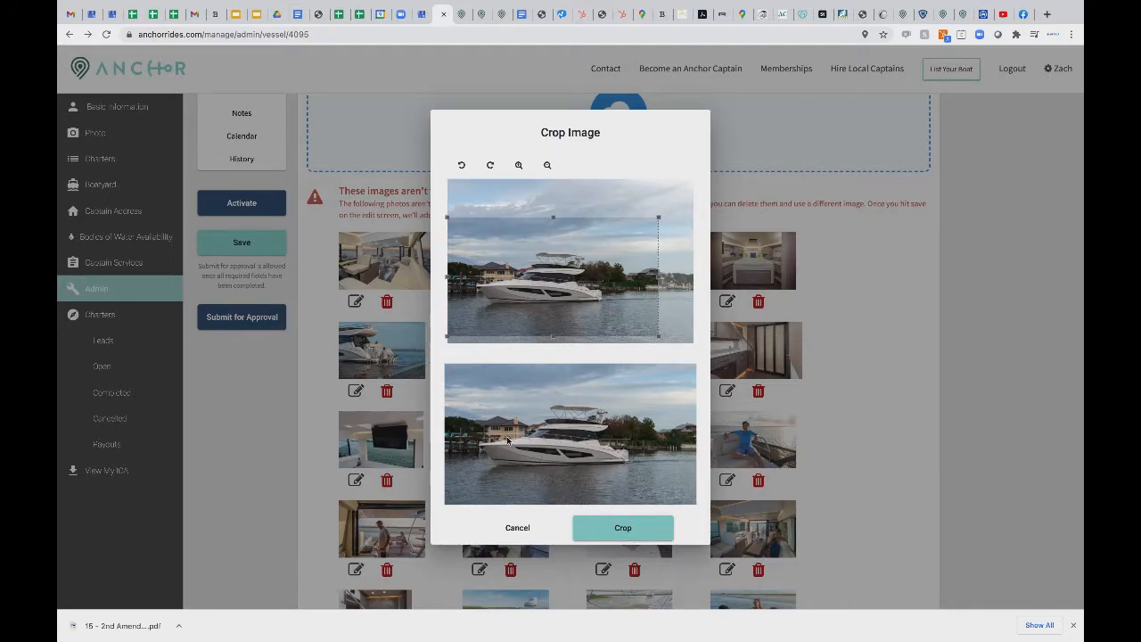
left_click(630, 524)
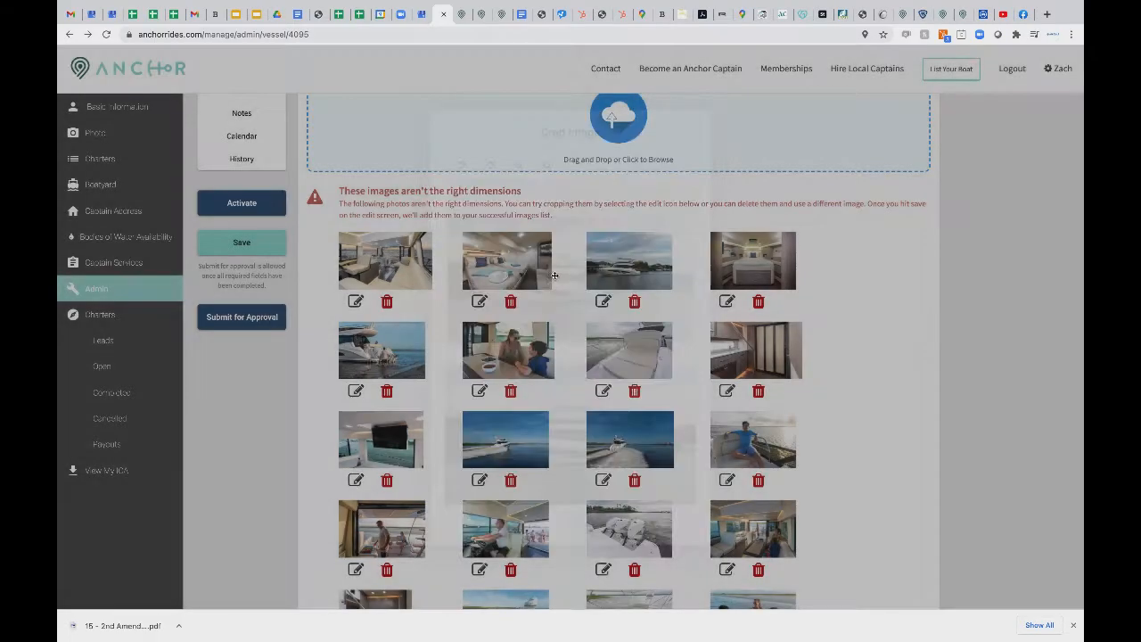
- Examine the Uploaded Photos list and its file names, and compare it with the photos still flagged for wrong dimensions
scroll(567, 307, "down", 1)
scroll(563, 314, "down", 15)
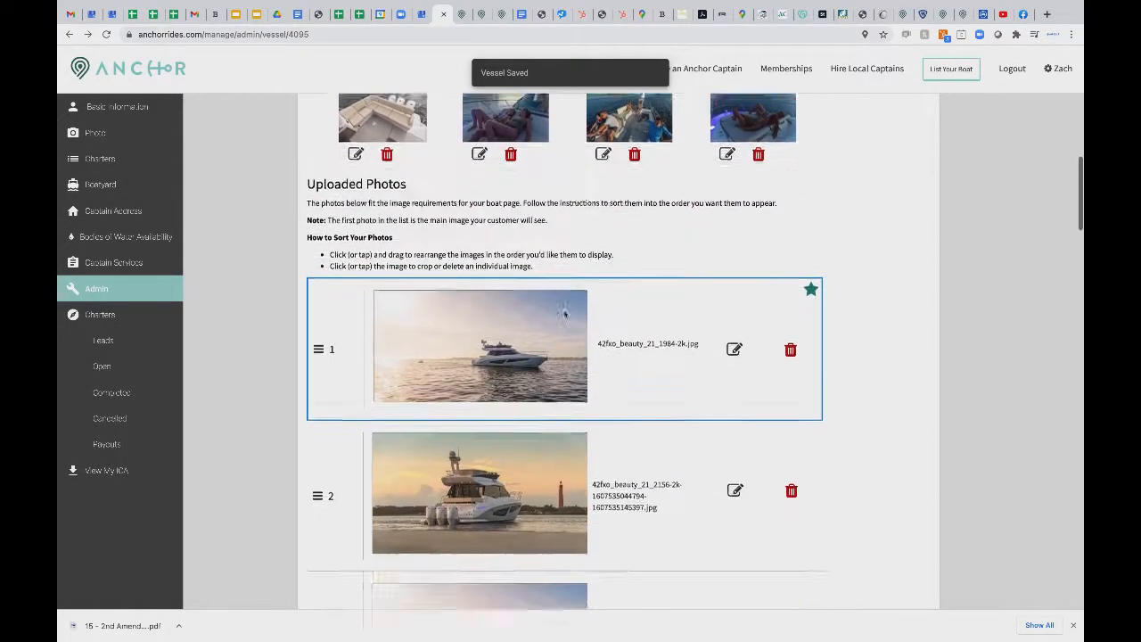
scroll(563, 313, "down", 11)
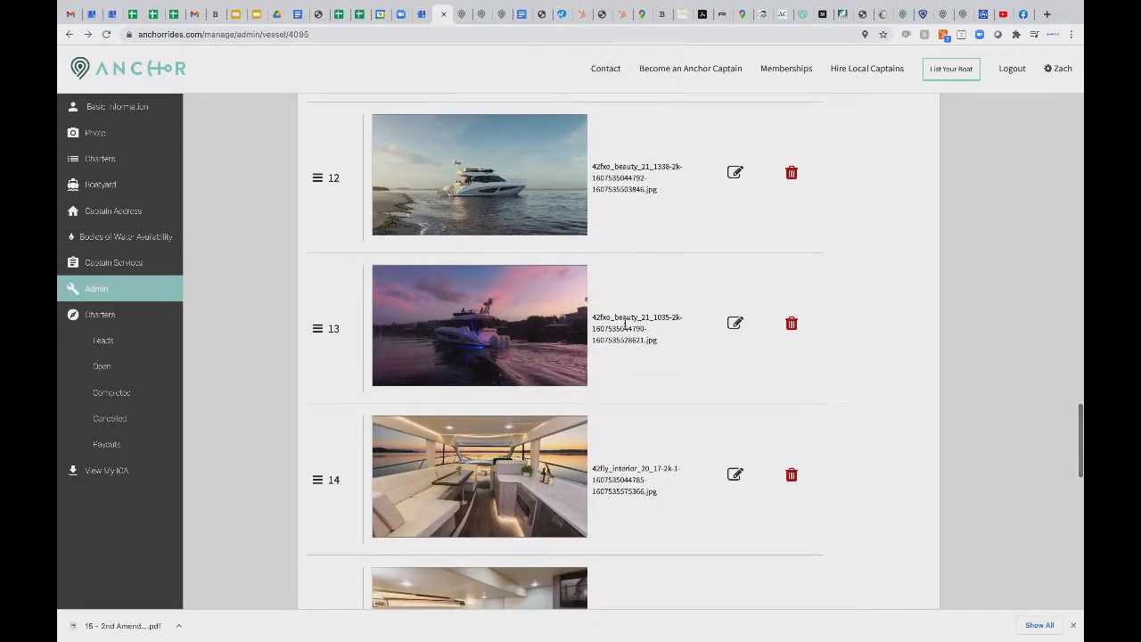
scroll(613, 318, "up", 3)
left_click_drag(594, 287, 624, 285)
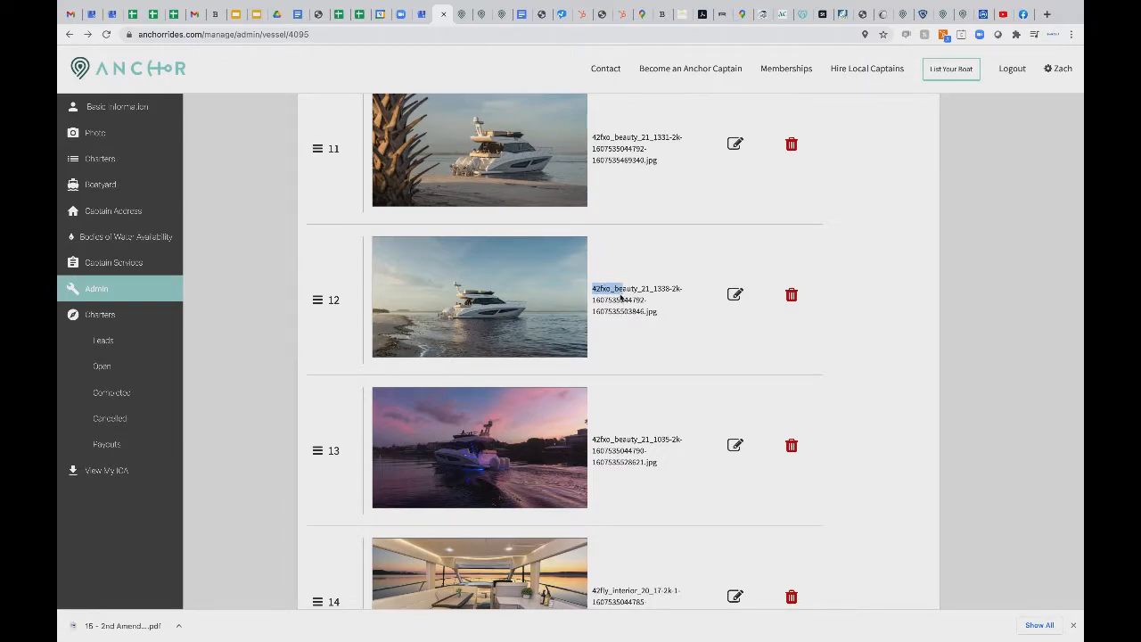
scroll(621, 300, "up", 15)
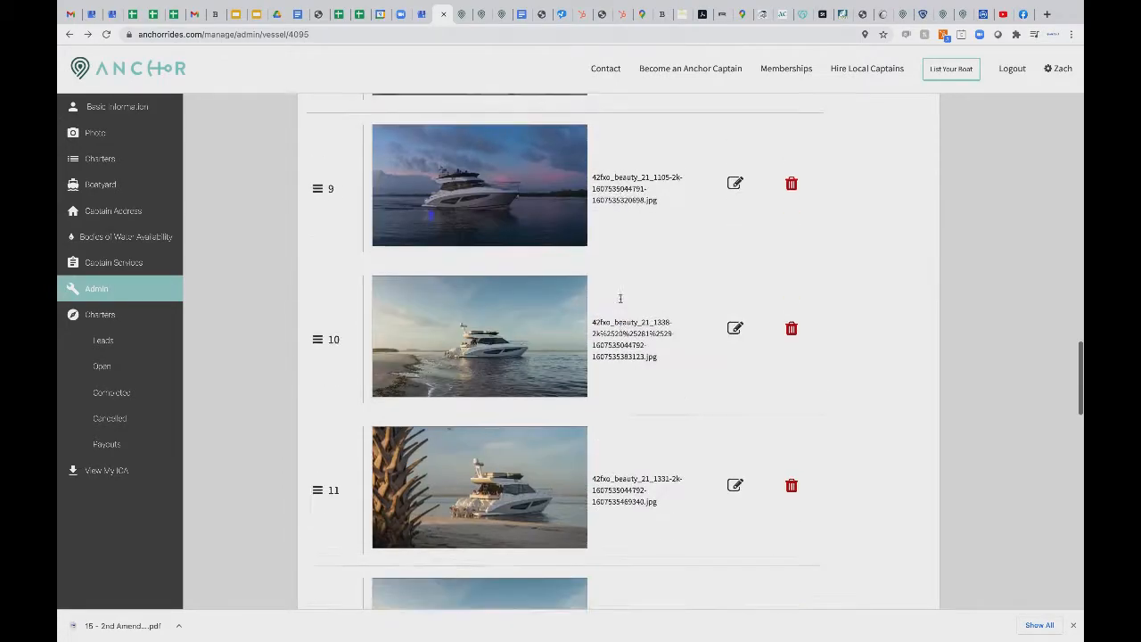
scroll(622, 301, "up", 7)
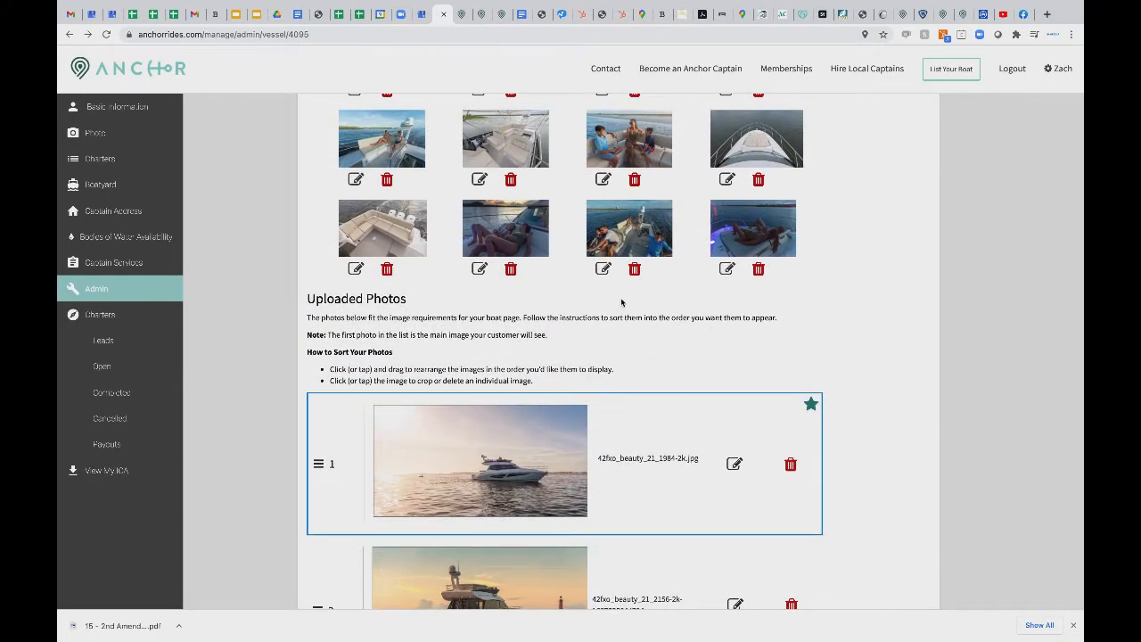
scroll(622, 305, "up", 5)
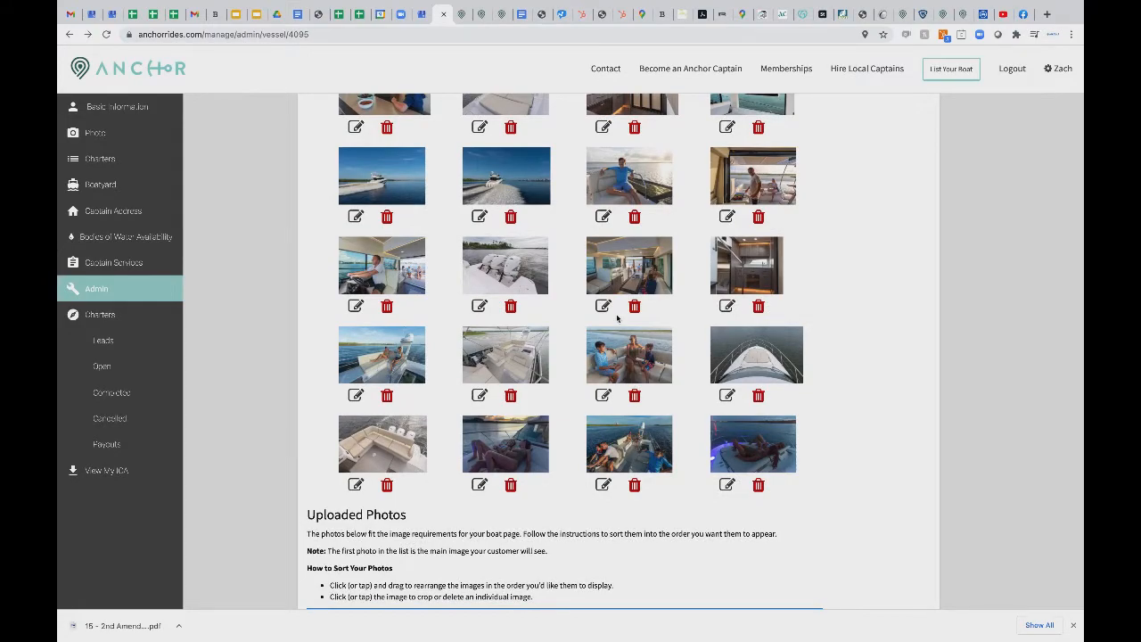
scroll(617, 319, "up", 7)
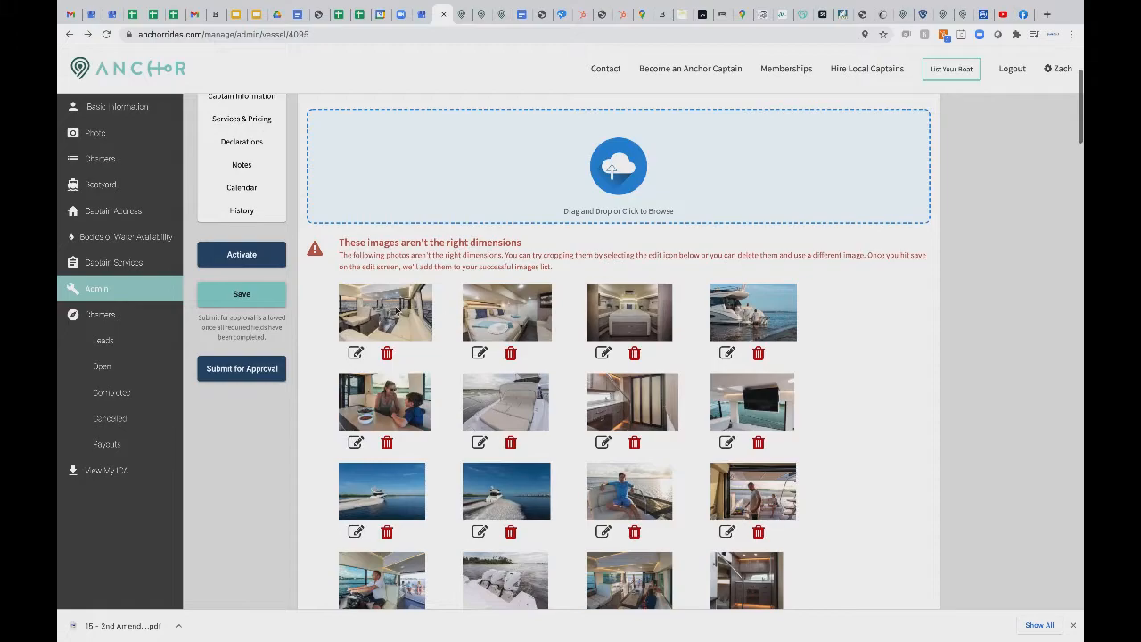
- Crop the first flagged photo, the salon interior with cream seating, with the frame near the image's upper edge
left_click(355, 354)
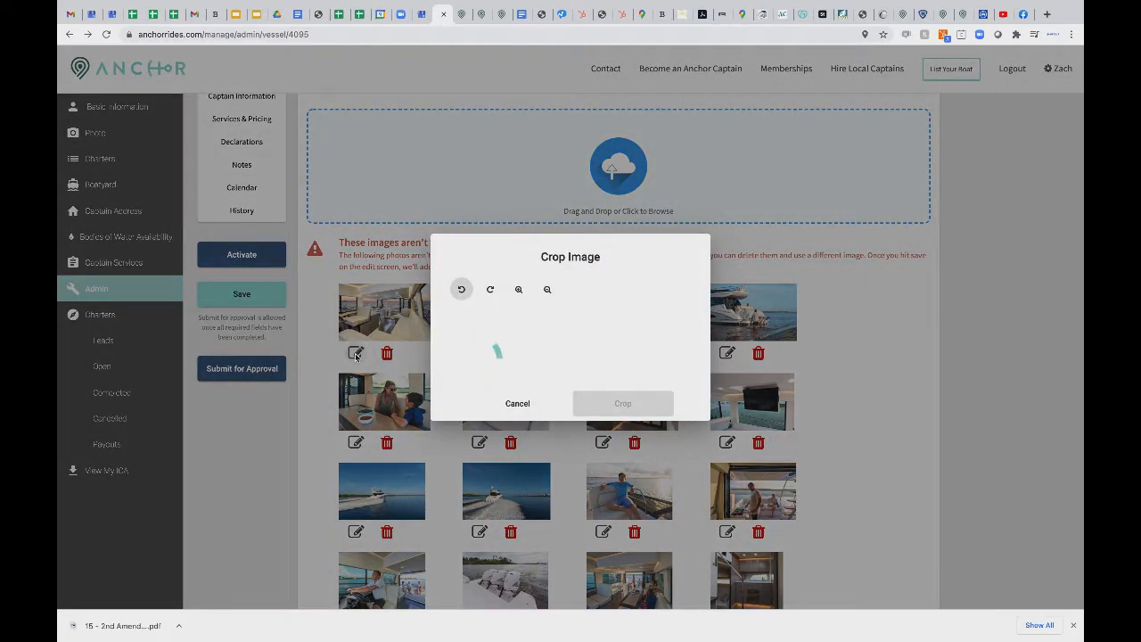
left_click_drag(578, 257, 577, 261)
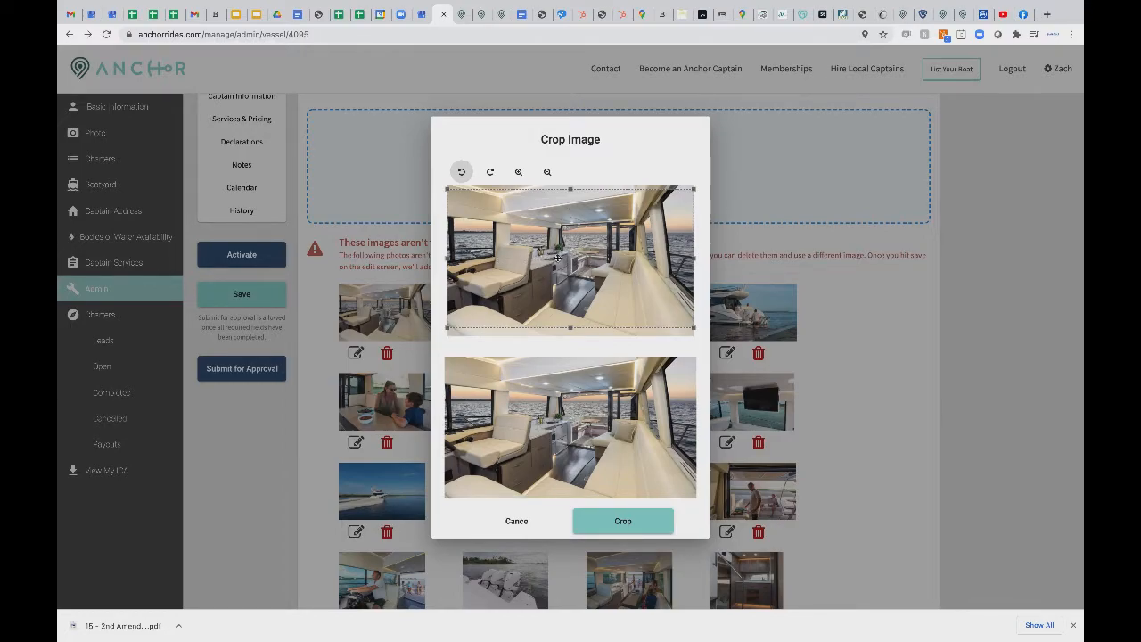
left_click(591, 253)
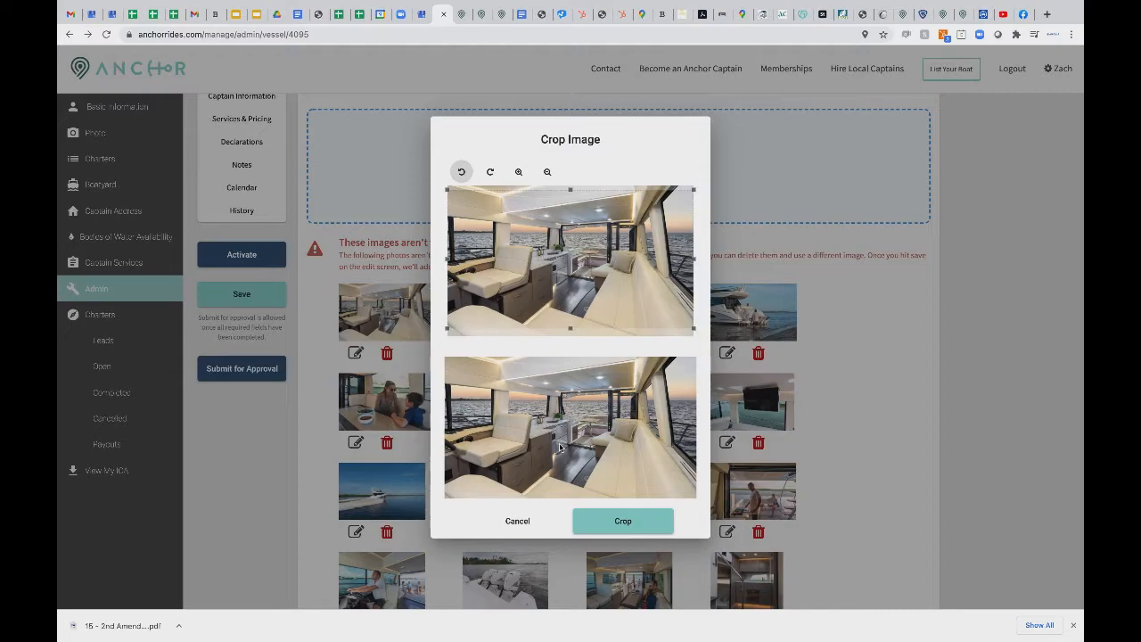
left_click_drag(562, 264, 559, 302)
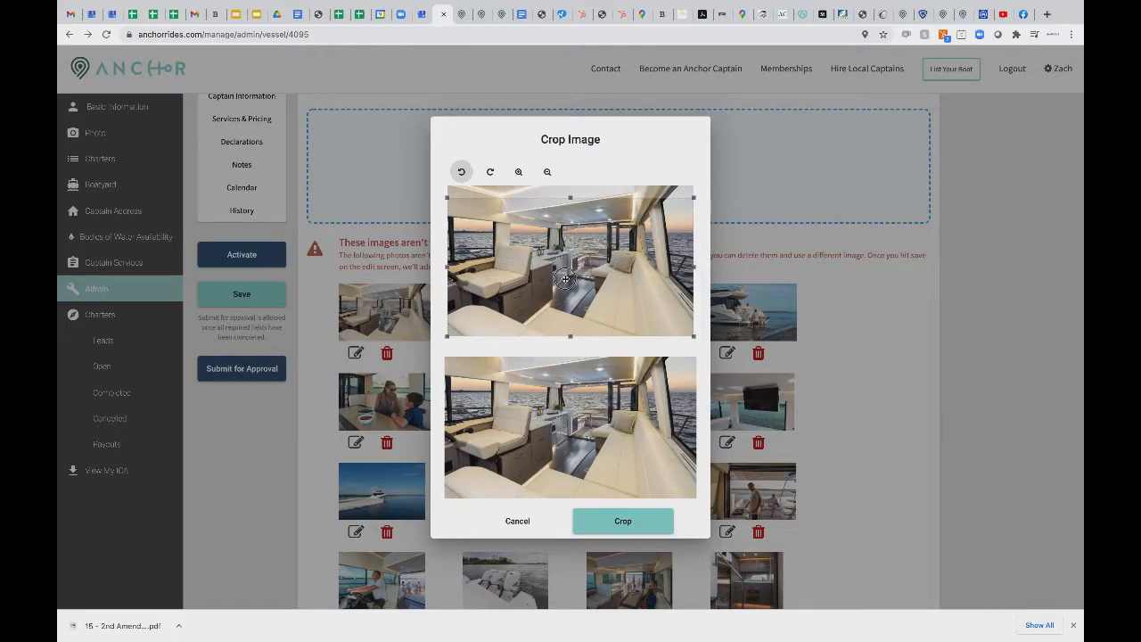
left_click_drag(563, 278, 564, 263)
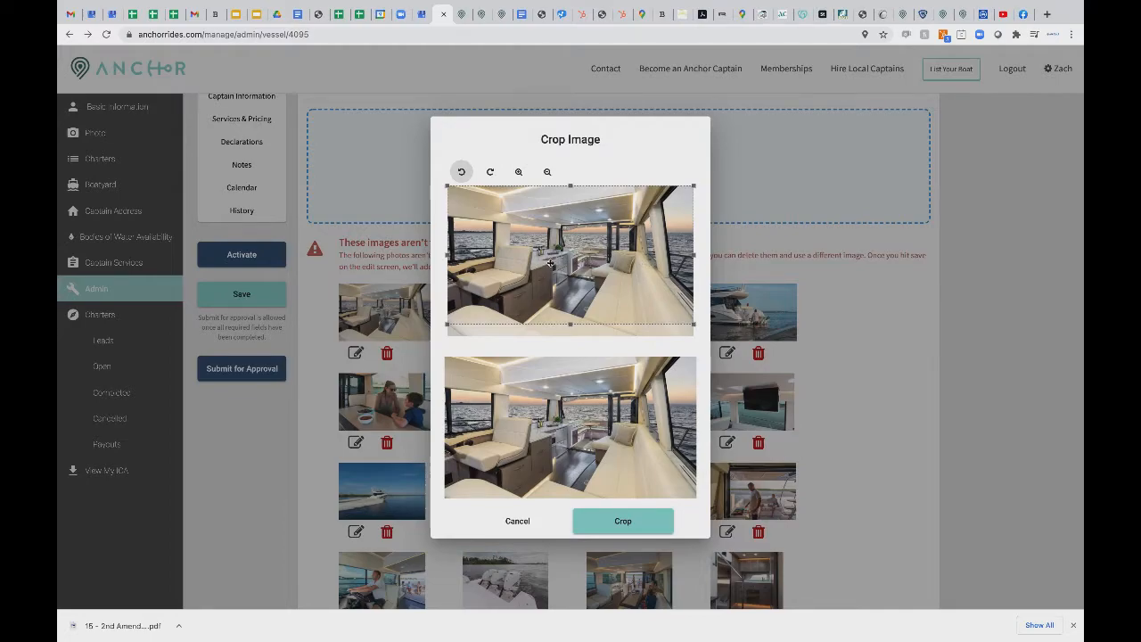
left_click_drag(553, 263, 555, 264)
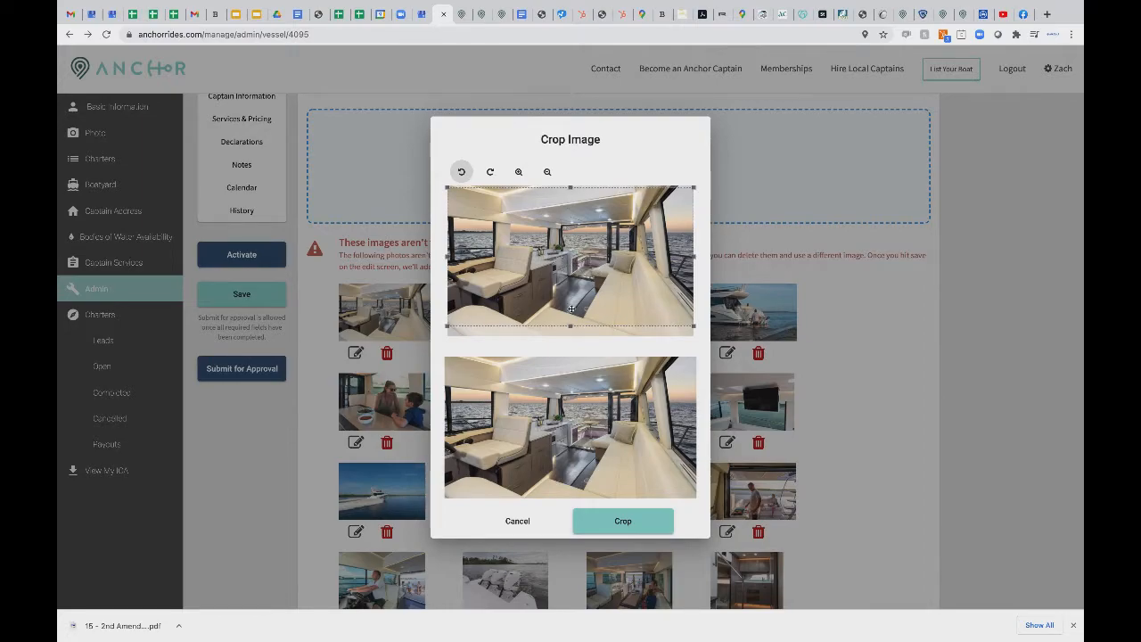
left_click(621, 522)
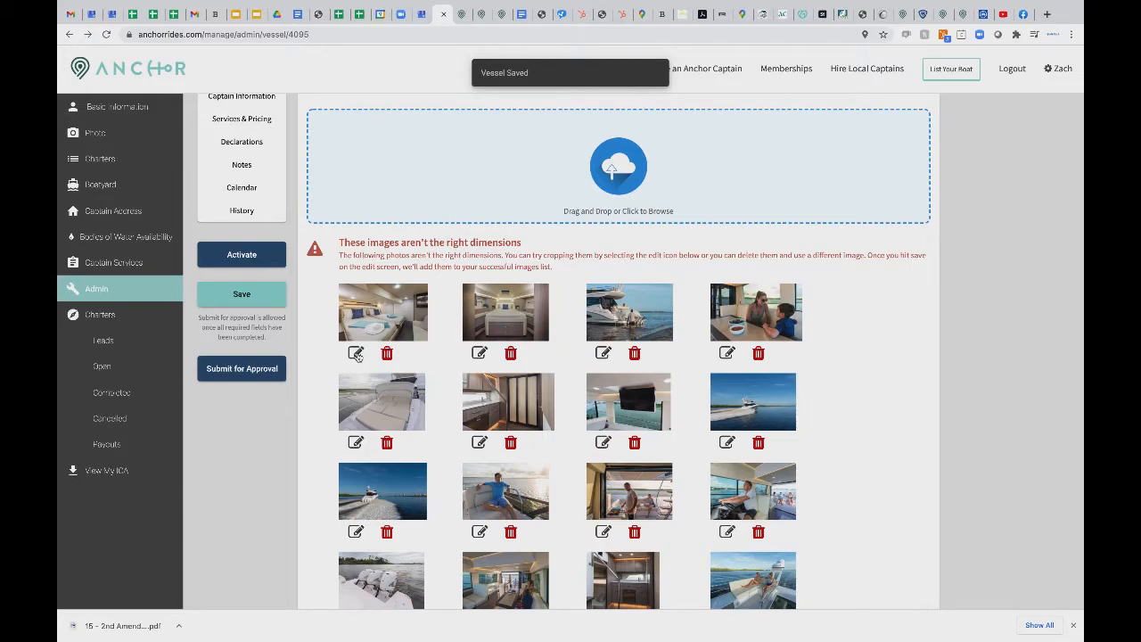
- Crop the twin-bed cabin photo with the frame at the image's lower edge, keeping the whole hat in view
left_click(356, 353)
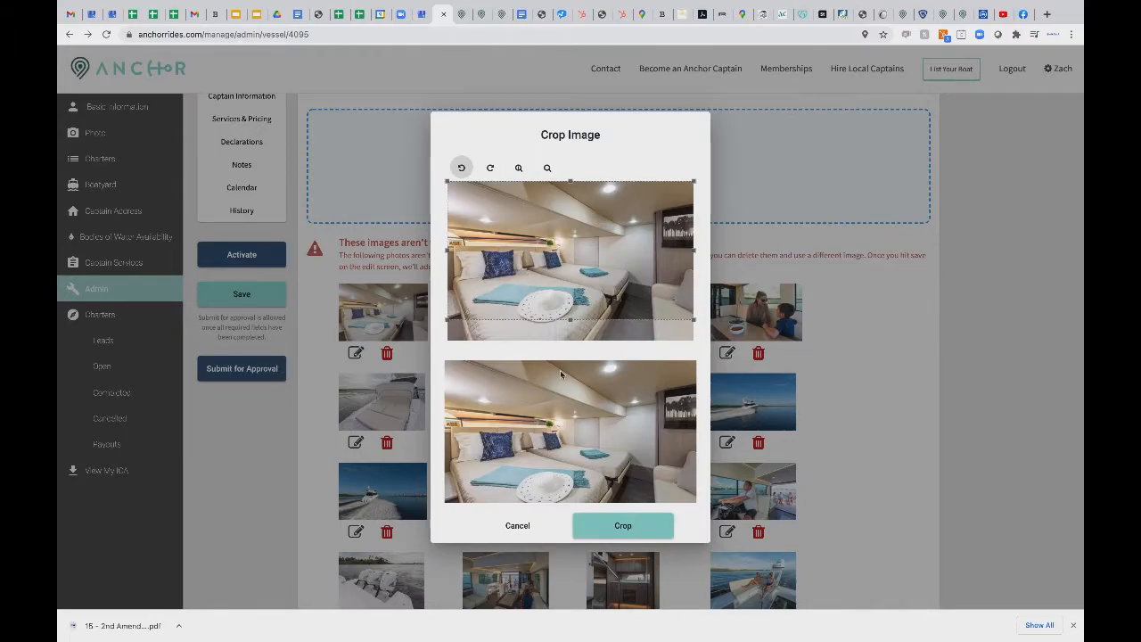
left_click_drag(589, 252, 588, 273)
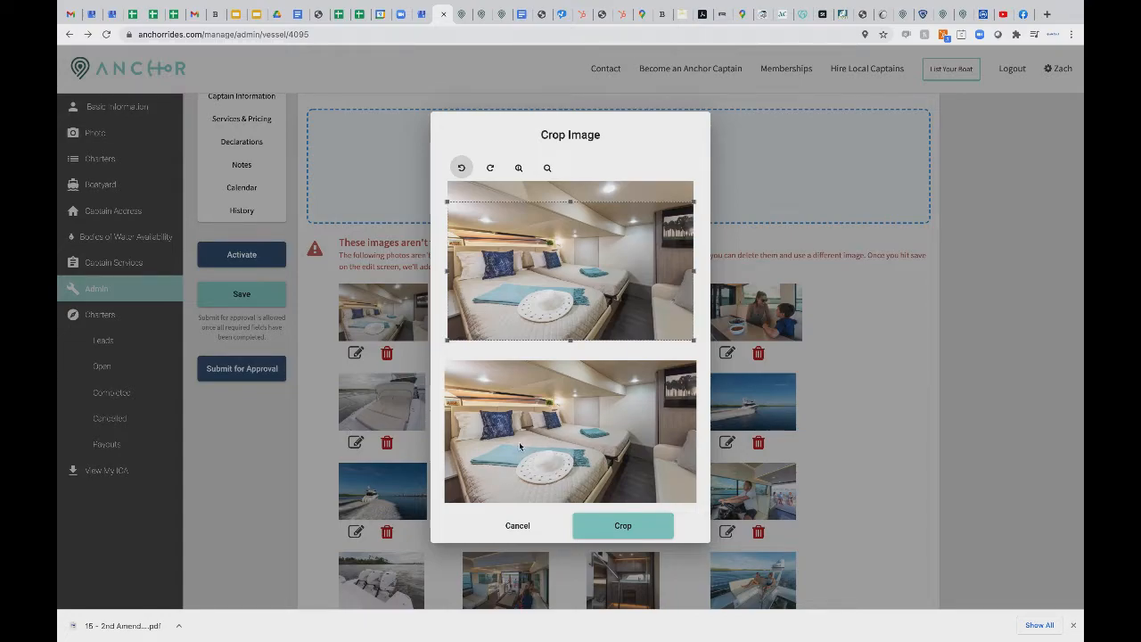
left_click_drag(571, 293, 574, 216)
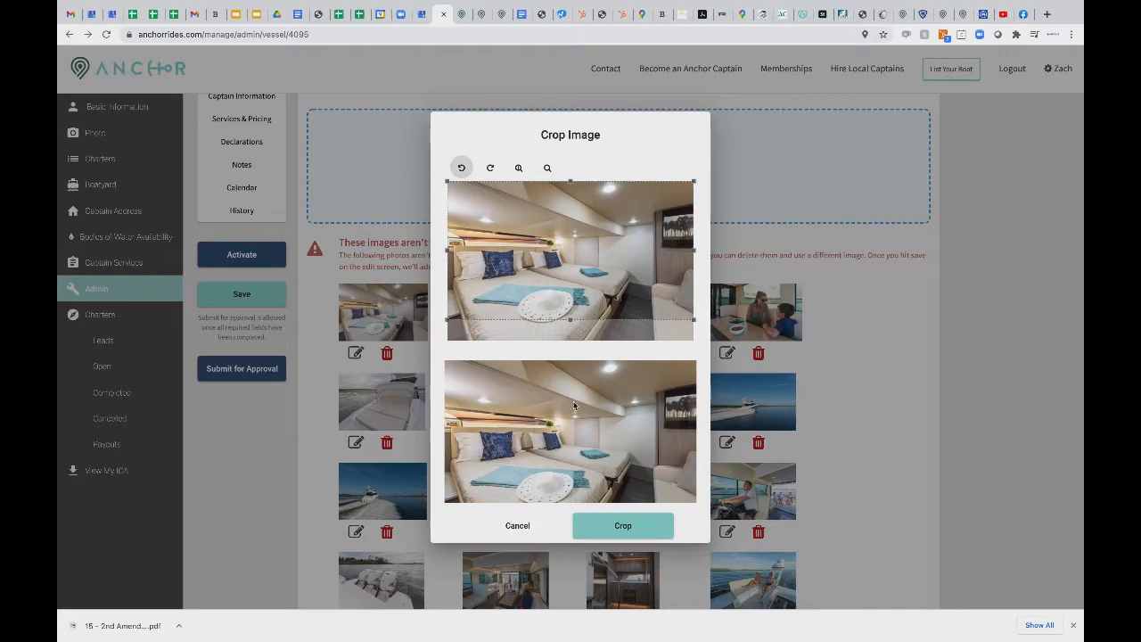
left_click_drag(573, 311, 571, 392)
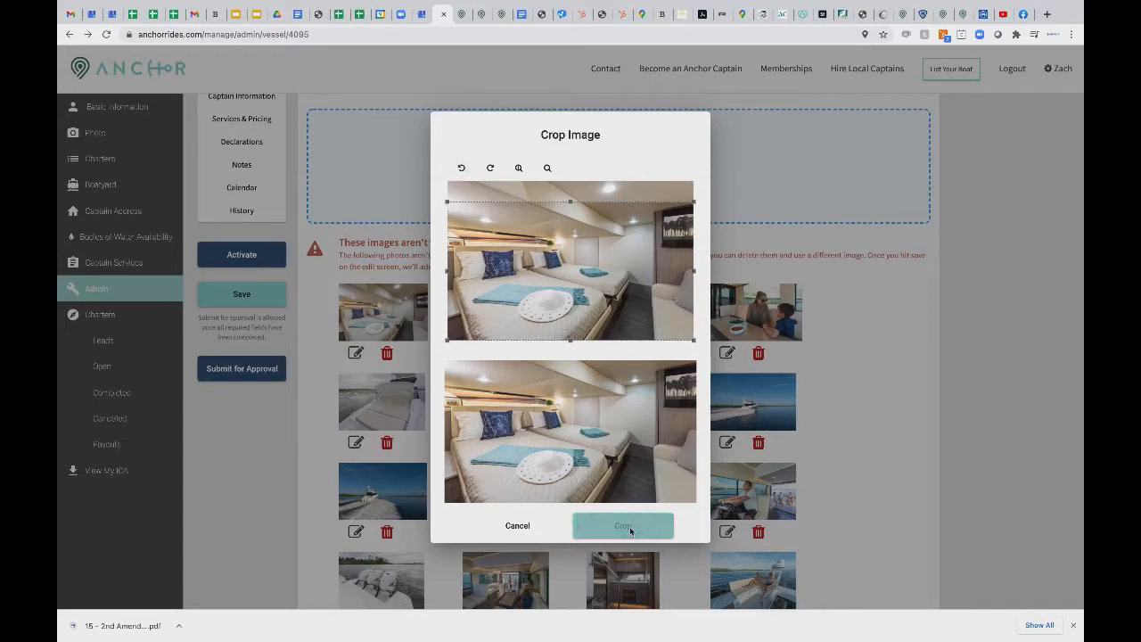
left_click(630, 529)
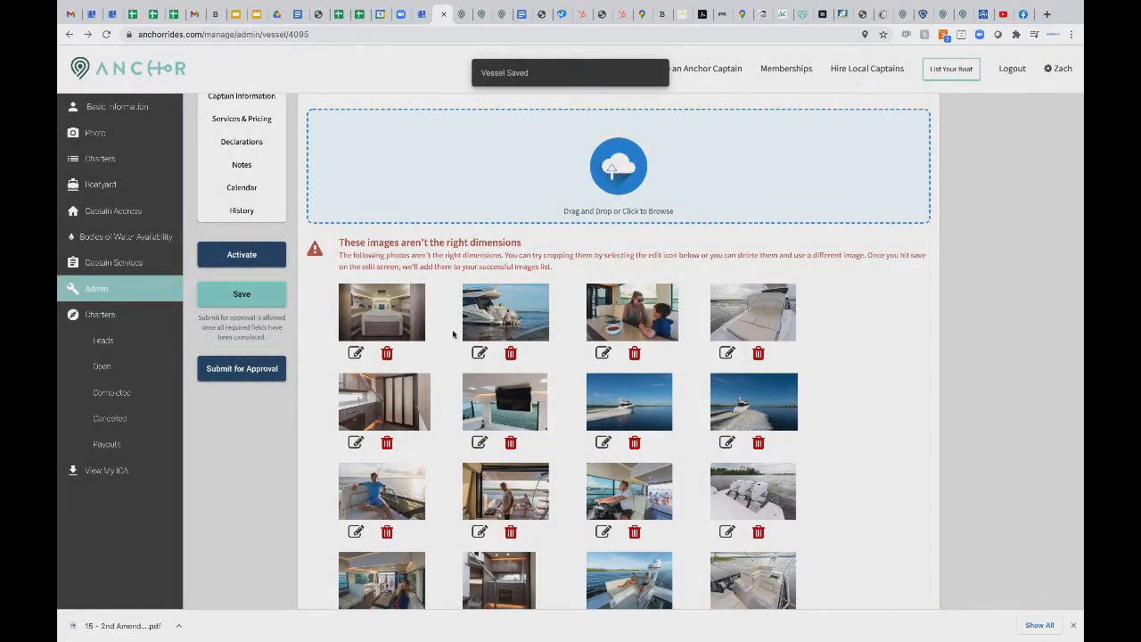
- Crop the cabin photo with the centred double bed, placing the frame so both the ceiling hatch and bed drawers are included
left_click(355, 353)
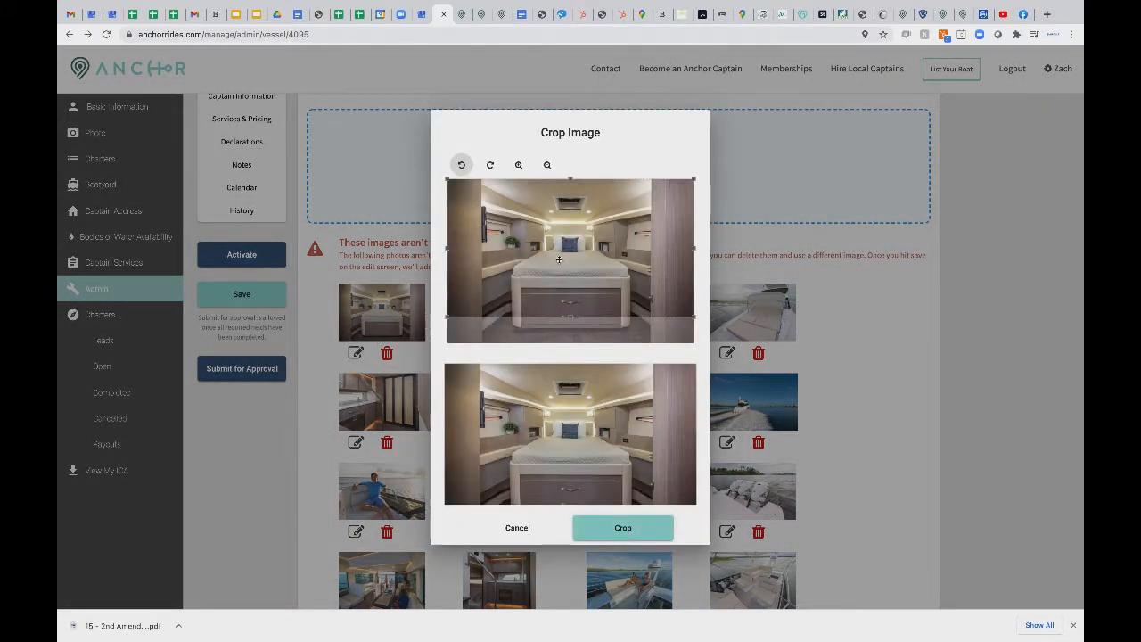
left_click_drag(589, 246, 573, 377)
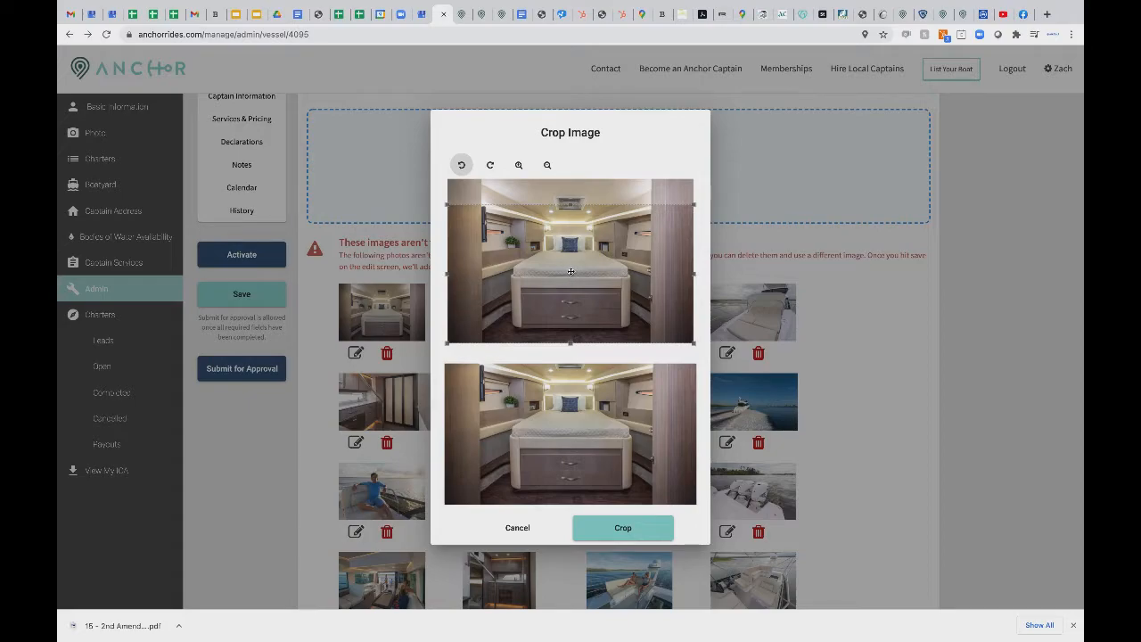
left_click_drag(570, 272, 571, 256)
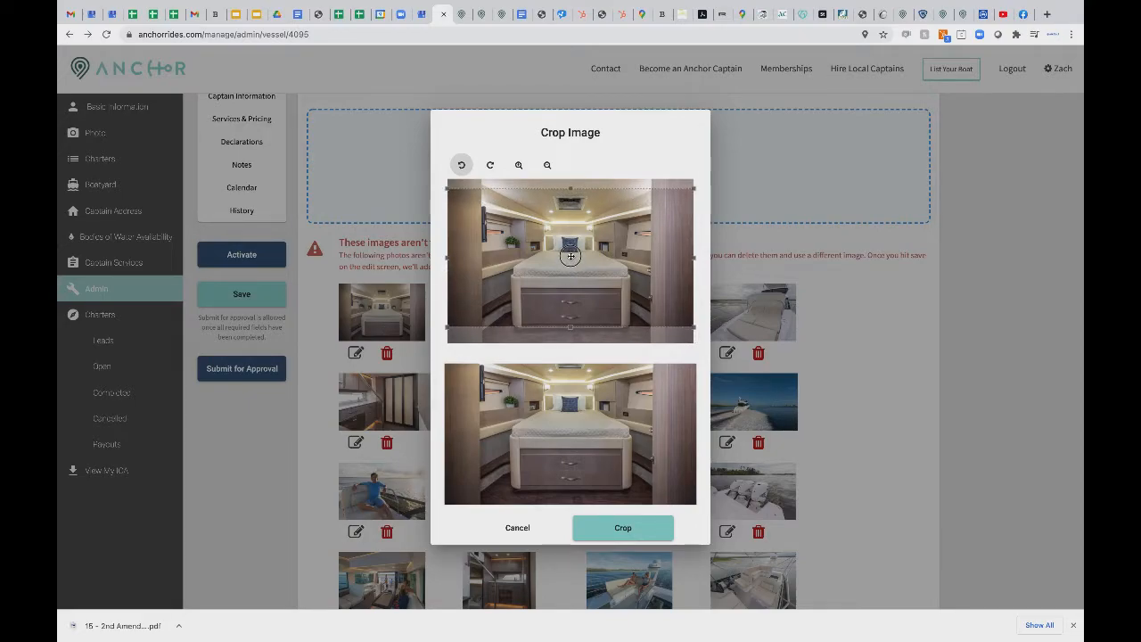
left_click_drag(571, 256, 571, 256)
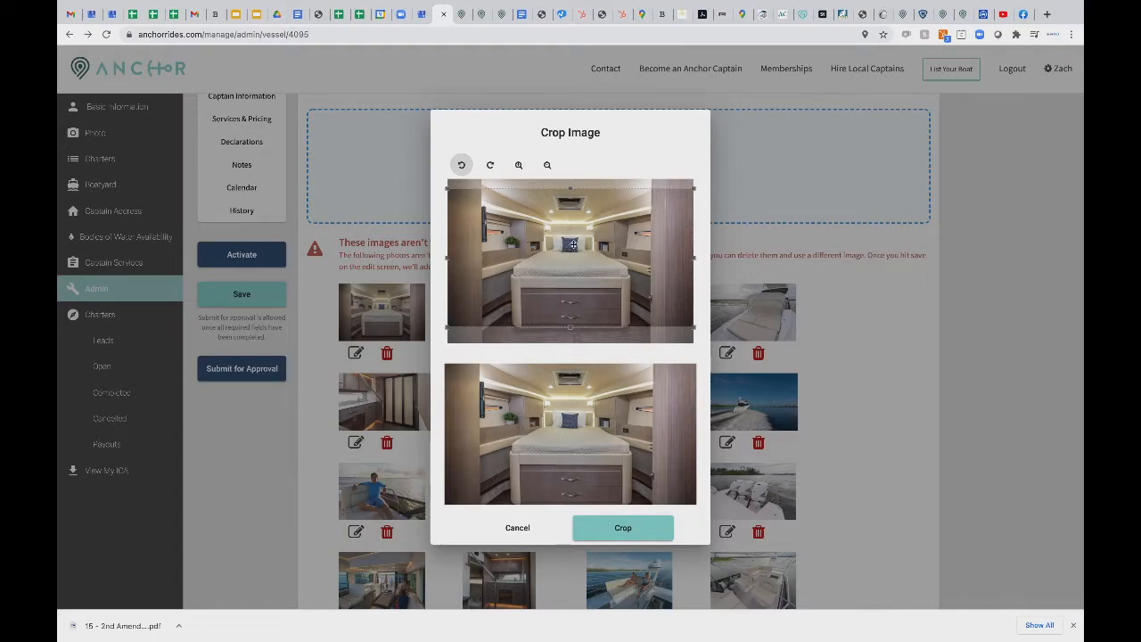
left_click(633, 533)
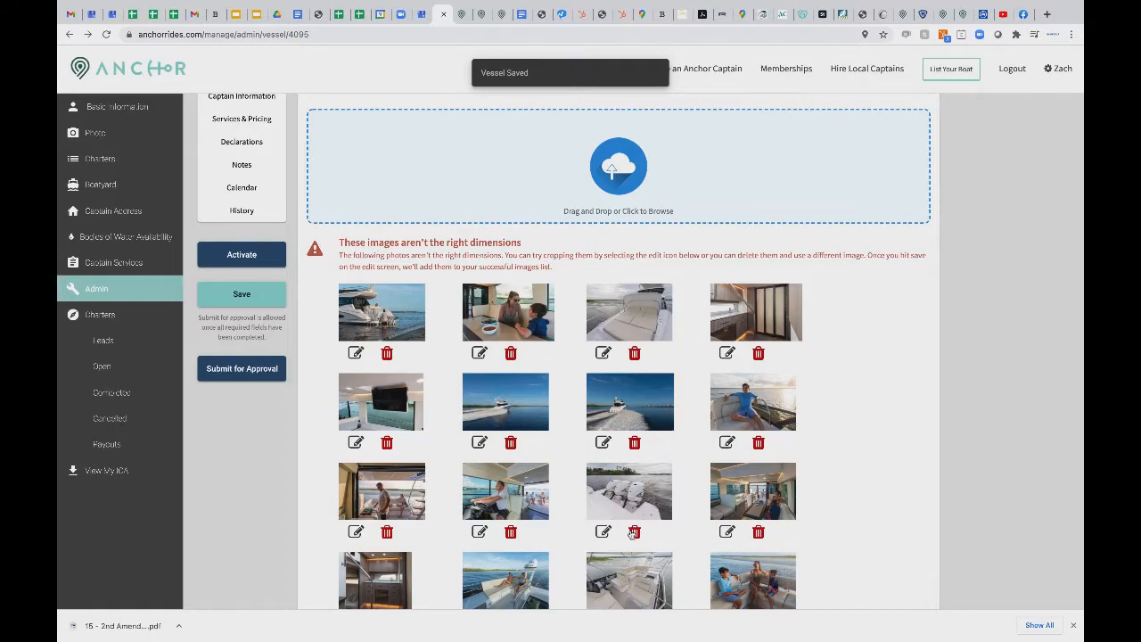
- Crop the photo of the man grilling on deck with the frame at the image's lower edge, including the grill
scroll(554, 505, "down", 2)
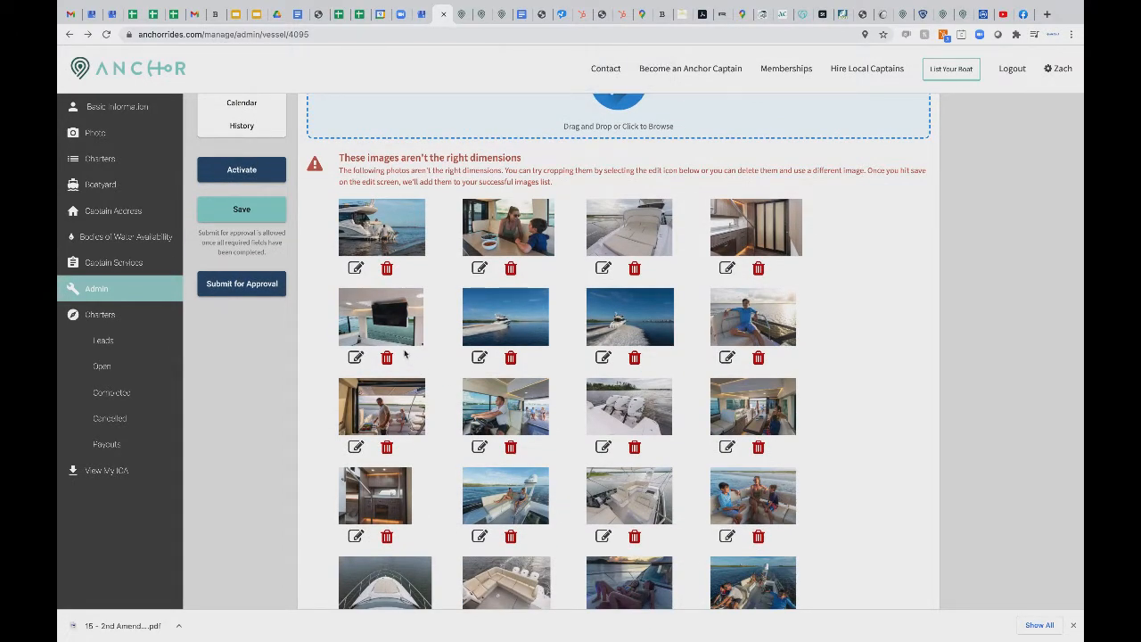
left_click(356, 447)
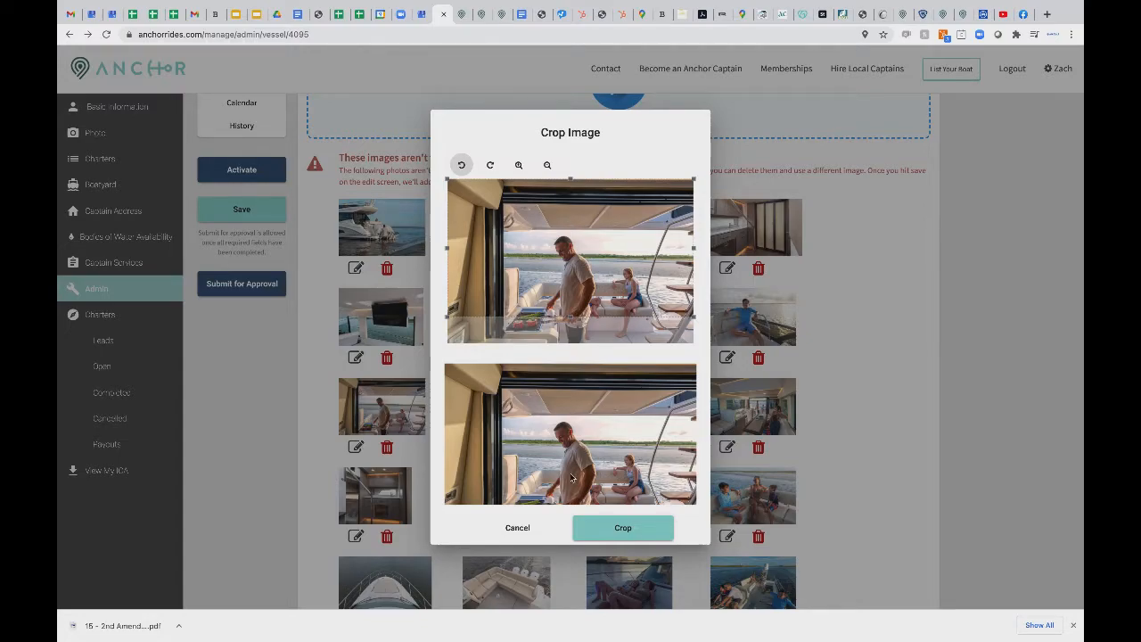
left_click_drag(576, 261, 568, 368)
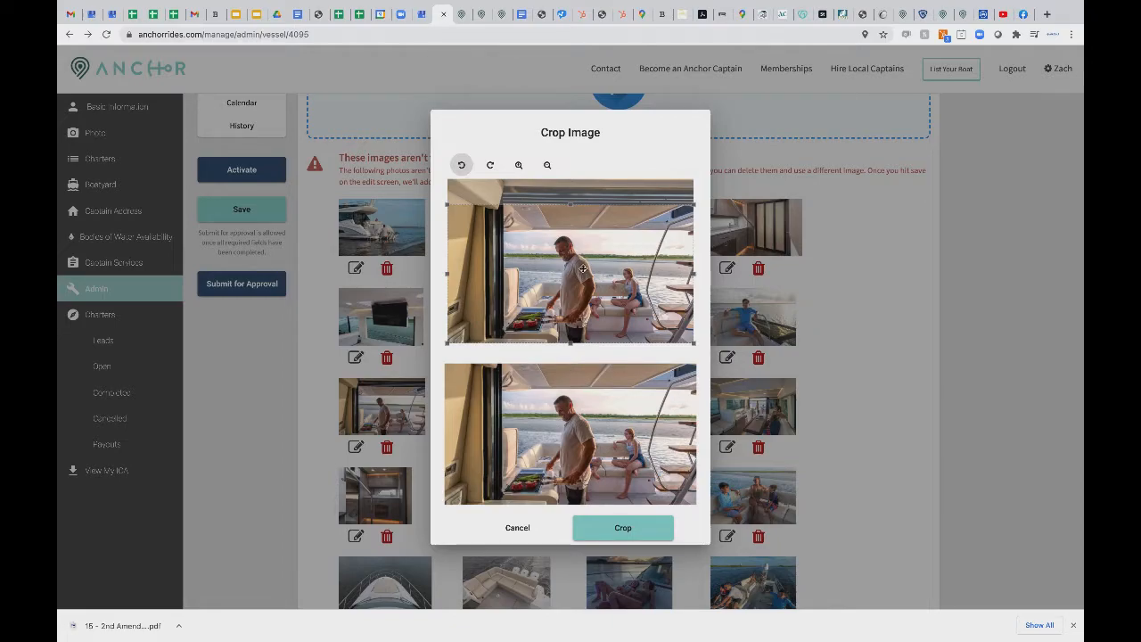
left_click(617, 531)
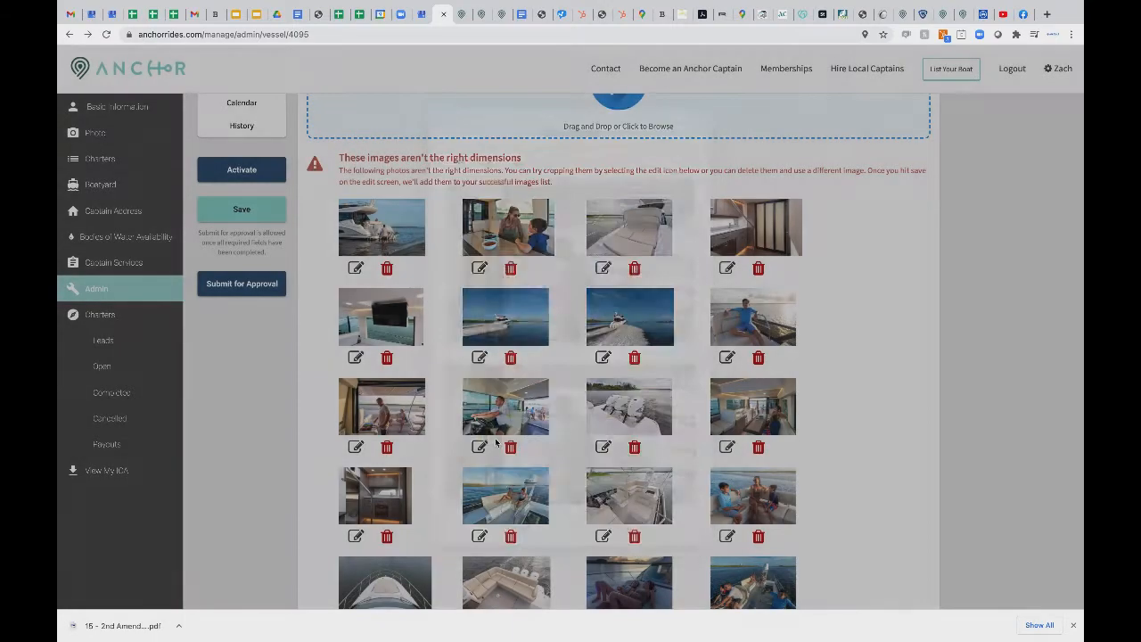
- Crop the photo of the two people on the bow seat, placing the frame just above the image's lower edge
scroll(387, 439, "down", 1)
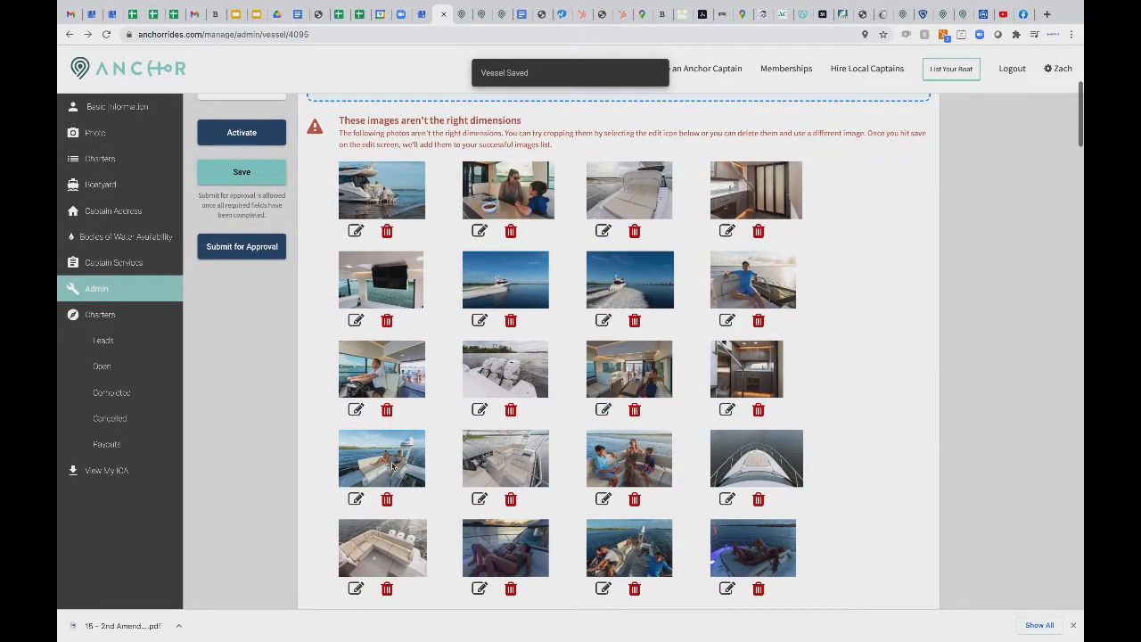
left_click(355, 499)
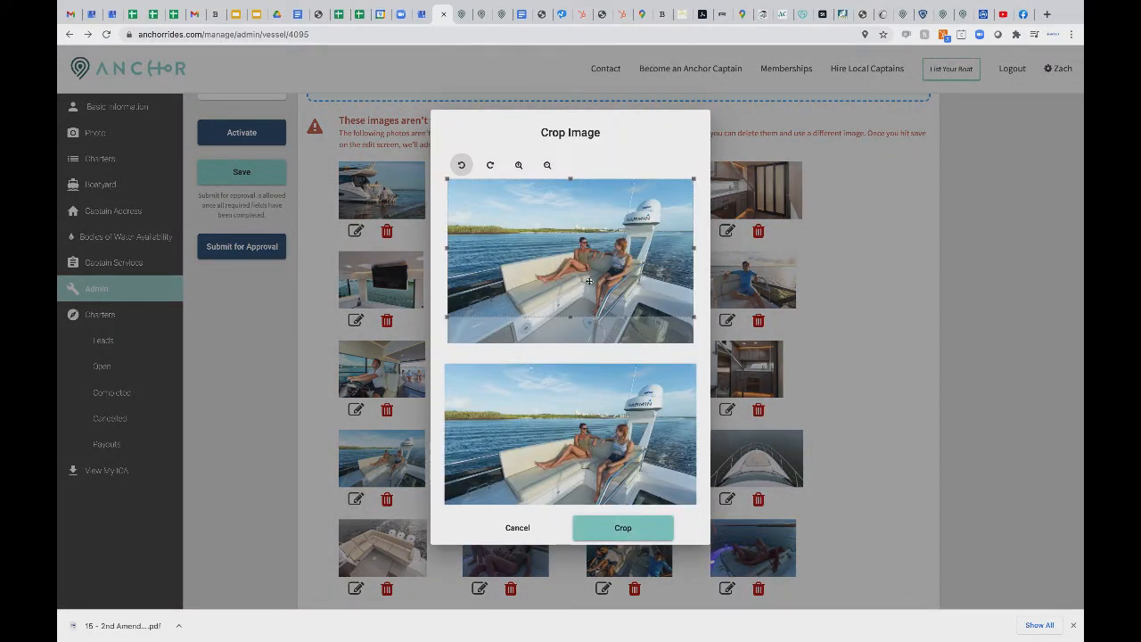
left_click_drag(589, 290, 588, 316)
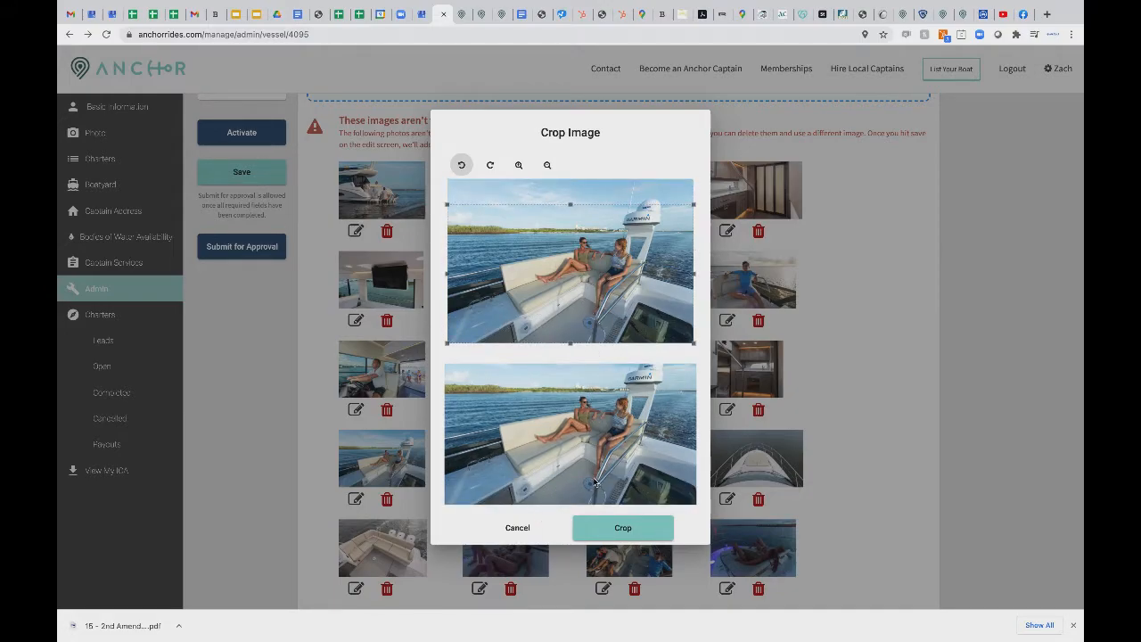
left_click_drag(571, 276, 572, 259)
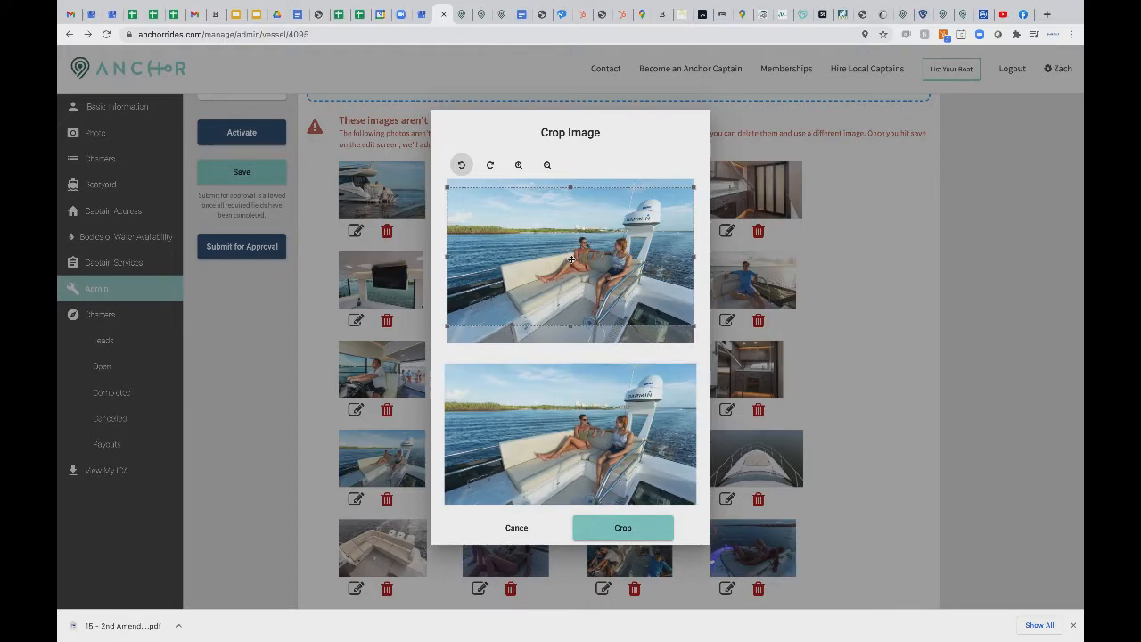
left_click_drag(571, 259, 570, 272)
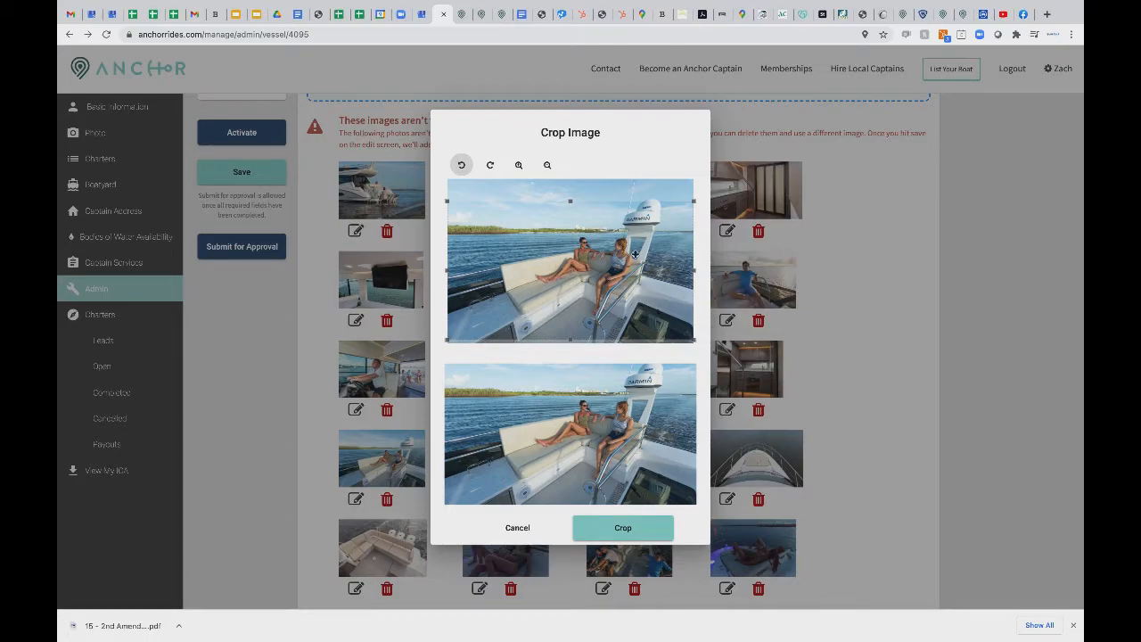
left_click(624, 529)
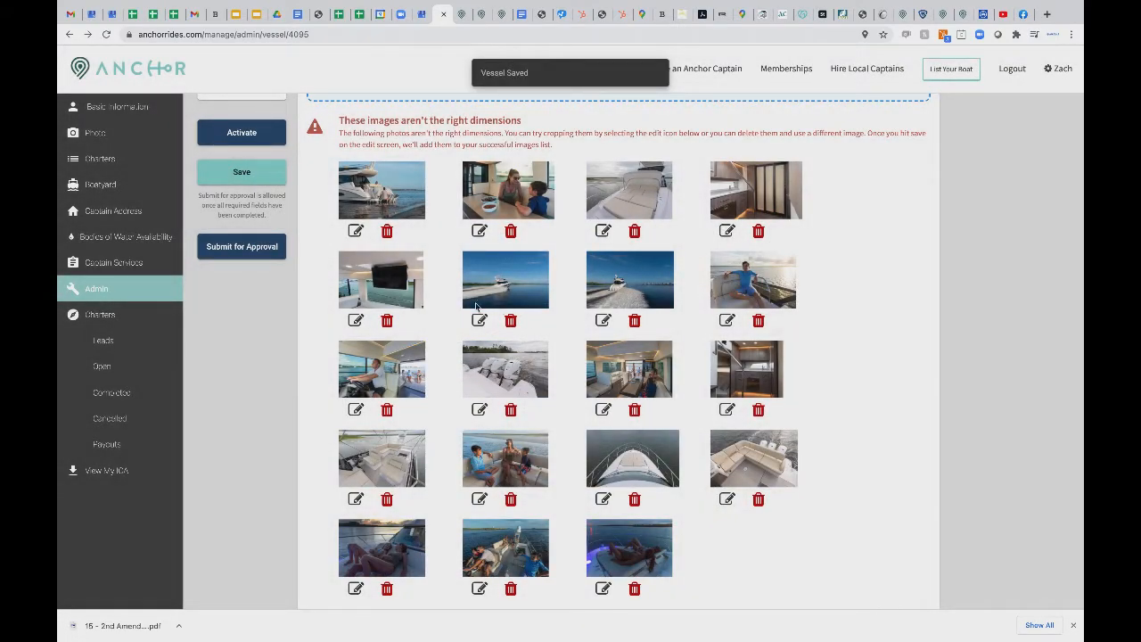
- Delete the duplicate main photo 42fxo_beauty_21_1984-2k.jpg from the uploaded photos and confirm its permanent removal
scroll(563, 350, "down", 1)
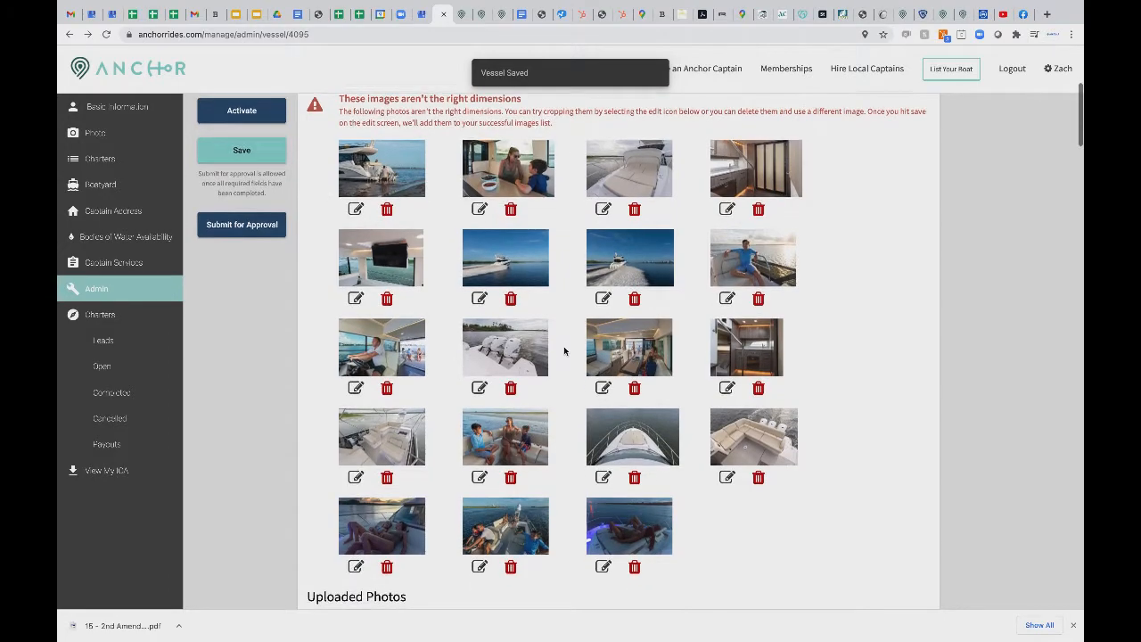
scroll(564, 350, "down", 3)
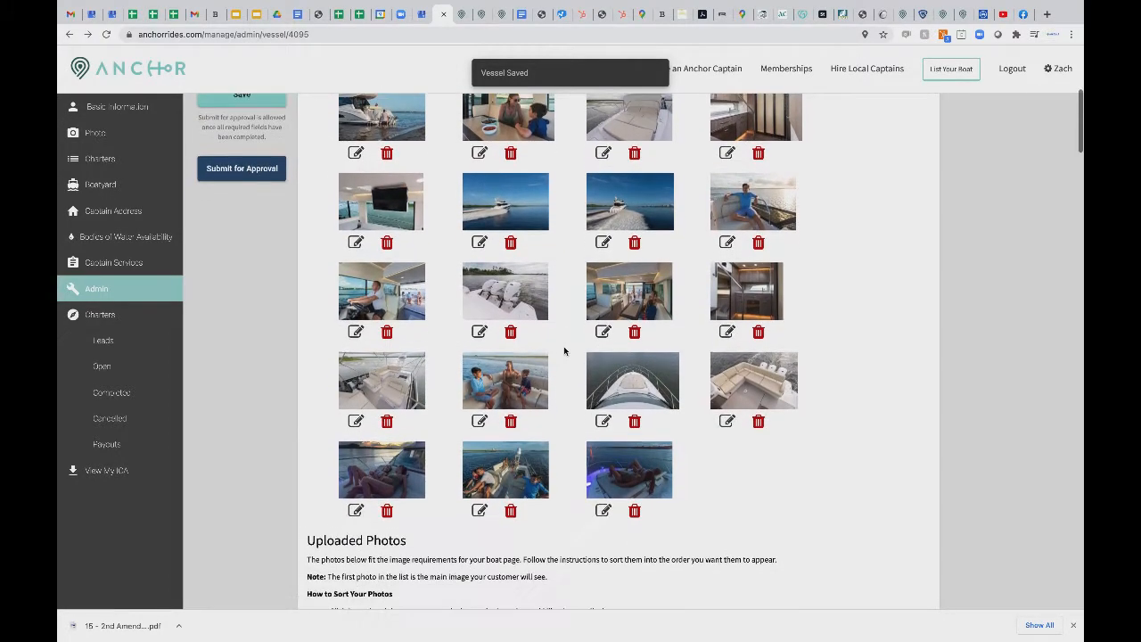
scroll(564, 350, "down", 10)
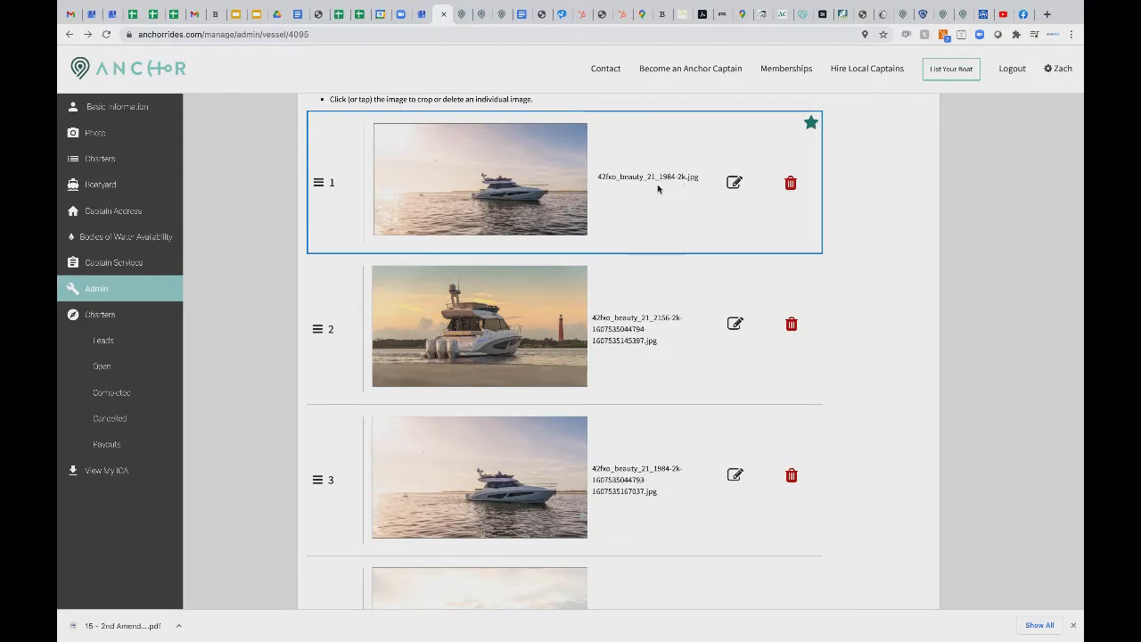
scroll(646, 201, "up", 1)
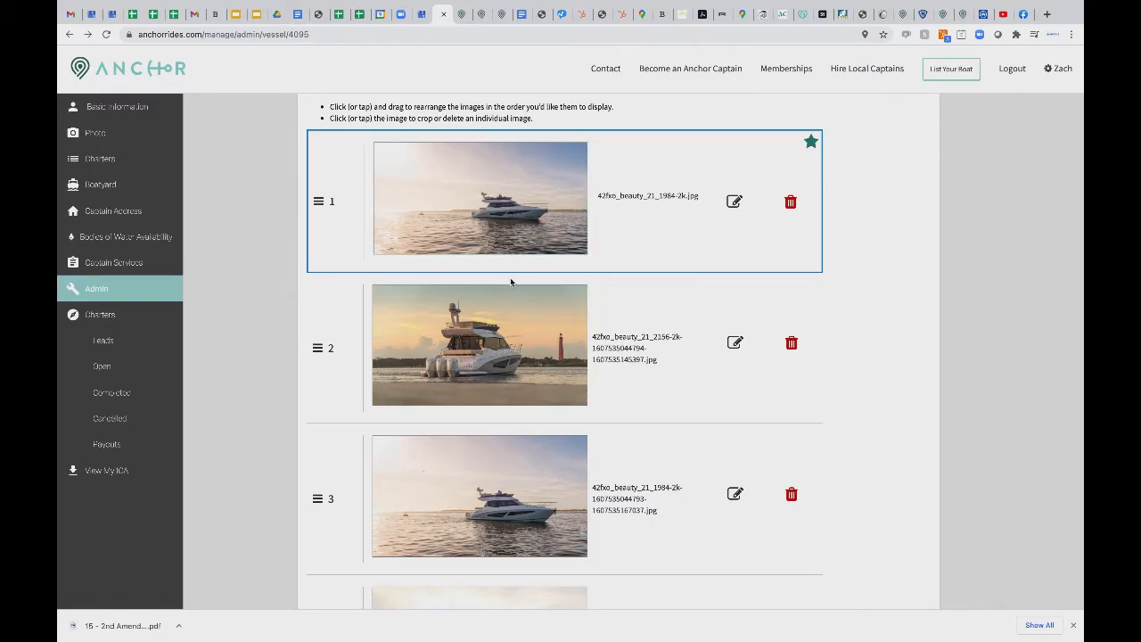
scroll(546, 300, "down", 1)
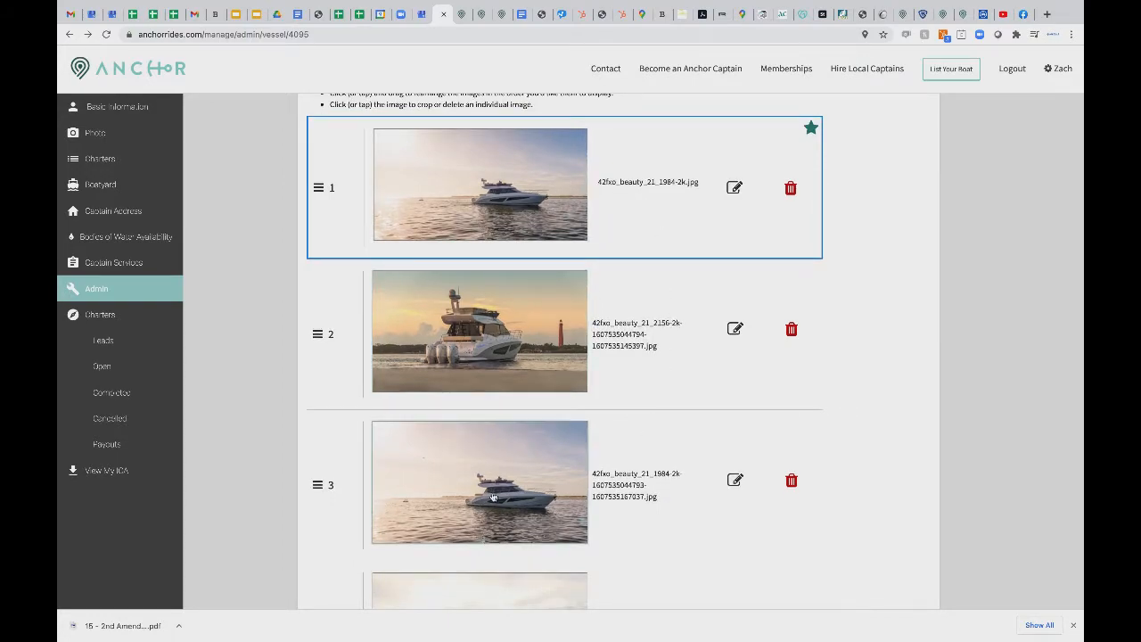
left_click(791, 189)
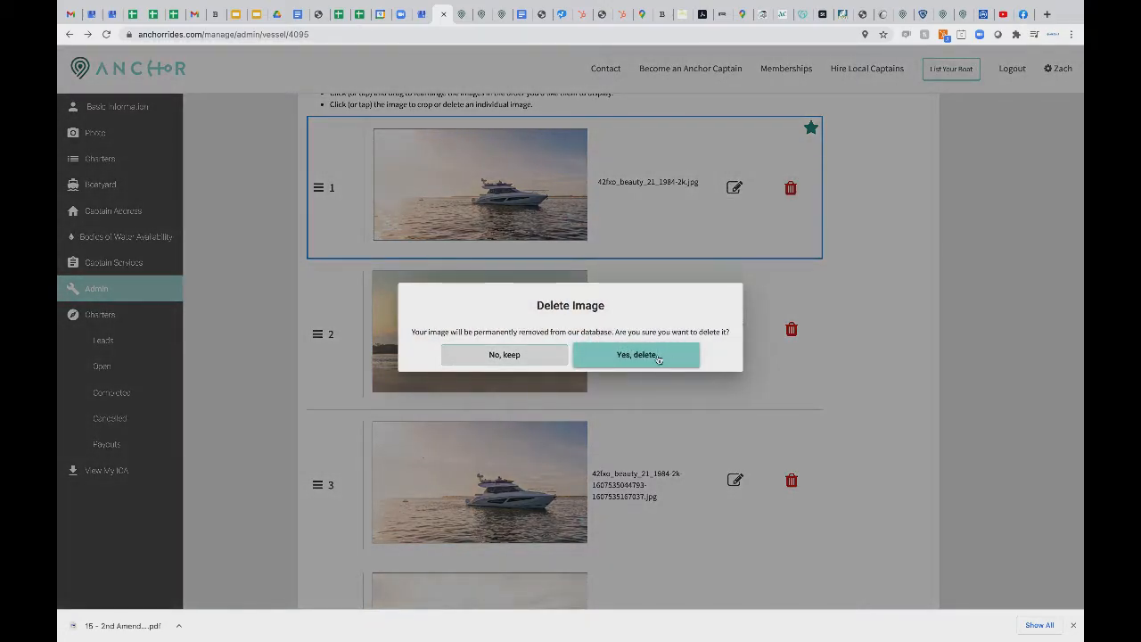
left_click(634, 362)
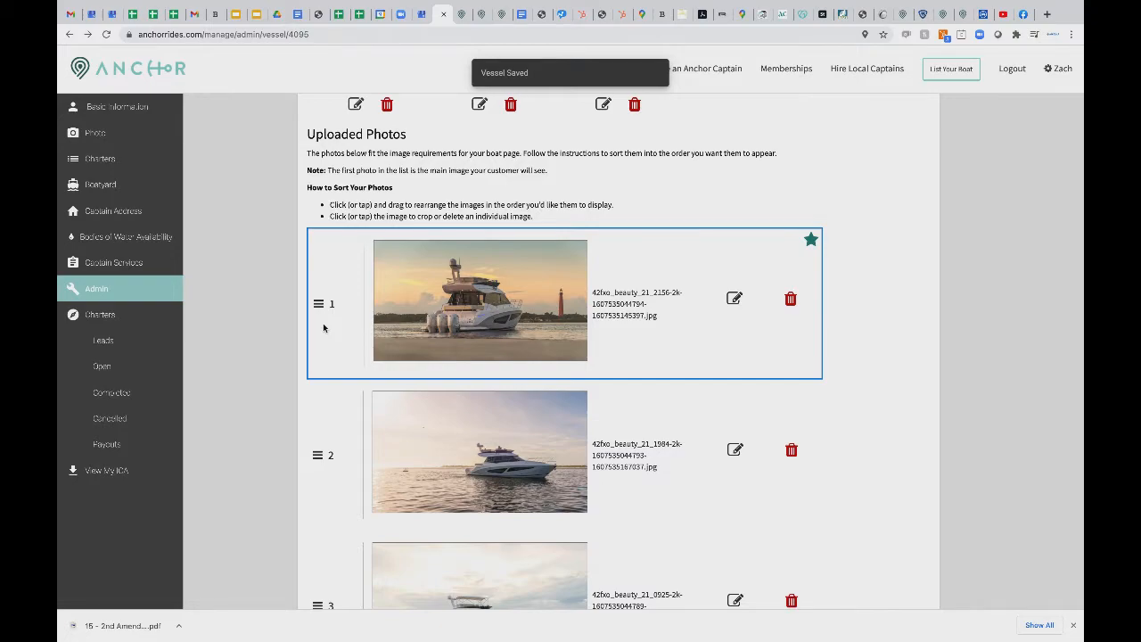
- Move the second uploaded photo, the side view of the boat under a pale sunset sky, to first place
scroll(429, 314, "down", 3)
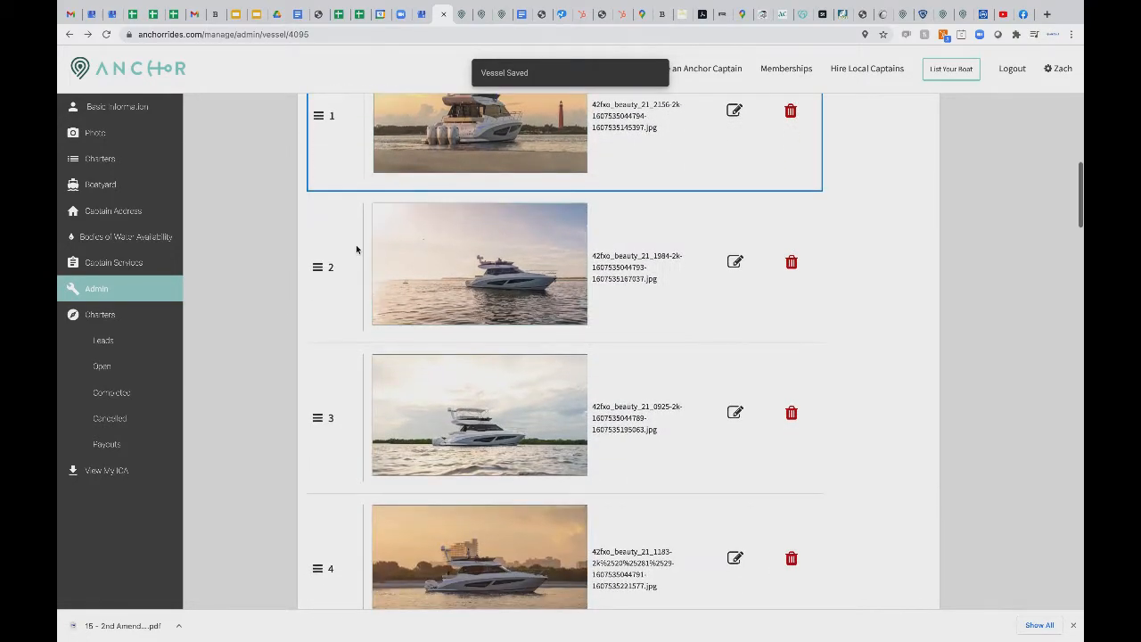
scroll(356, 248, "up", 1)
left_click_drag(319, 349, 318, 199)
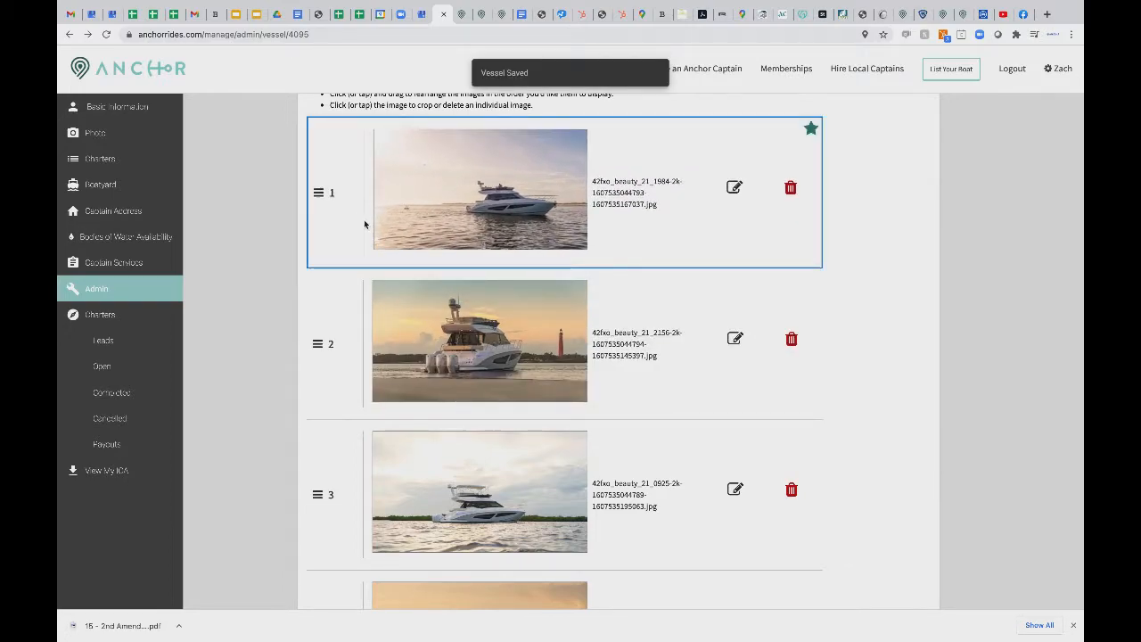
- Make the orange-sunset side view with buildings behind the boat the main image by moving it from fourth to first place
scroll(502, 312, "down", 3)
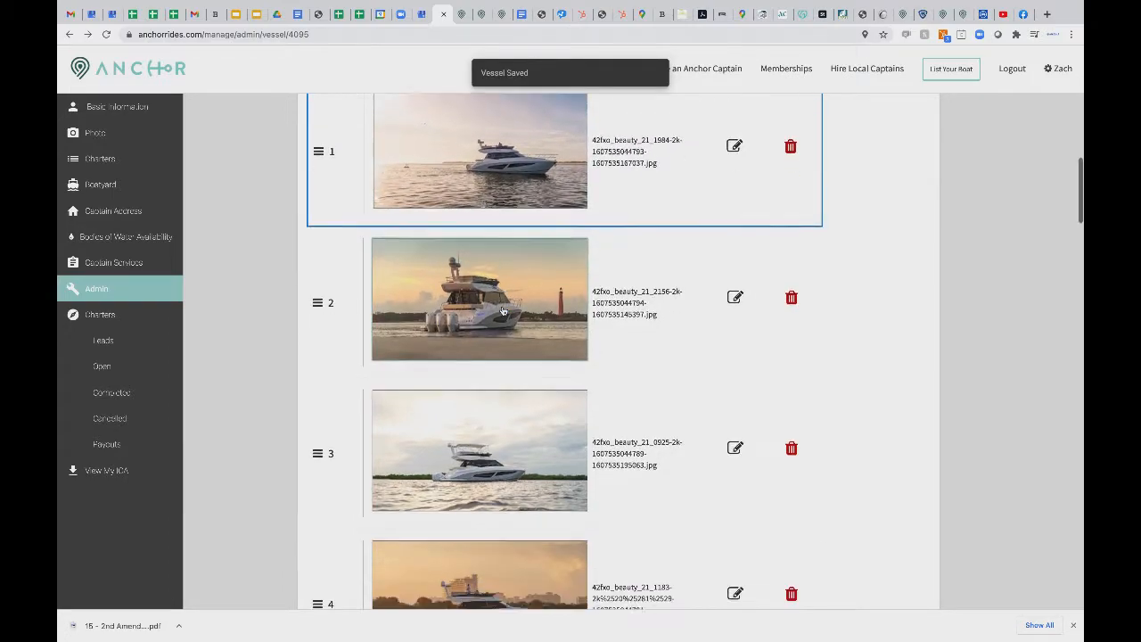
scroll(503, 311, "up", 3)
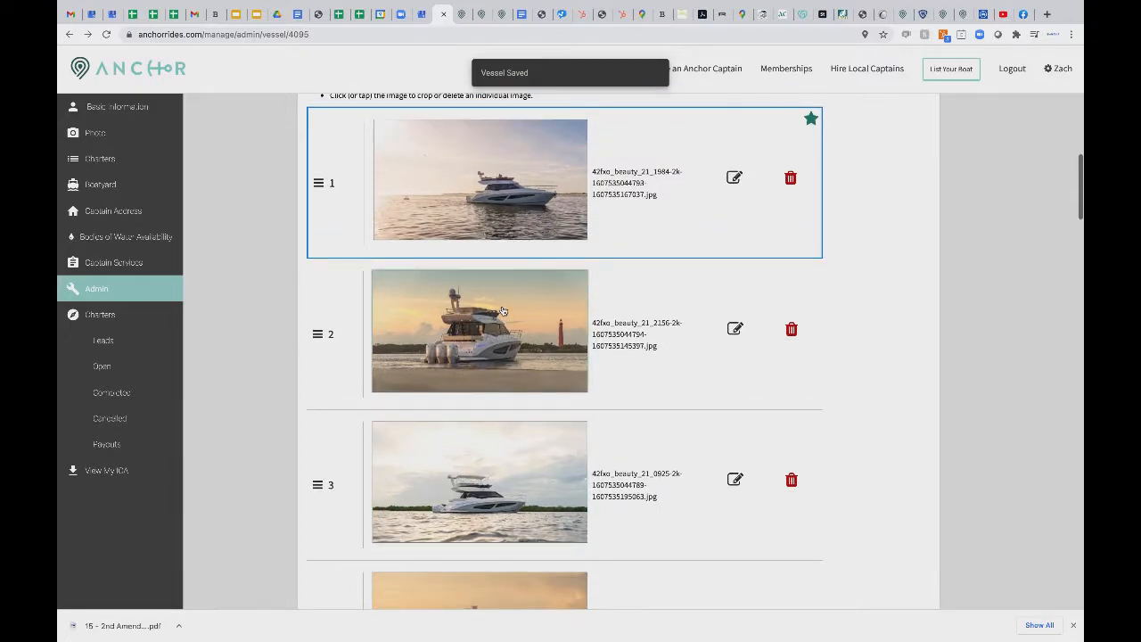
scroll(503, 312, "down", 5)
scroll(502, 313, "up", 3)
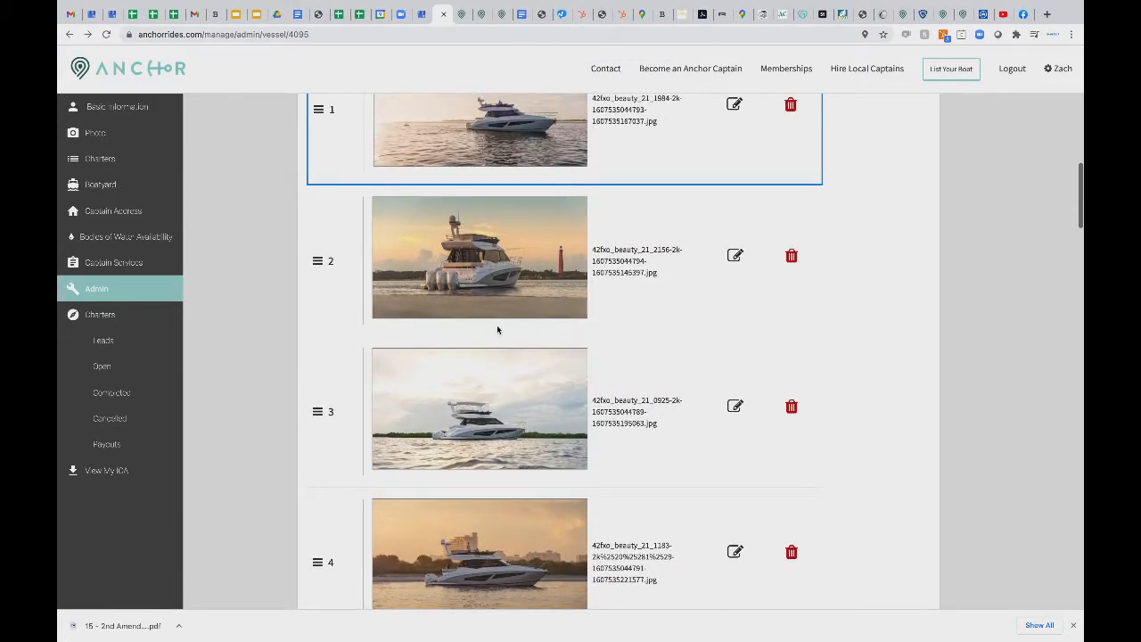
scroll(498, 330, "up", 1)
scroll(498, 331, "down", 2)
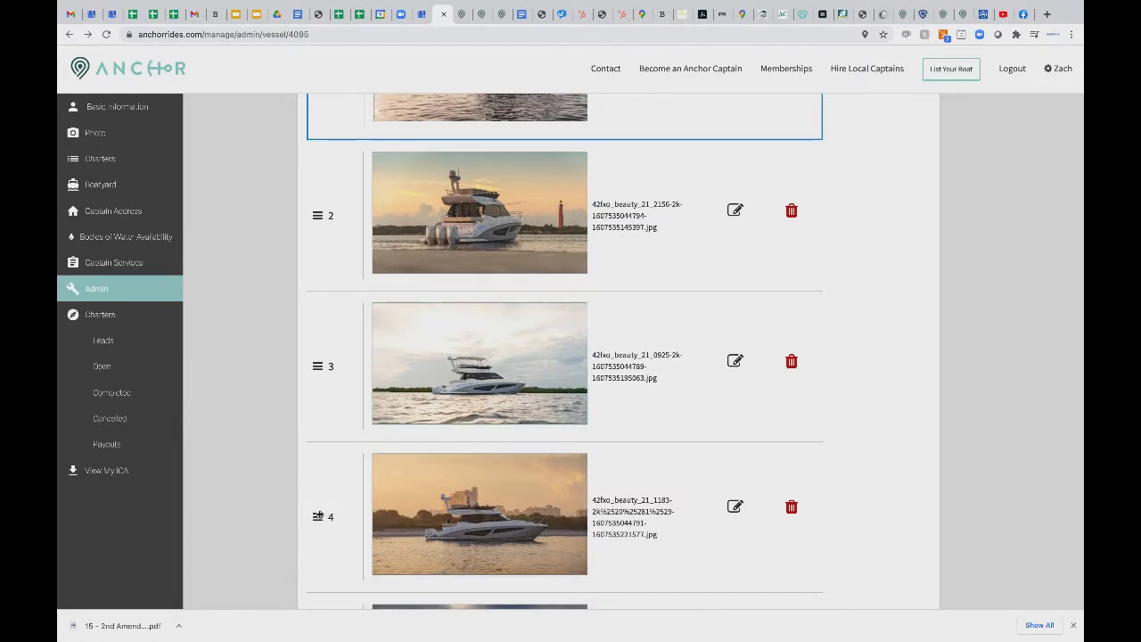
left_click_drag(318, 516, 323, 199)
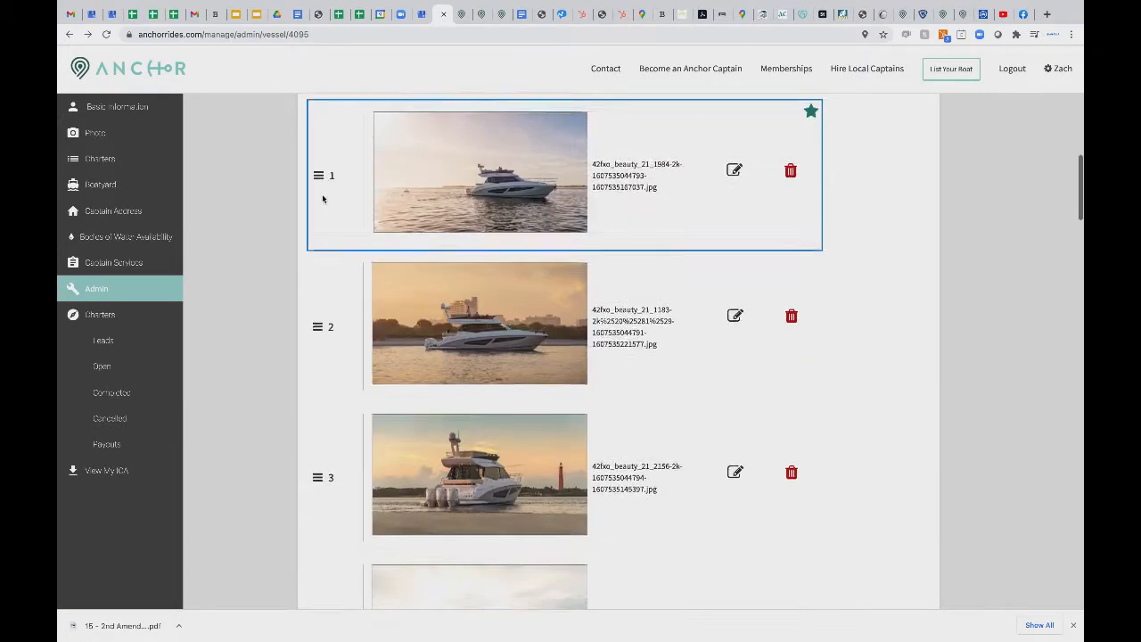
scroll(326, 259, "up", 1)
left_click_drag(320, 365, 317, 215)
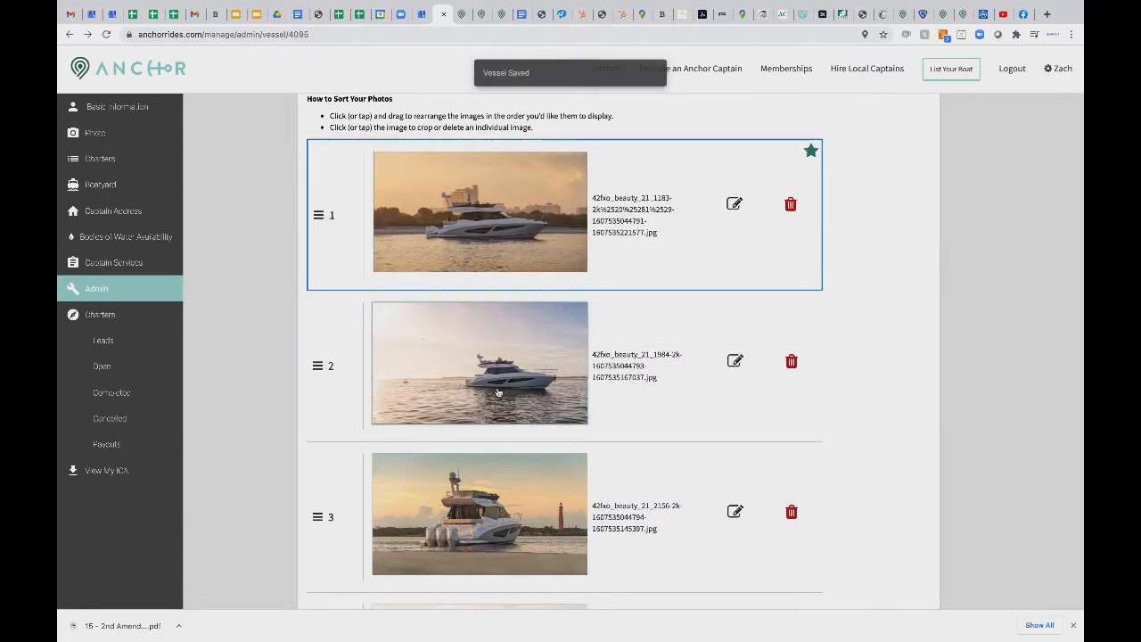
- Review the display order of the uploaded photos, from the main image through the exterior shots to the first interiors
scroll(497, 393, "down", 2)
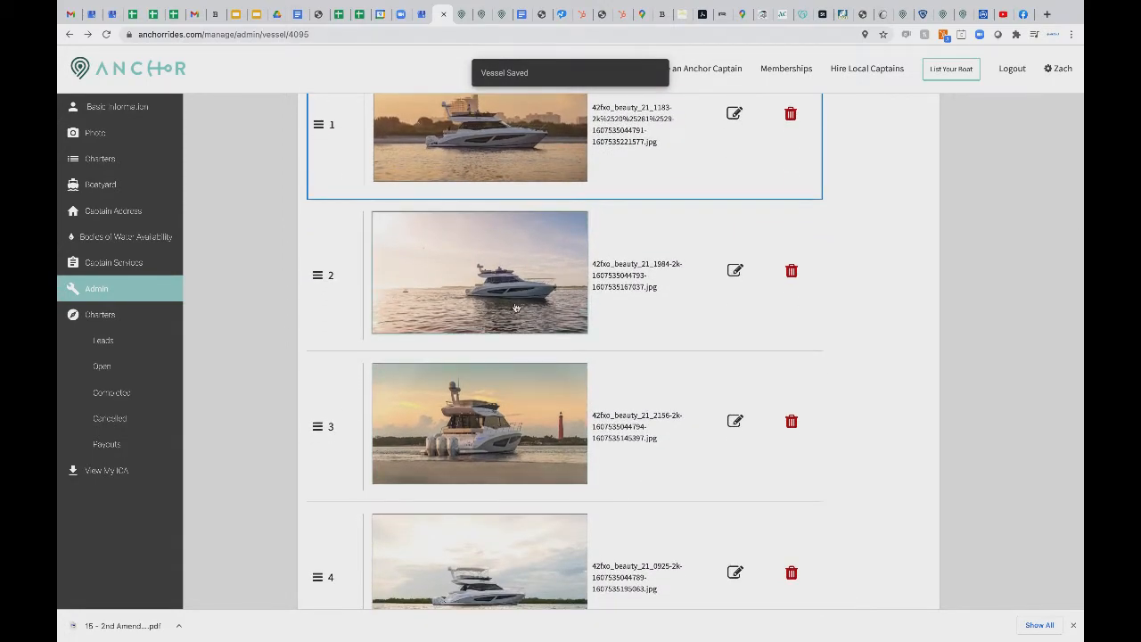
scroll(515, 308, "down", 2)
scroll(501, 315, "down", 2)
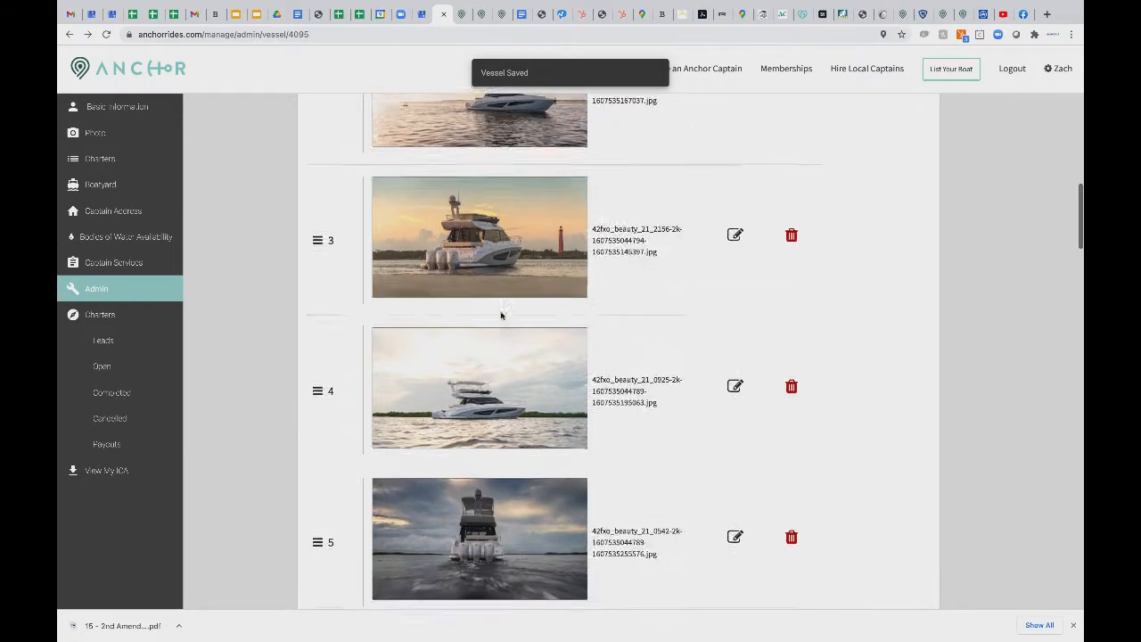
scroll(501, 314, "down", 6)
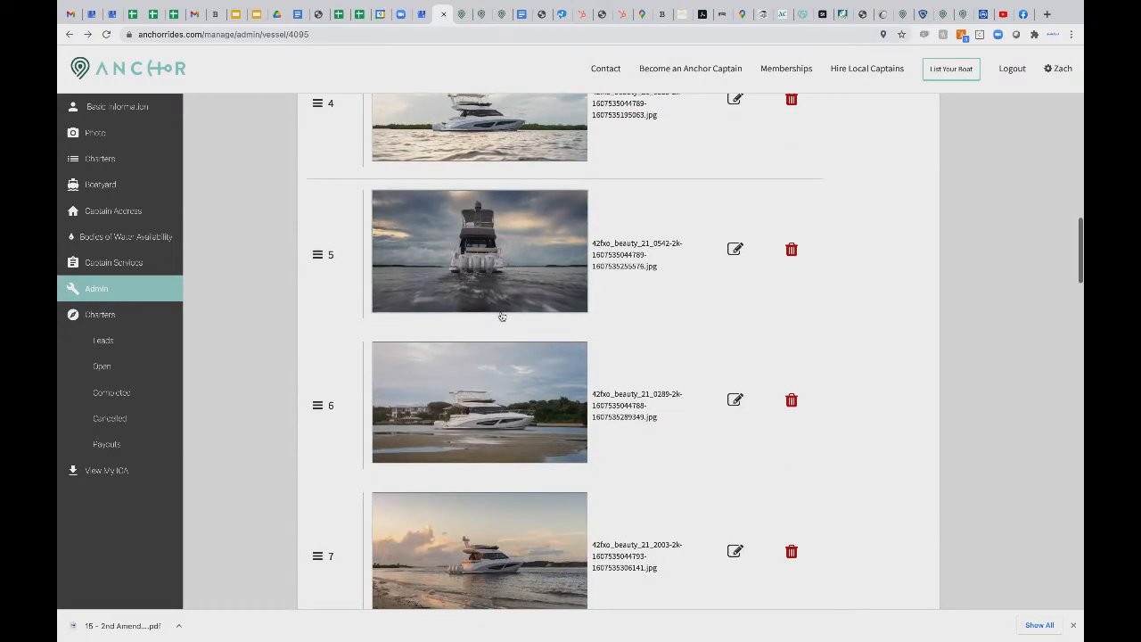
scroll(502, 317, "up", 10)
scroll(502, 316, "down", 15)
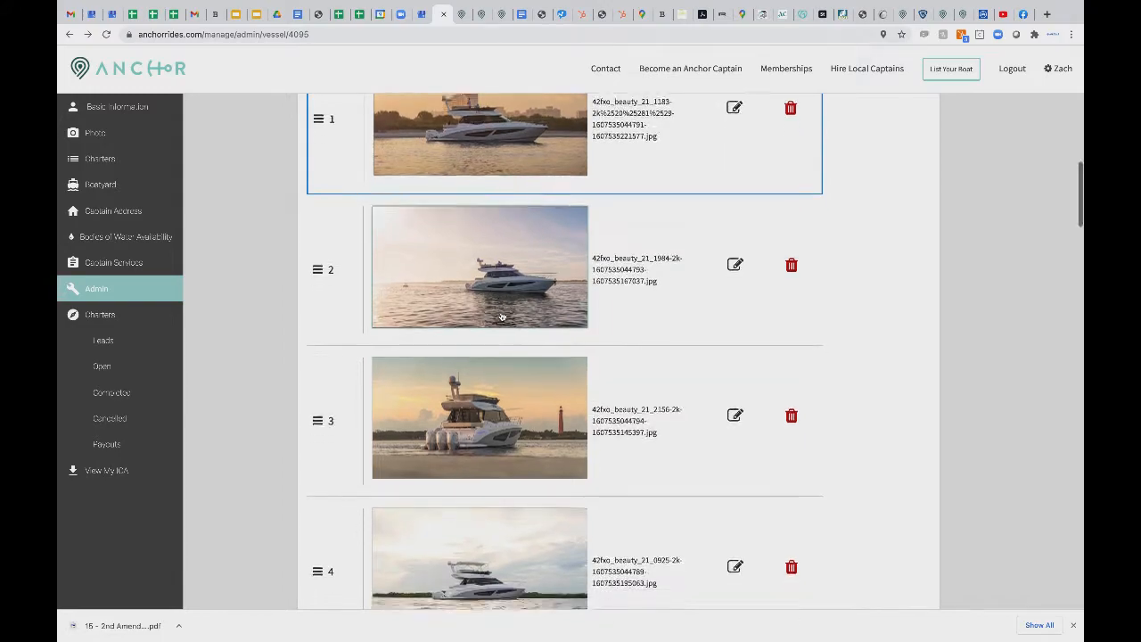
scroll(502, 316, "down", 12)
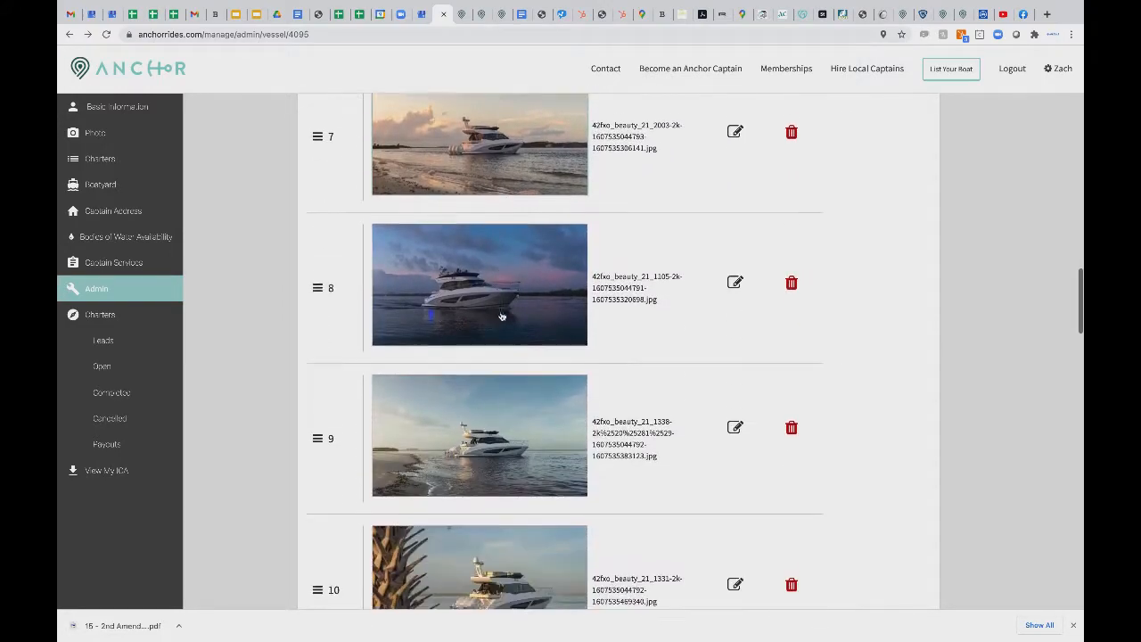
scroll(502, 316, "down", 3)
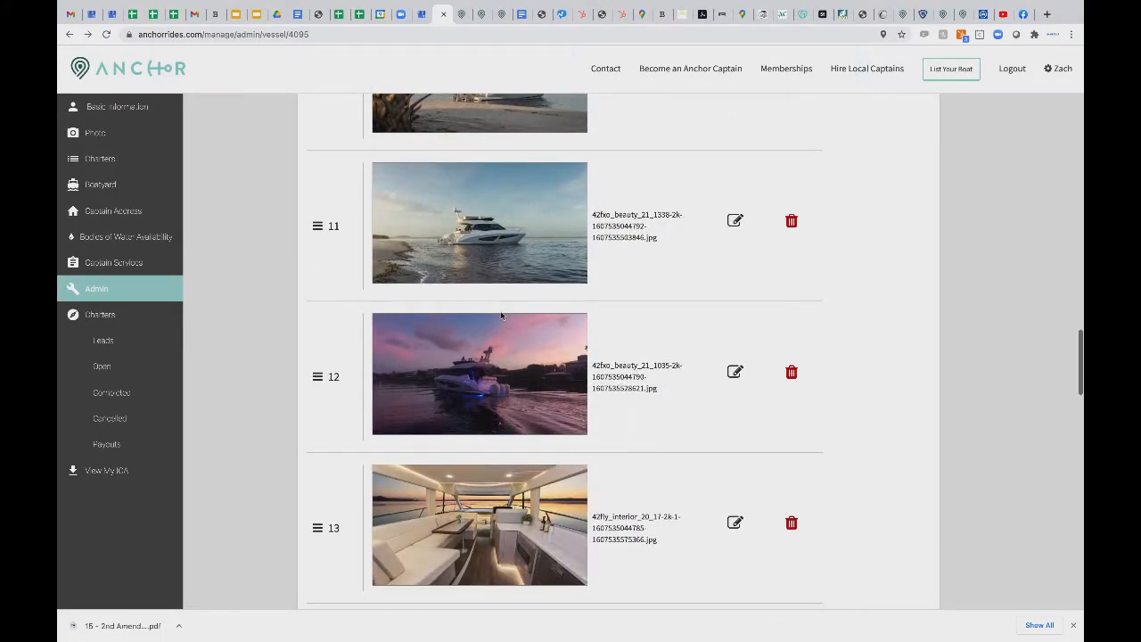
scroll(502, 316, "down", 2)
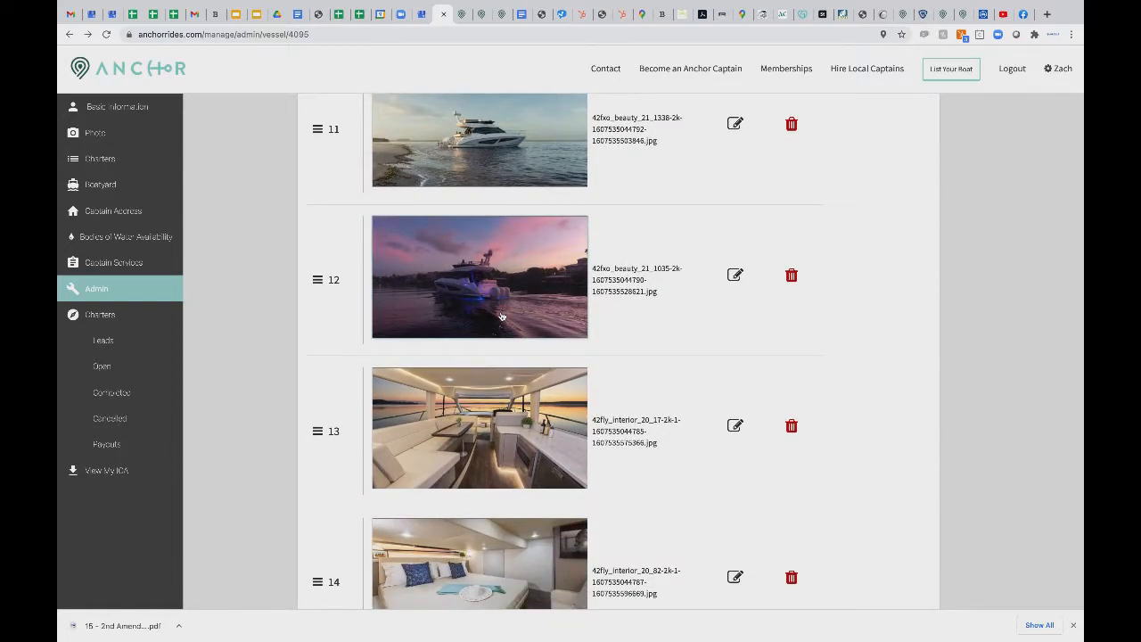
scroll(502, 317, "up", 4)
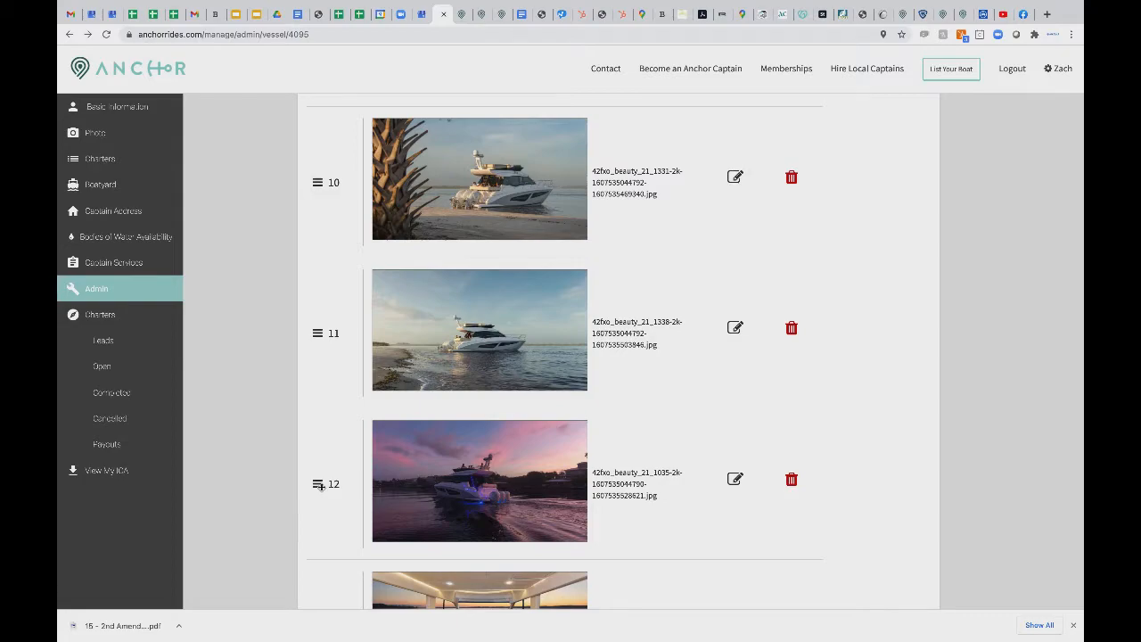
scroll(321, 484, "up", 4)
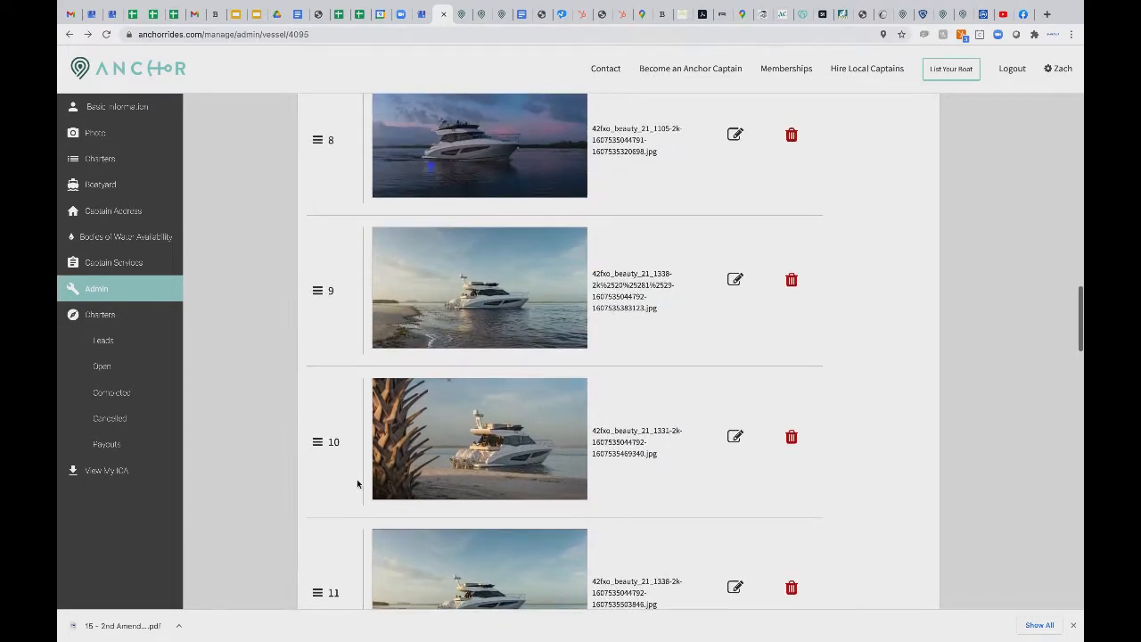
scroll(356, 481, "down", 1)
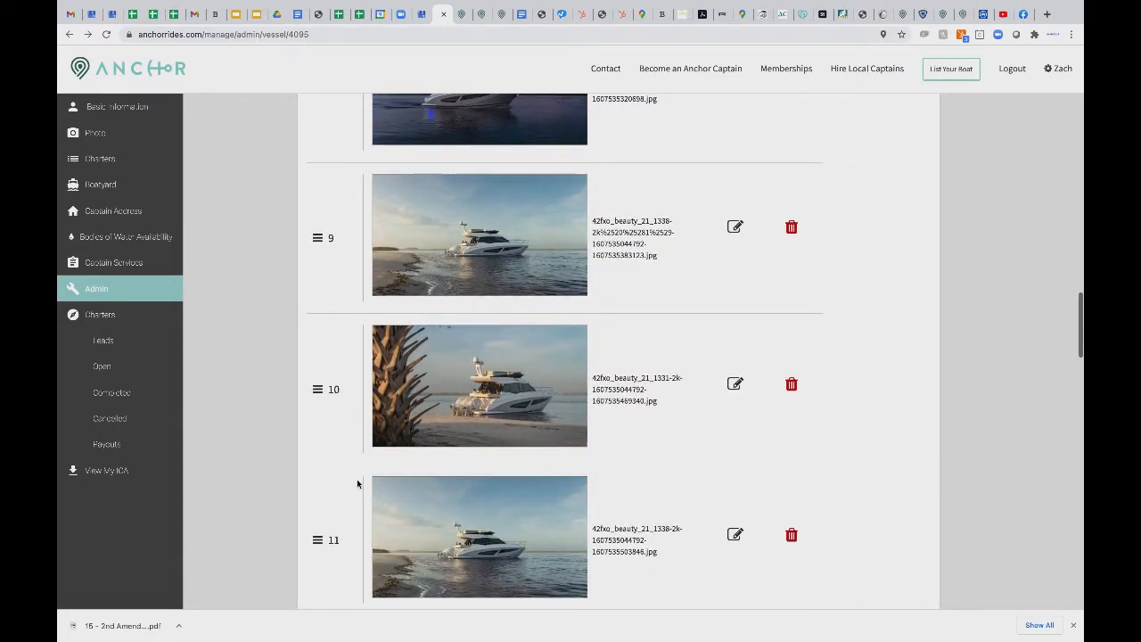
scroll(363, 476, "up", 2)
scroll(379, 473, "up", 10)
scroll(370, 446, "down", 20)
scroll(326, 220, "up", 10)
scroll(501, 332, "down", 20)
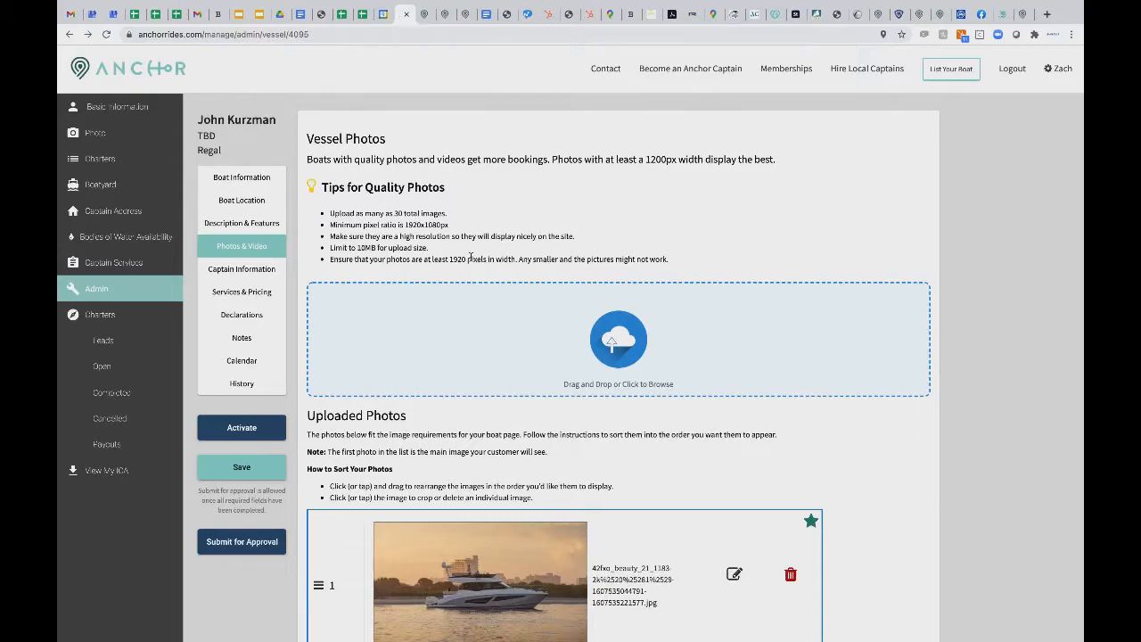
scroll(476, 322, "down", 3)
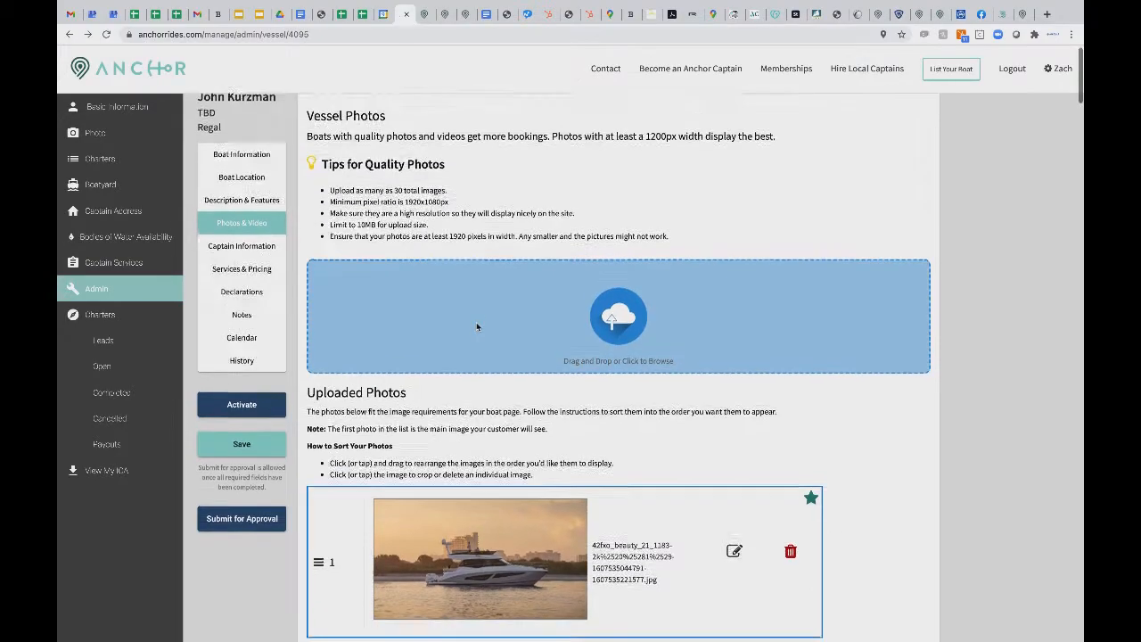
scroll(474, 327, "up", 3)
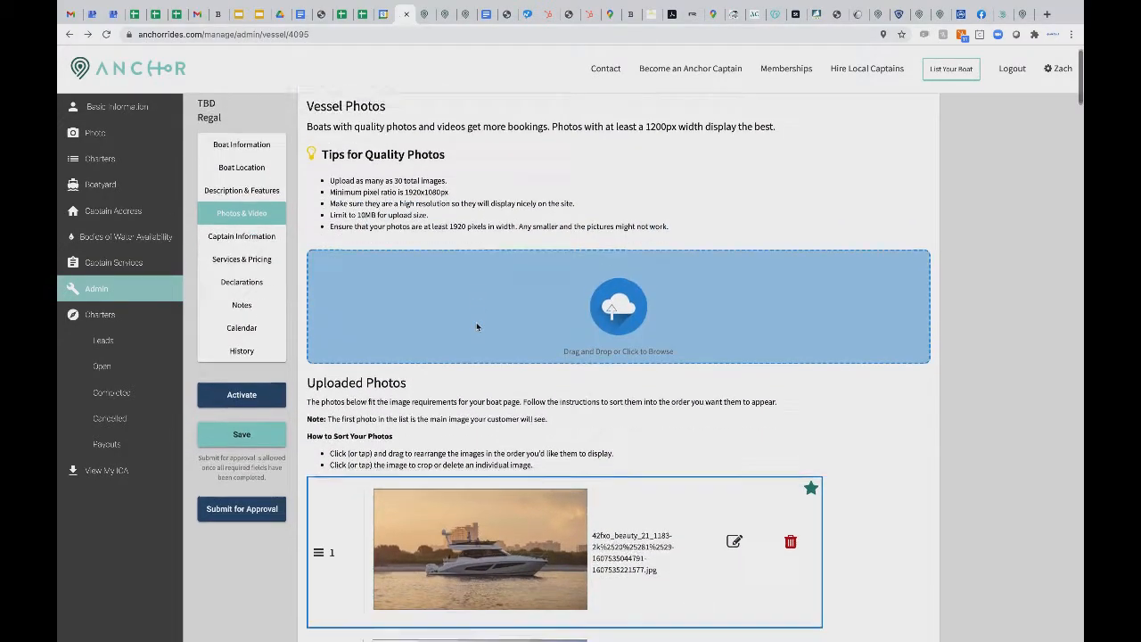
scroll(477, 327, "down", 1)
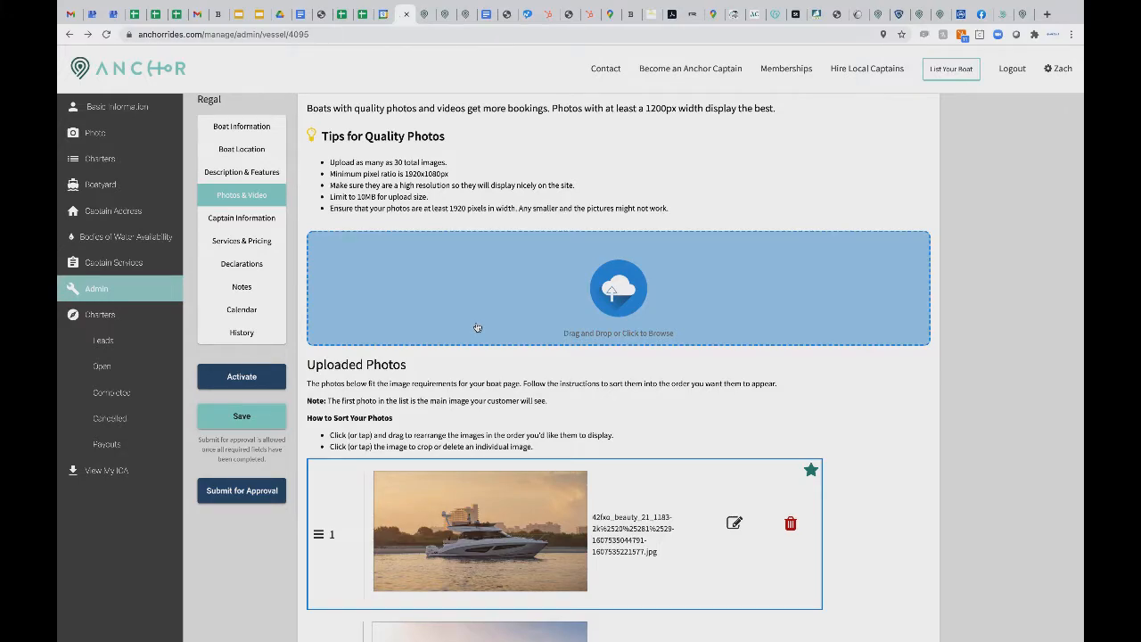
- Review the order of the exterior boat photos, from the main sunset image through the daytime and dusk shots up to photo 12
scroll(477, 328, "down", 4)
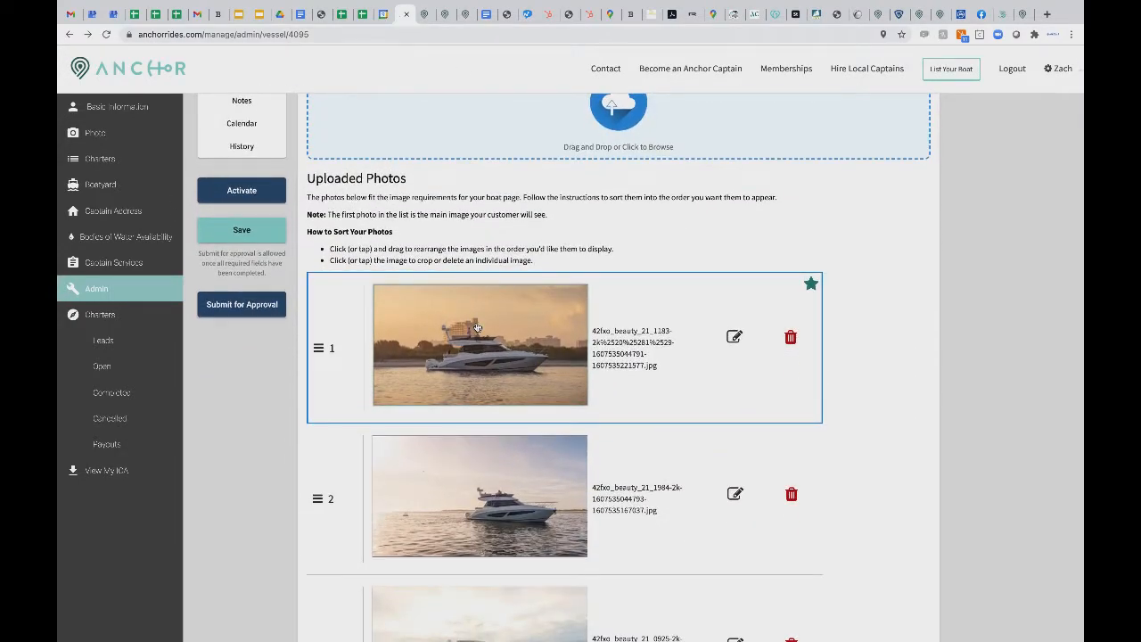
scroll(477, 327, "down", 1)
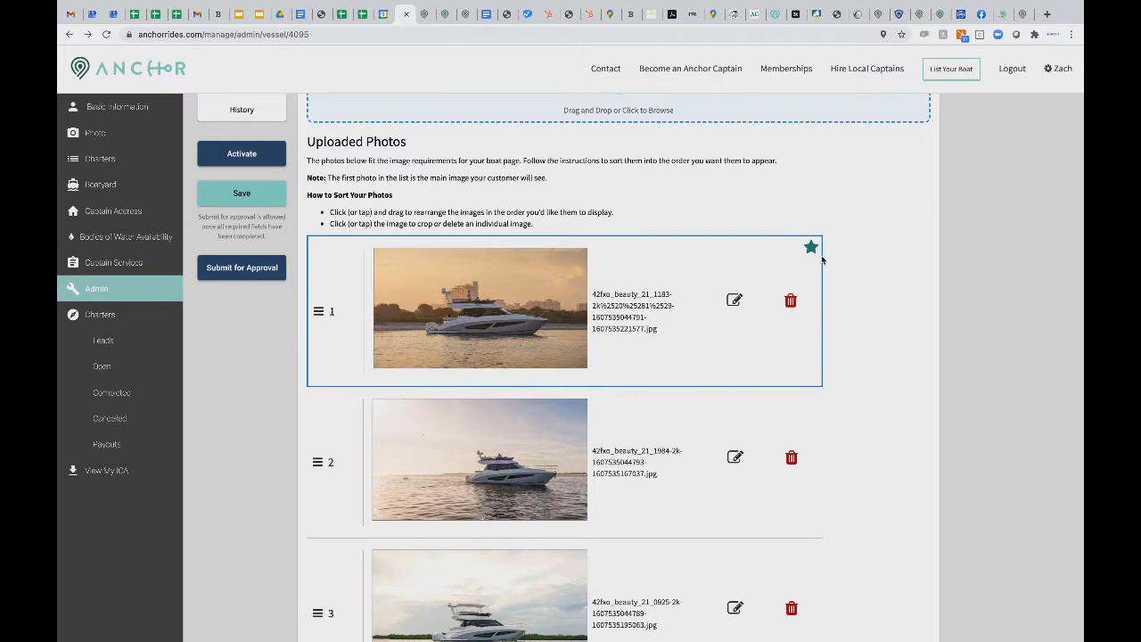
scroll(615, 321, "down", 1)
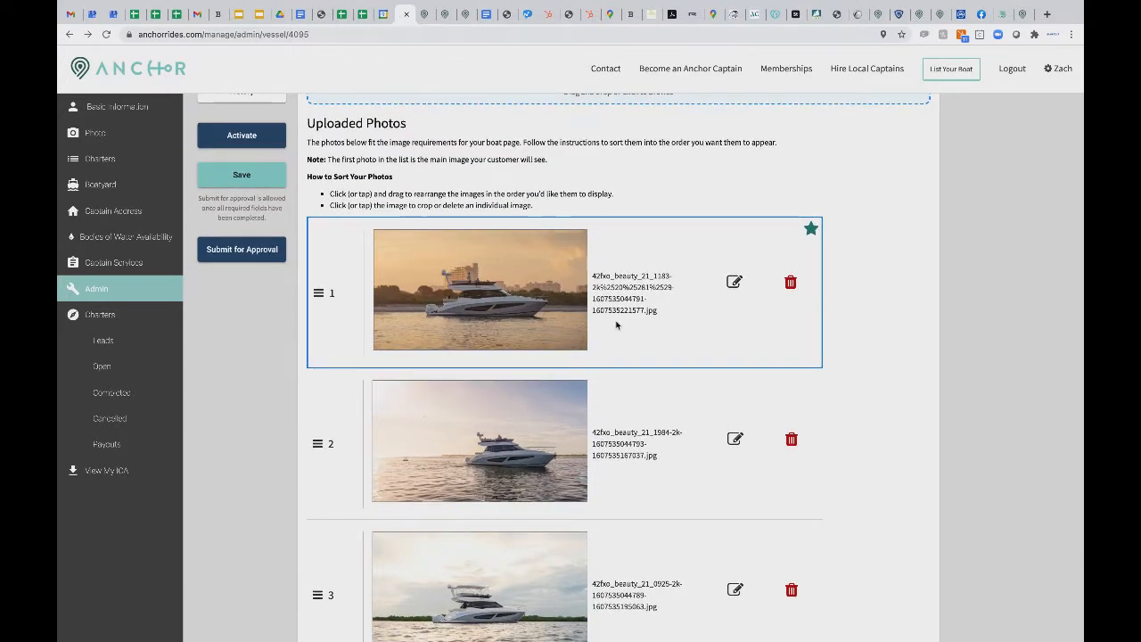
scroll(615, 325, "down", 2)
scroll(616, 324, "down", 3)
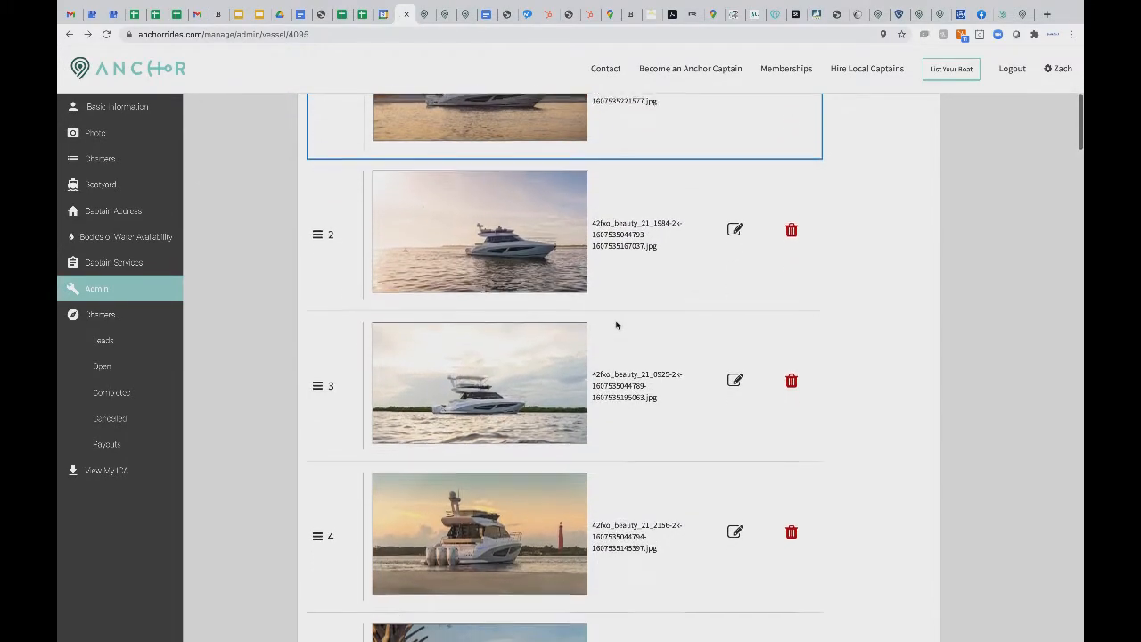
scroll(616, 326, "down", 2)
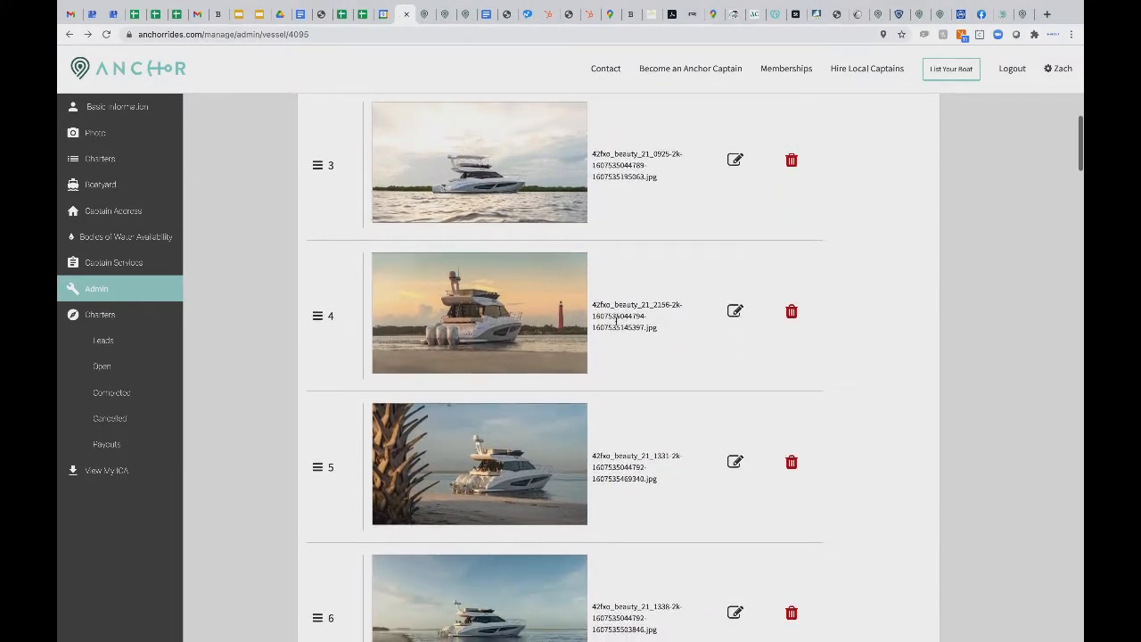
scroll(615, 321, "down", 1)
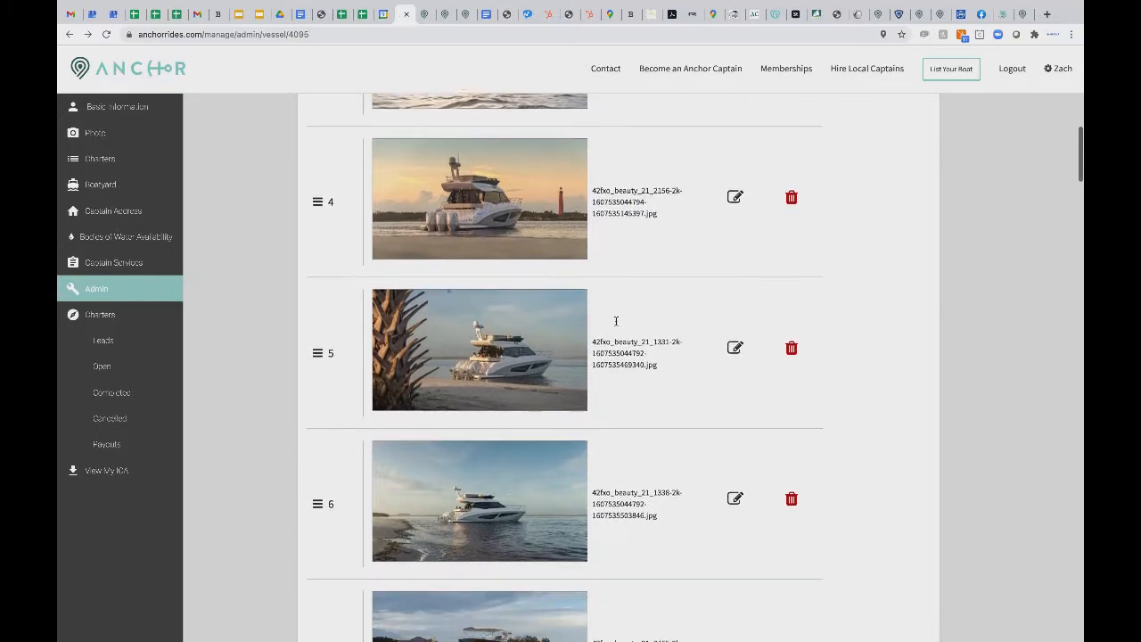
scroll(615, 321, "down", 1)
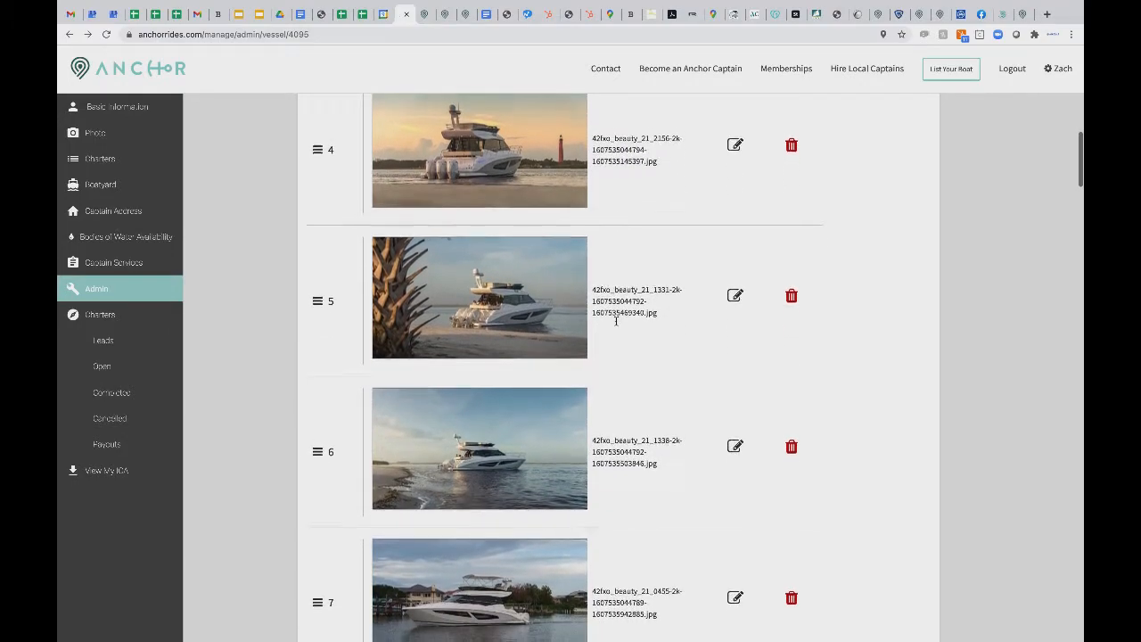
scroll(547, 305, "down", 1)
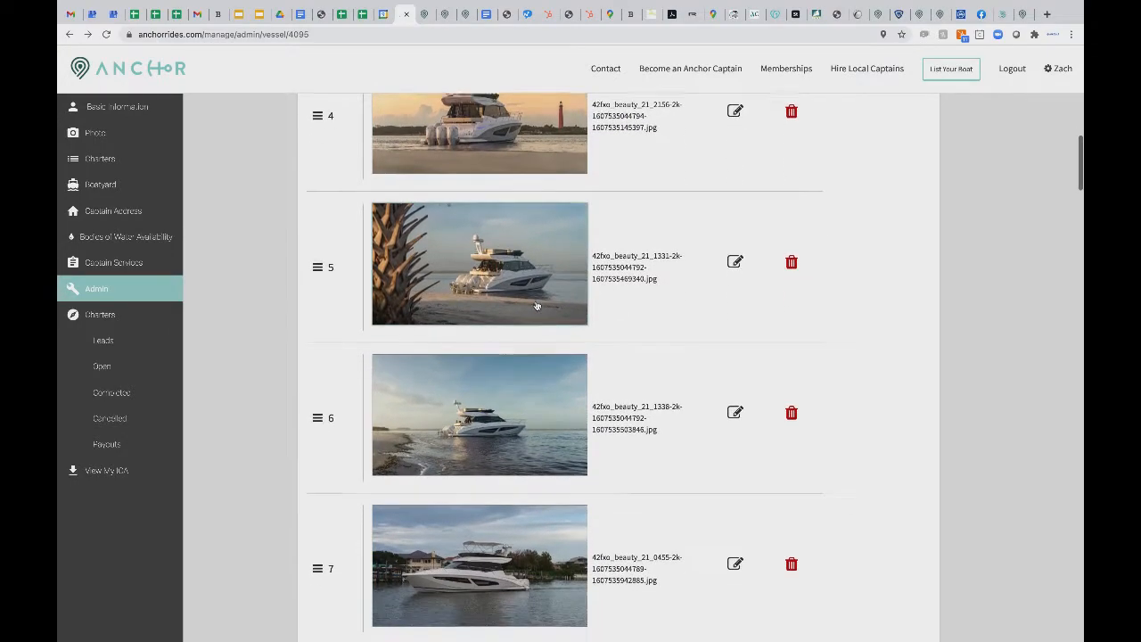
scroll(484, 416, "down", 1)
scroll(484, 417, "down", 5)
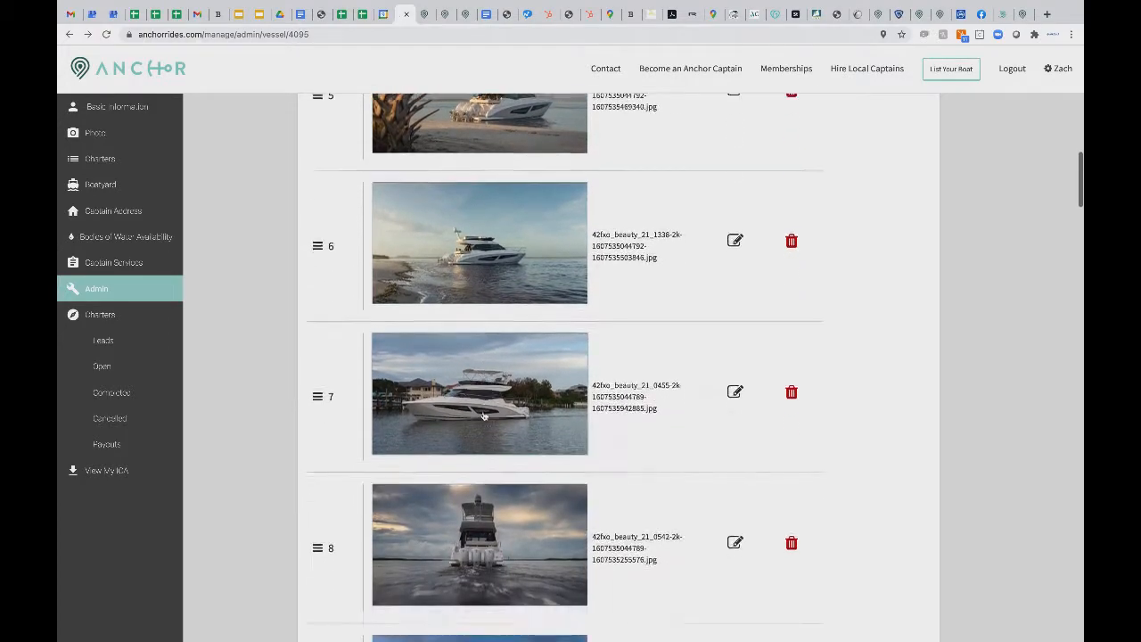
scroll(482, 415, "down", 5)
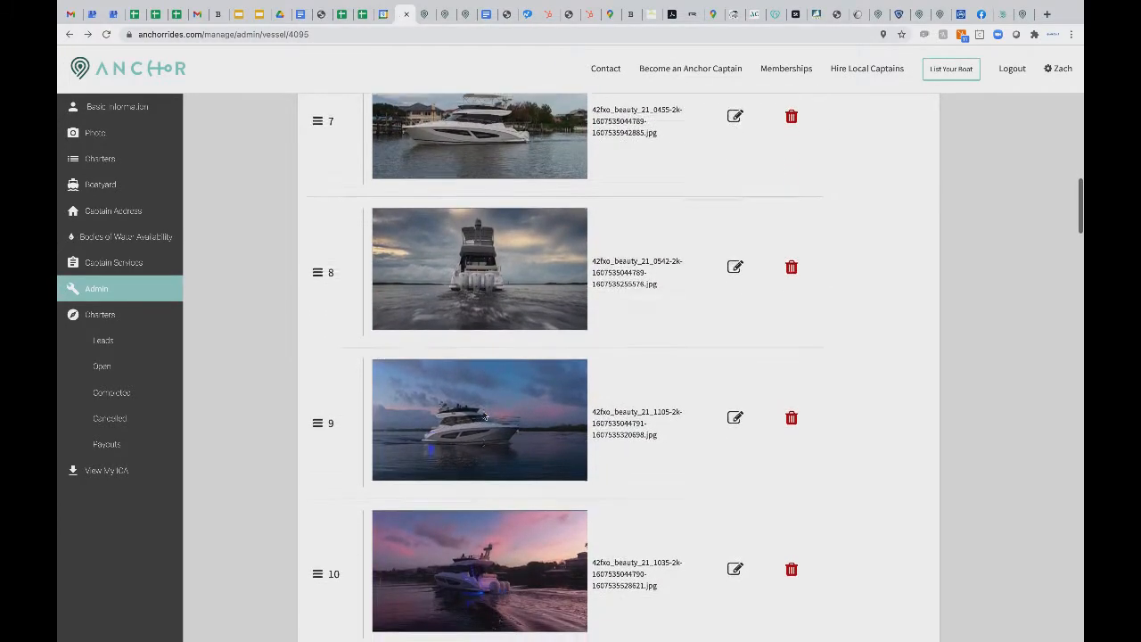
scroll(484, 417, "down", 3)
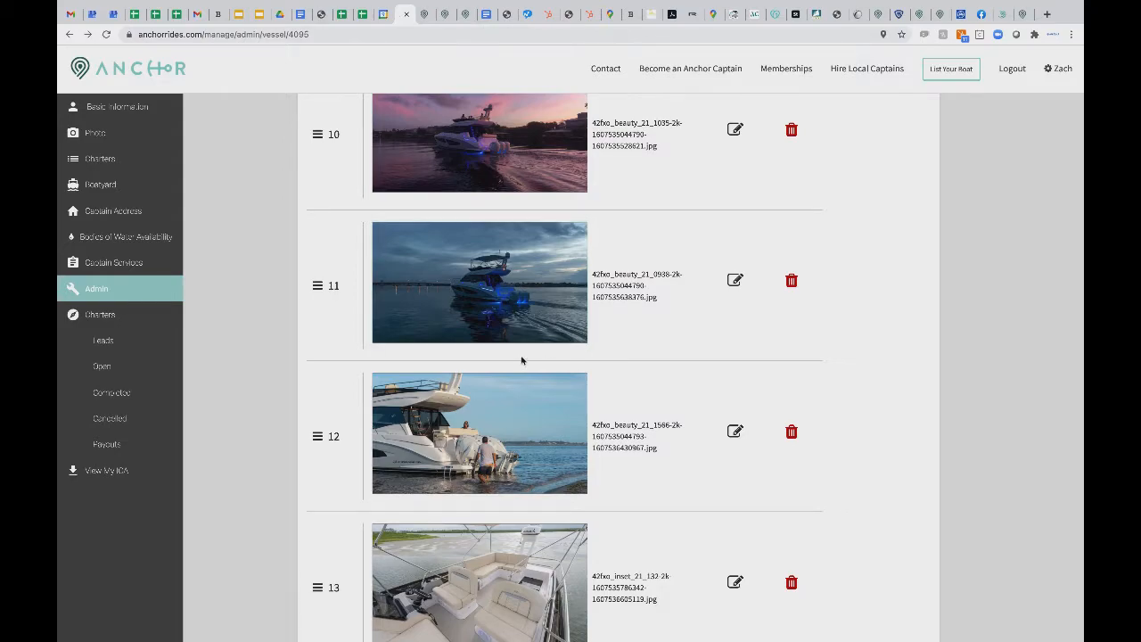
- Check the order of the upper-deck, bow and rear-seating photos, comparing empty views with lifestyle shots of the same areas, photos 13 to 22
scroll(509, 370, "down", 2)
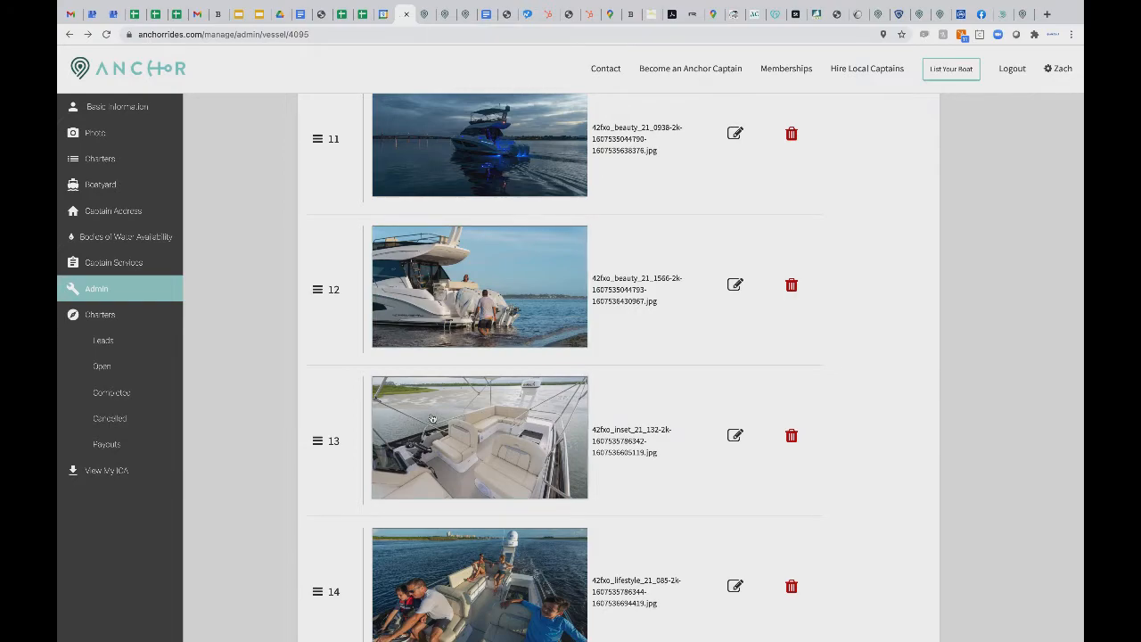
scroll(437, 406, "down", 1)
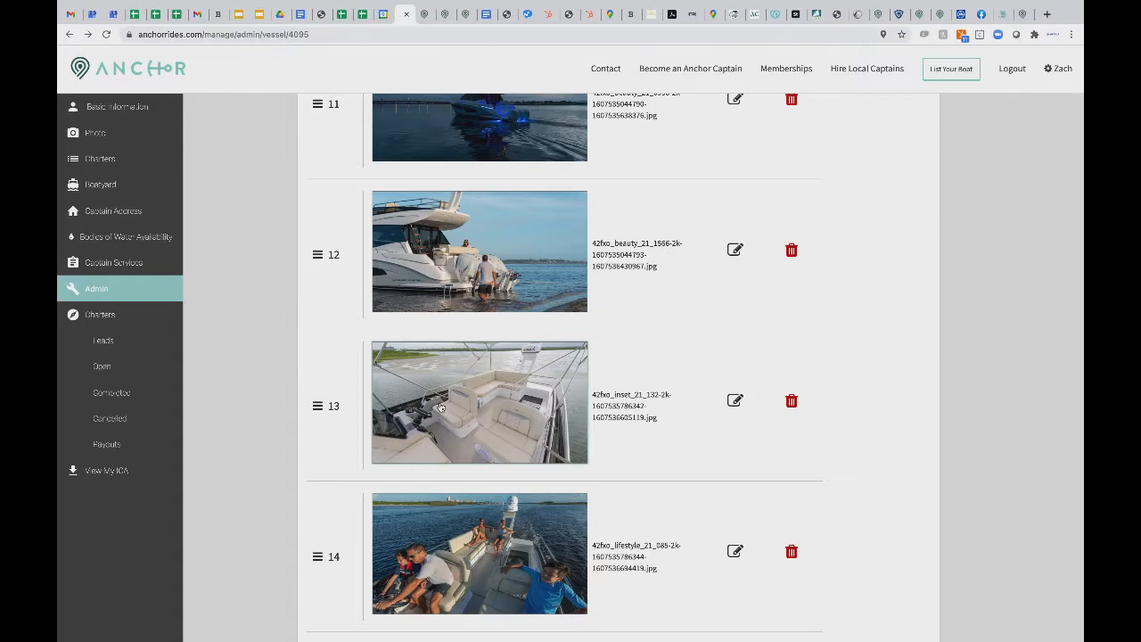
scroll(439, 408, "down", 2)
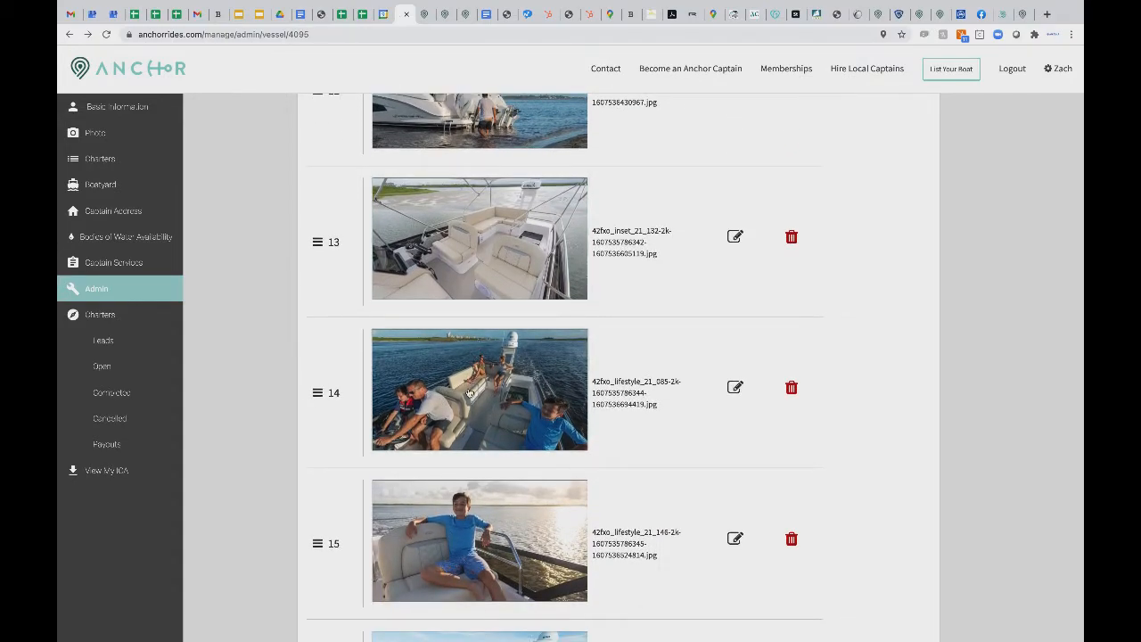
scroll(469, 393, "down", 1)
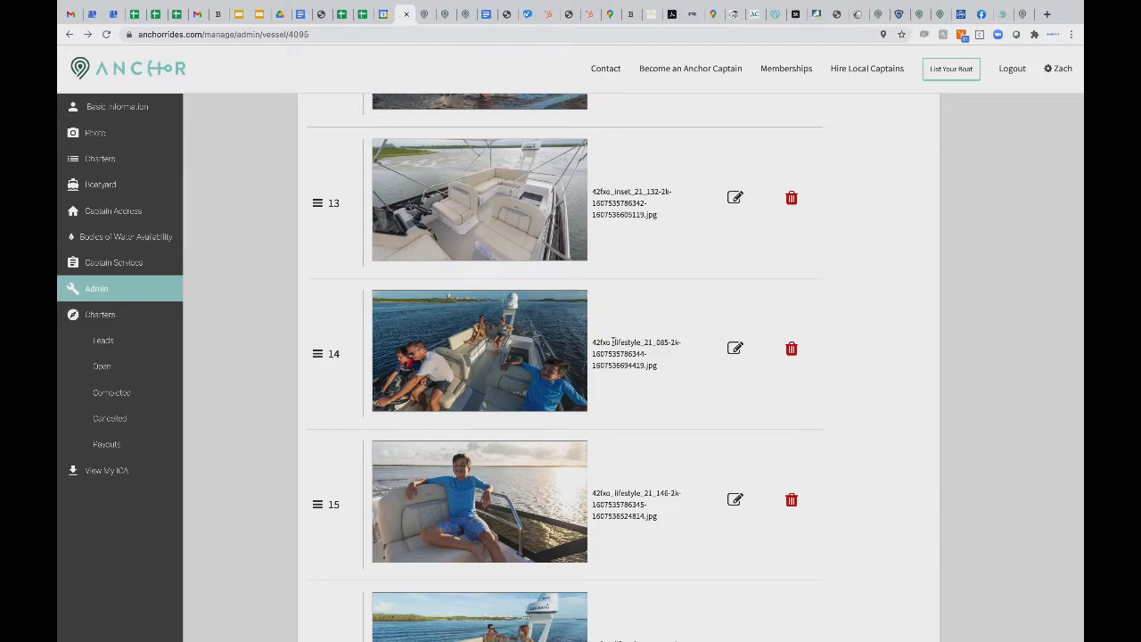
scroll(477, 371, "down", 3)
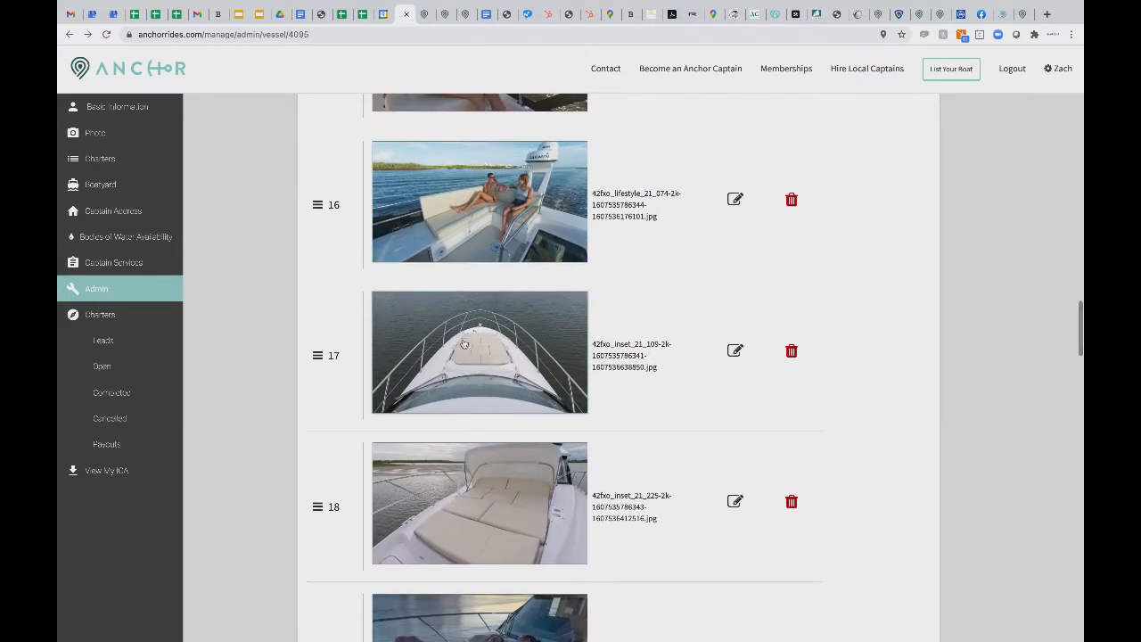
scroll(464, 358, "down", 1)
scroll(464, 357, "down", 3)
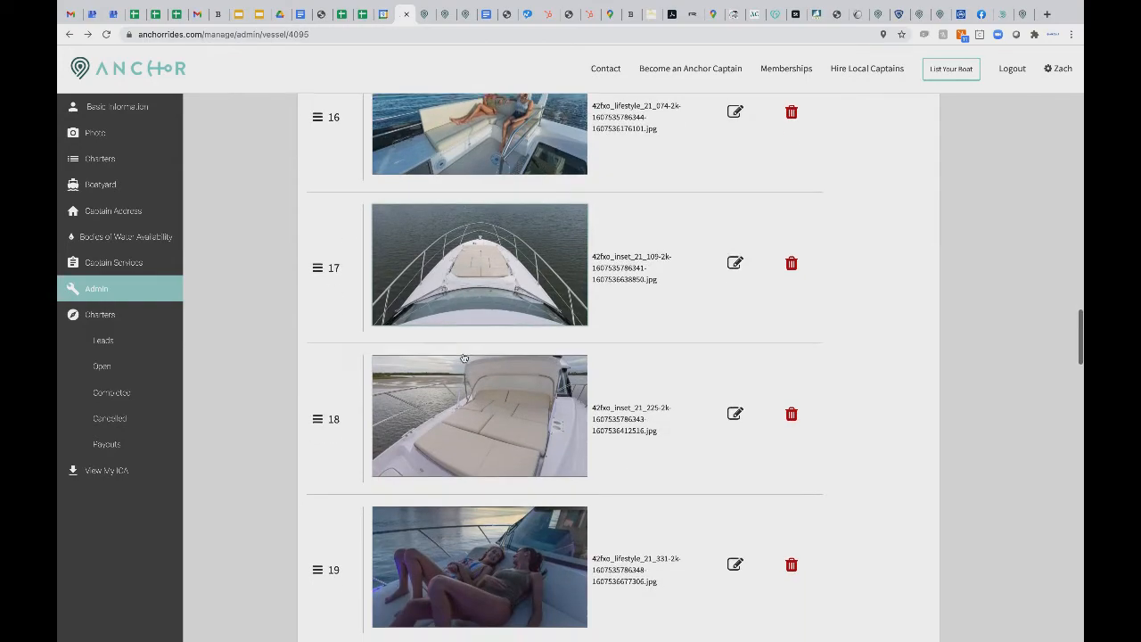
scroll(462, 358, "down", 5)
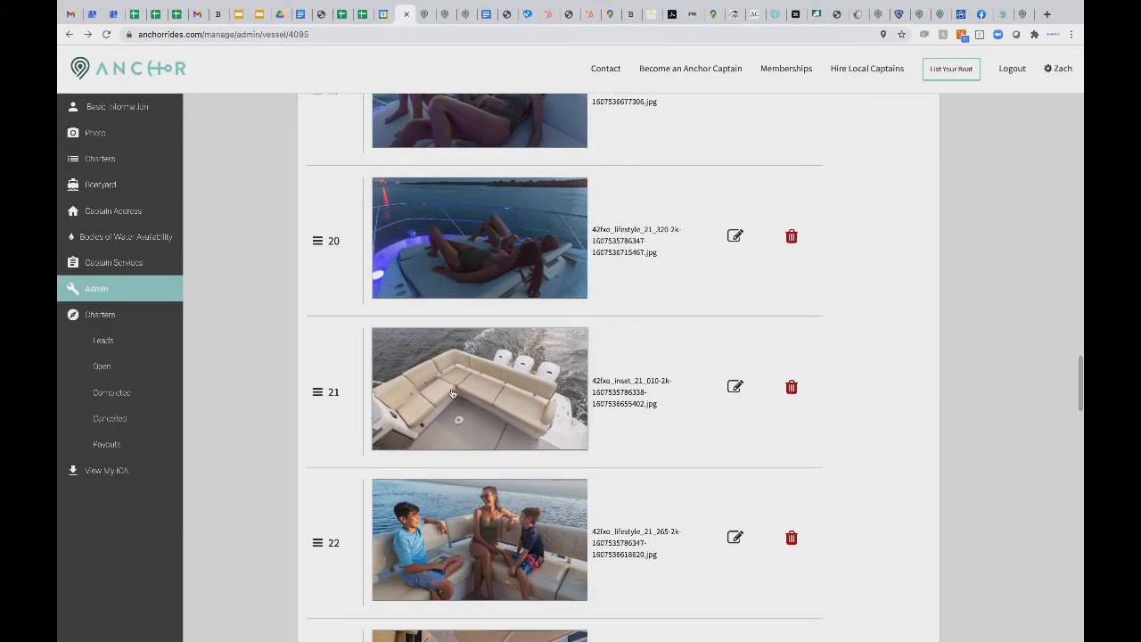
scroll(452, 394, "down", 3)
scroll(452, 393, "down", 1)
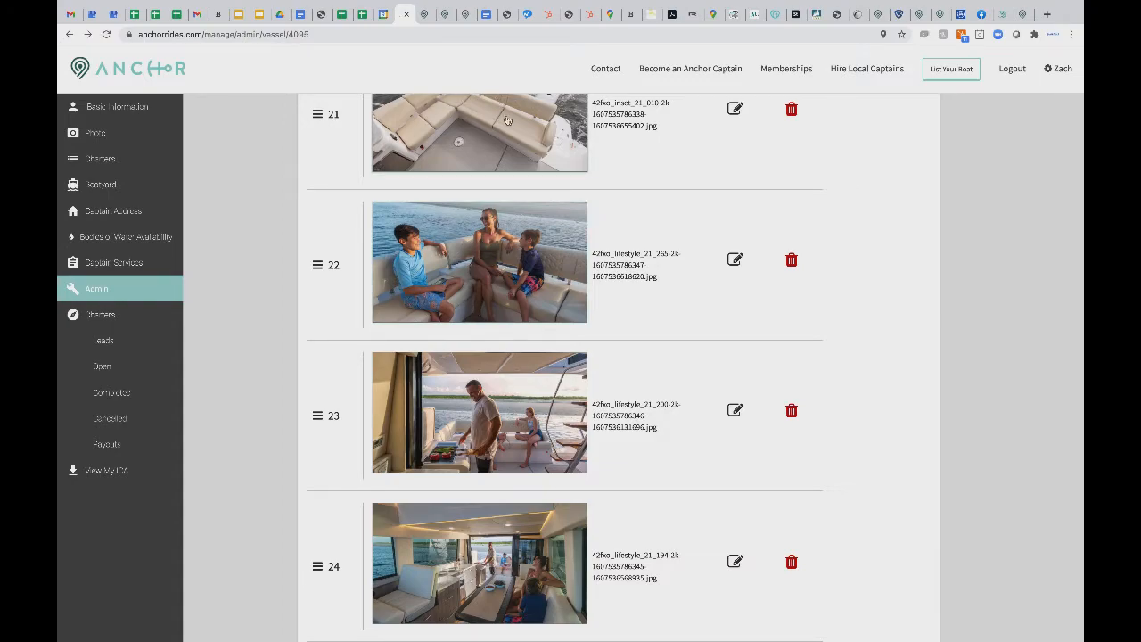
scroll(507, 120, "up", 1)
scroll(521, 312, "down", 1)
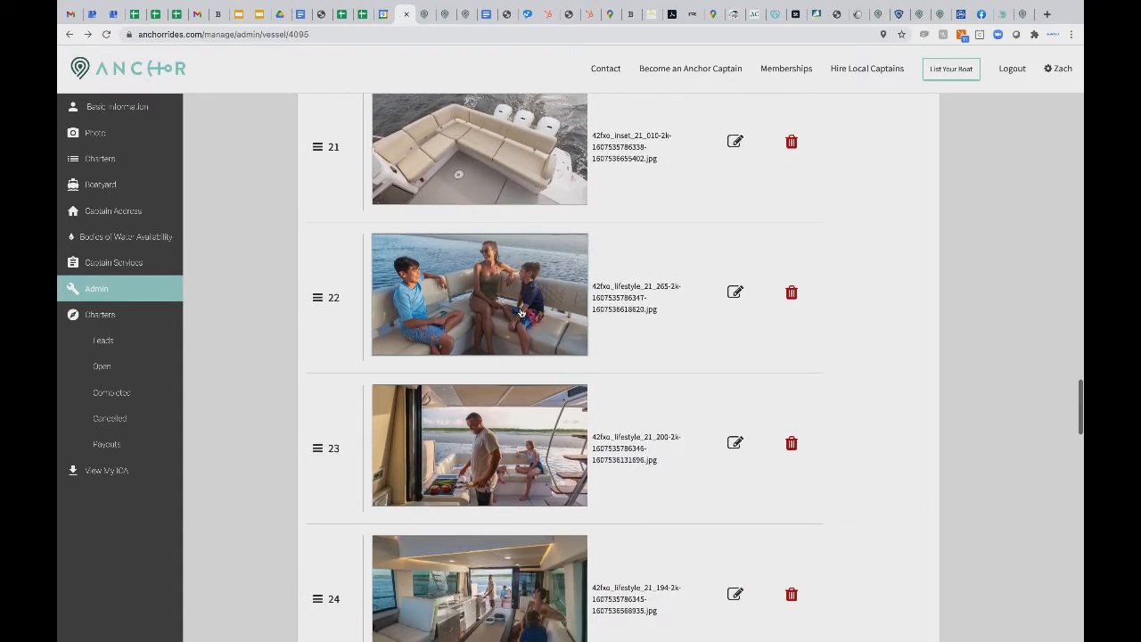
- Examine how the sequence moves from the rear grill area into the salon, dining table, helm and television, photos 23 to 29
scroll(472, 285, "down", 1)
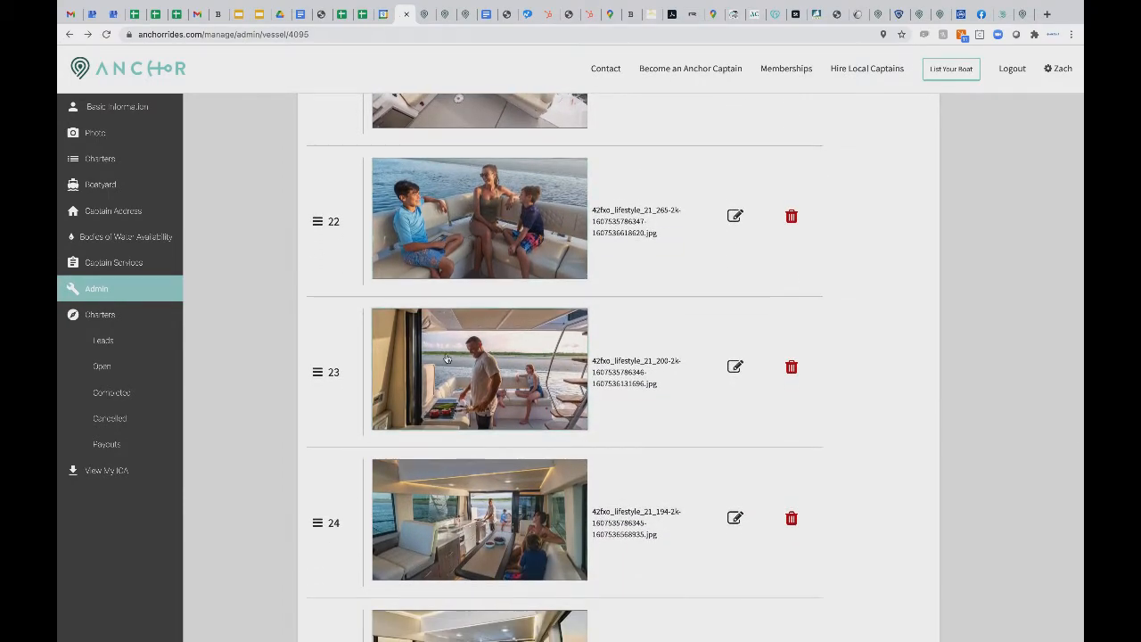
scroll(447, 358, "down", 1)
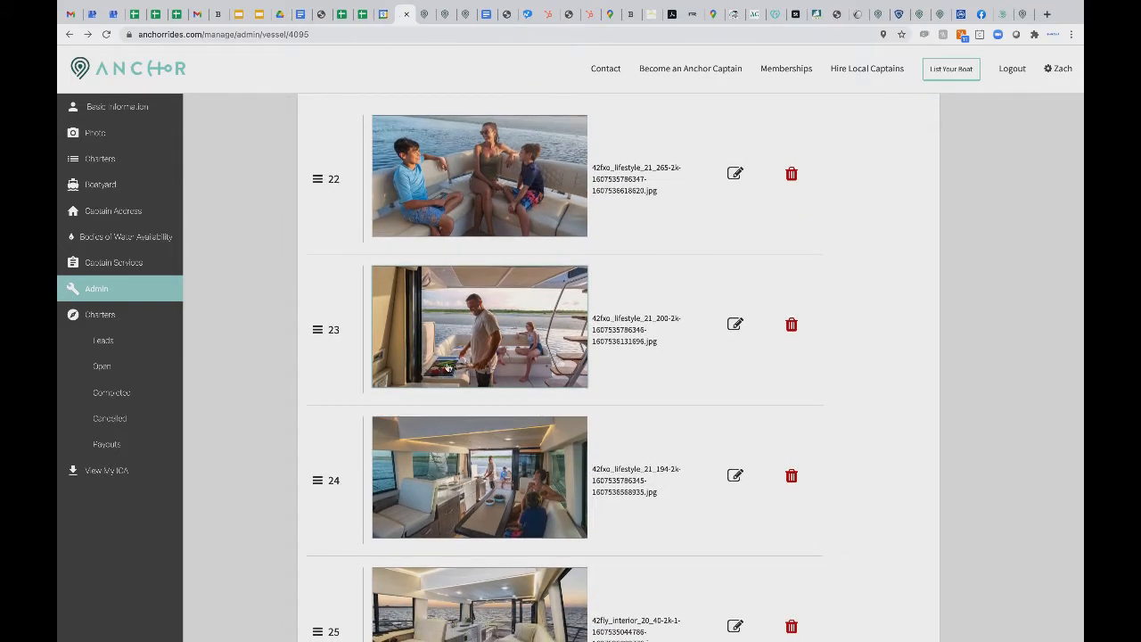
scroll(431, 356, "down", 1)
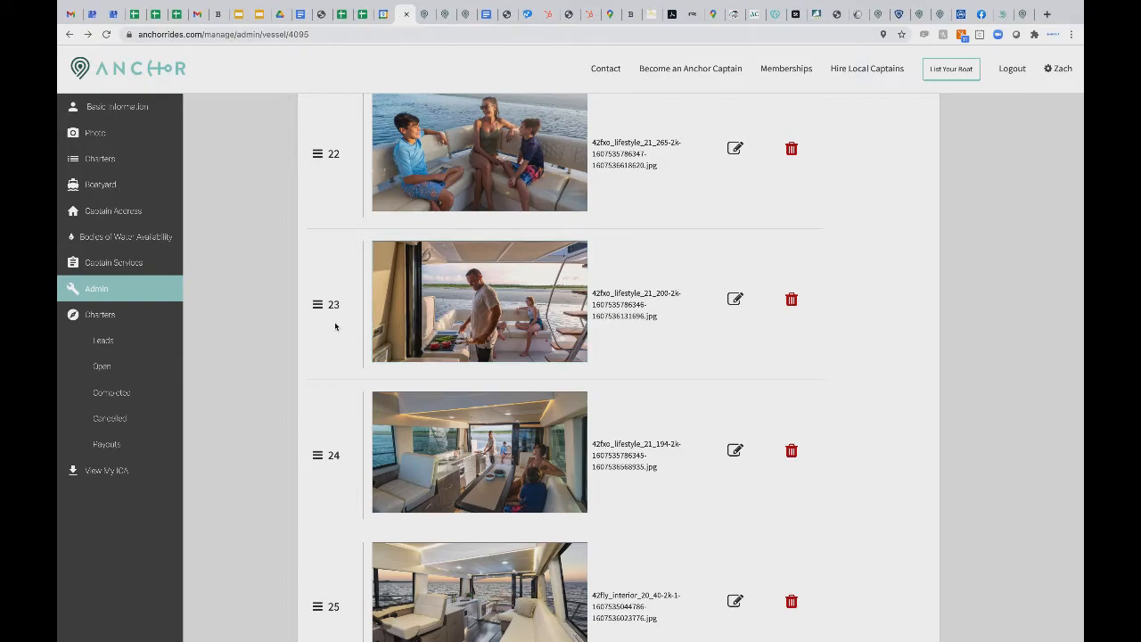
scroll(339, 326, "down", 1)
scroll(348, 382, "down", 3)
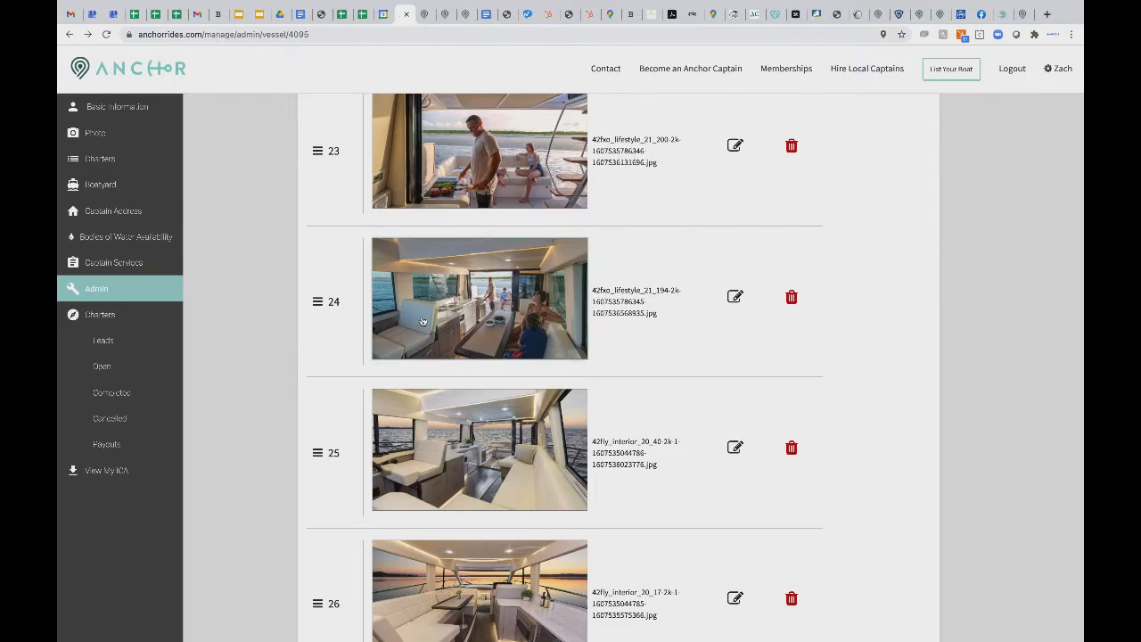
scroll(423, 321, "down", 3)
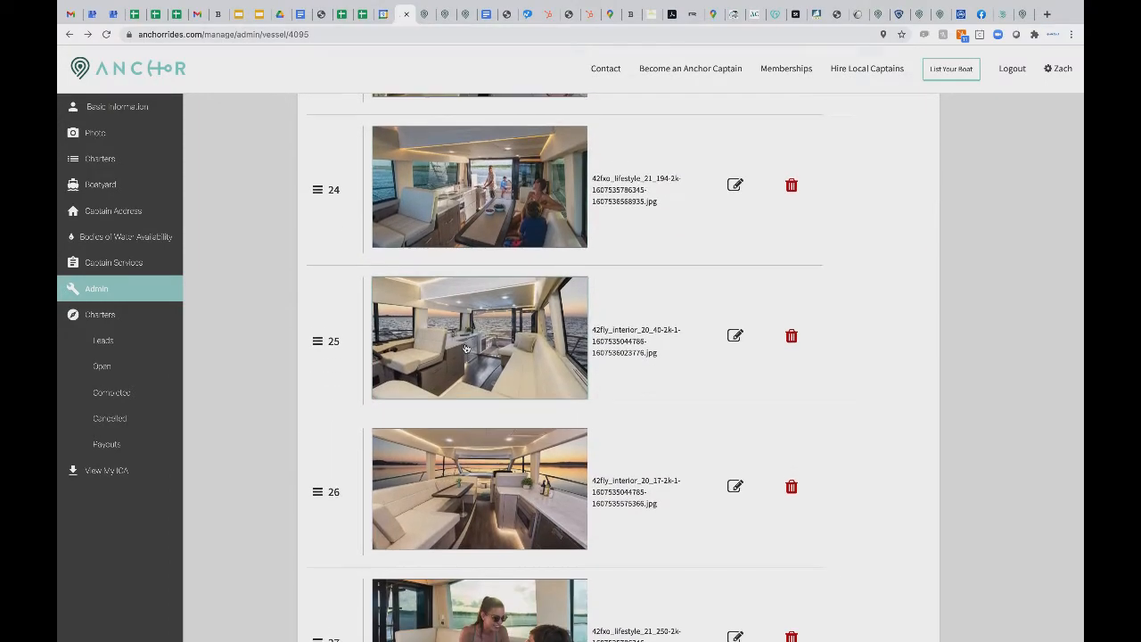
scroll(464, 347, "down", 3)
scroll(464, 347, "down", 5)
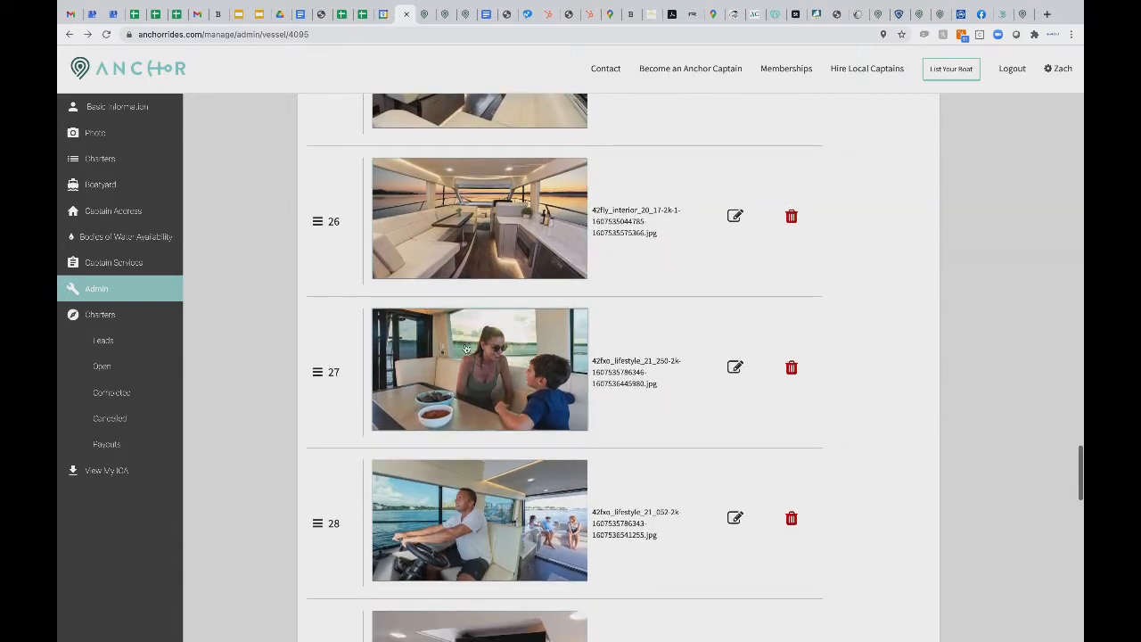
scroll(464, 347, "down", 5)
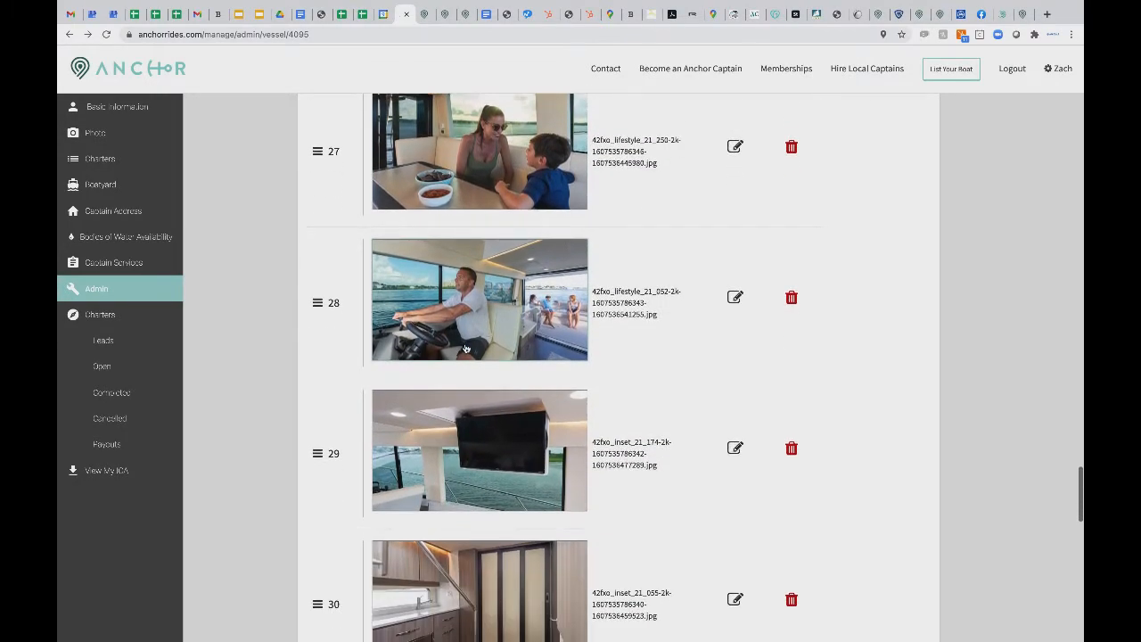
scroll(464, 348, "down", 3)
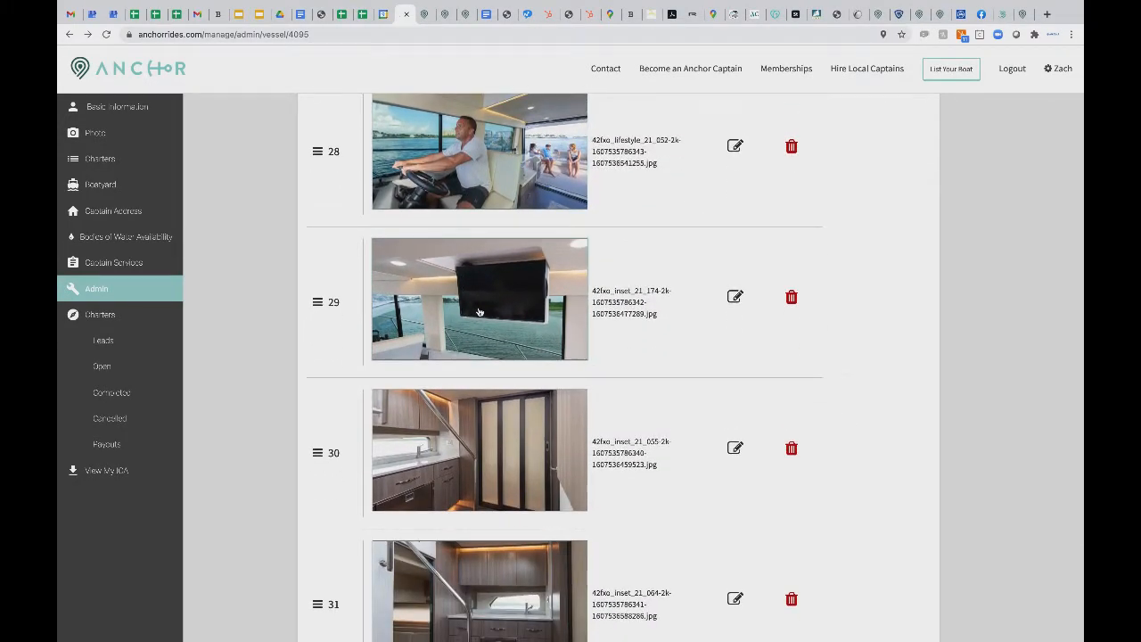
- Review the order of the galley and below-deck bedroom photos at the end of the list, photos 30 to 35
scroll(479, 312, "down", 5)
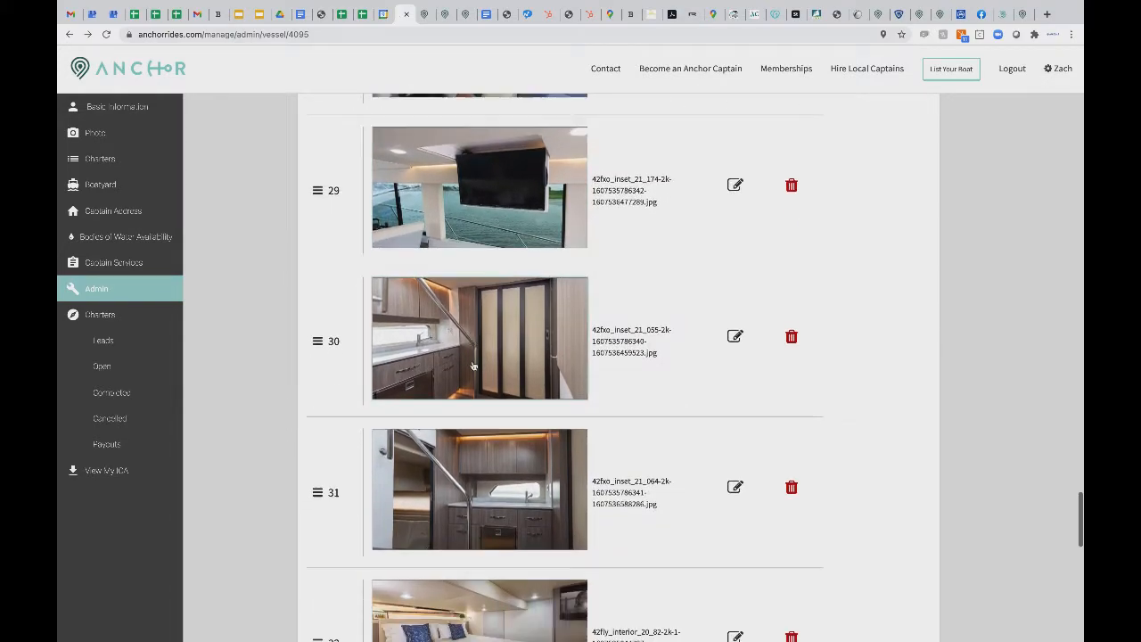
scroll(475, 366, "down", 1)
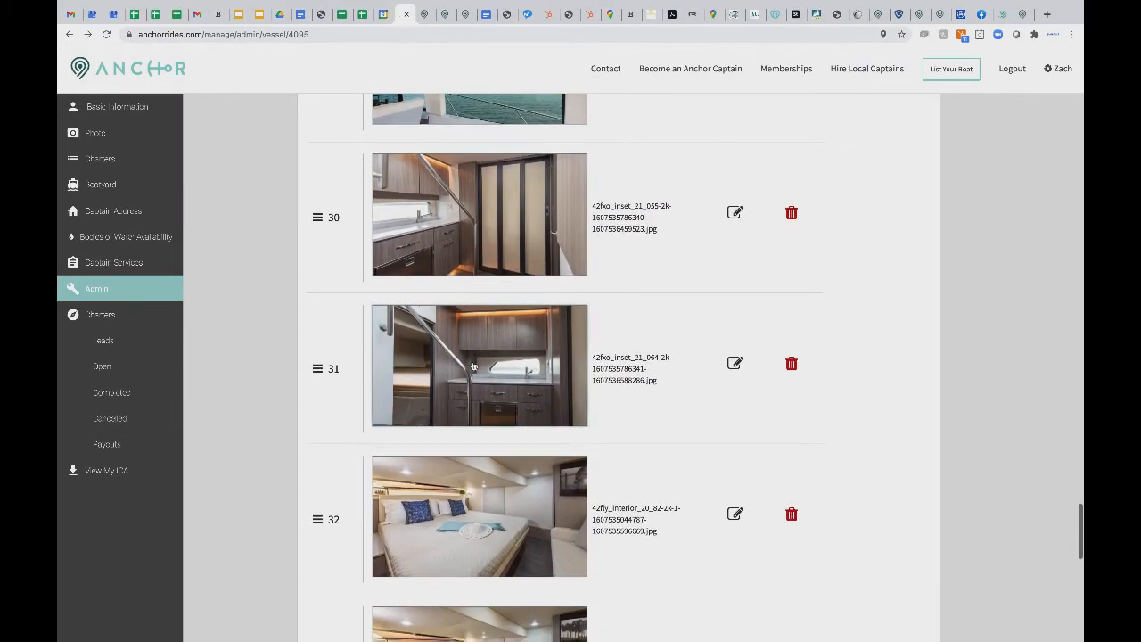
scroll(473, 365, "down", 4)
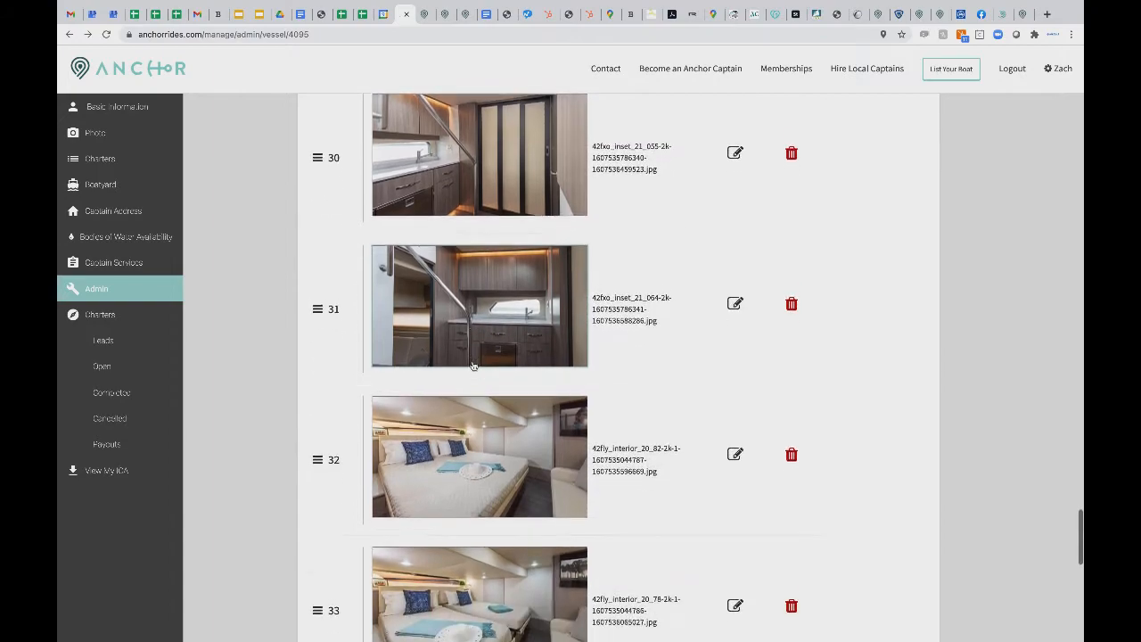
scroll(474, 366, "down", 2)
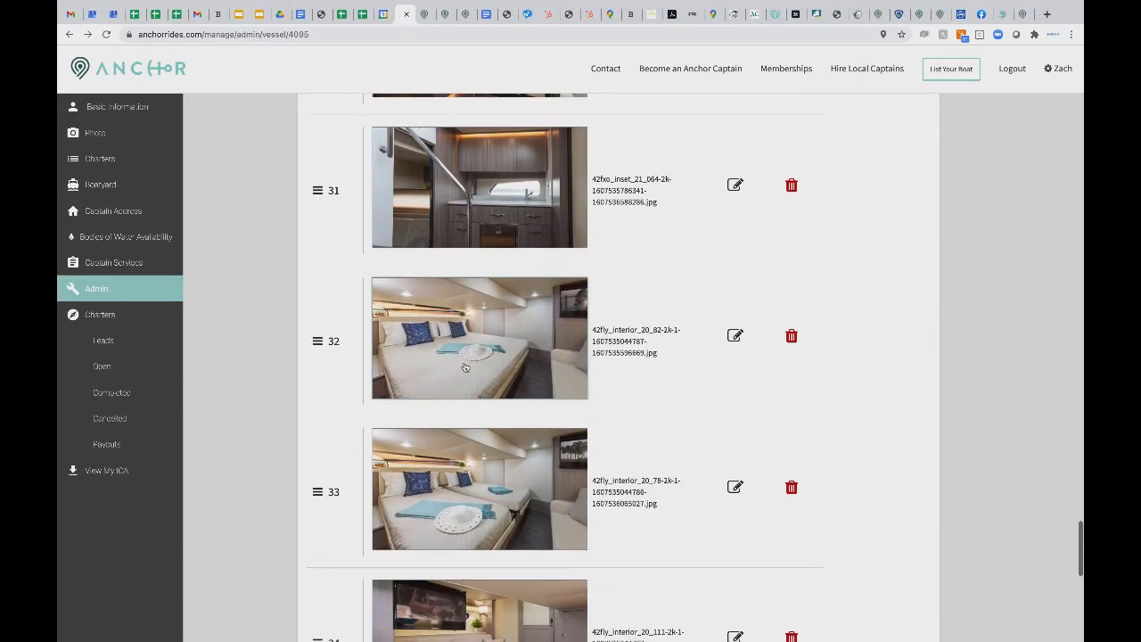
scroll(474, 345, "down", 5)
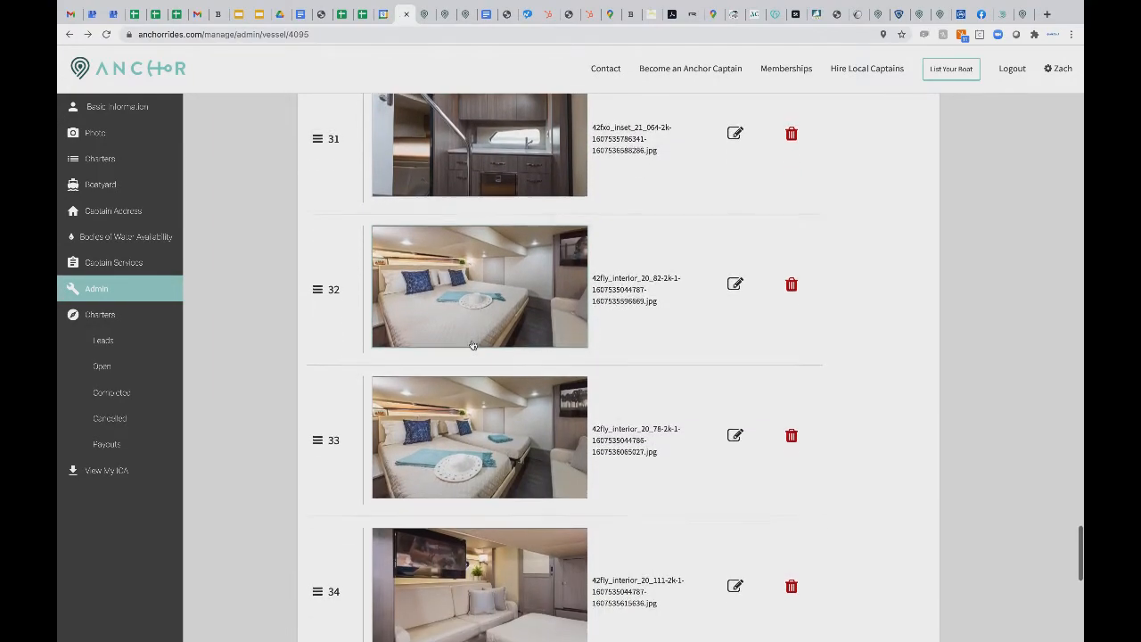
scroll(474, 345, "down", 4)
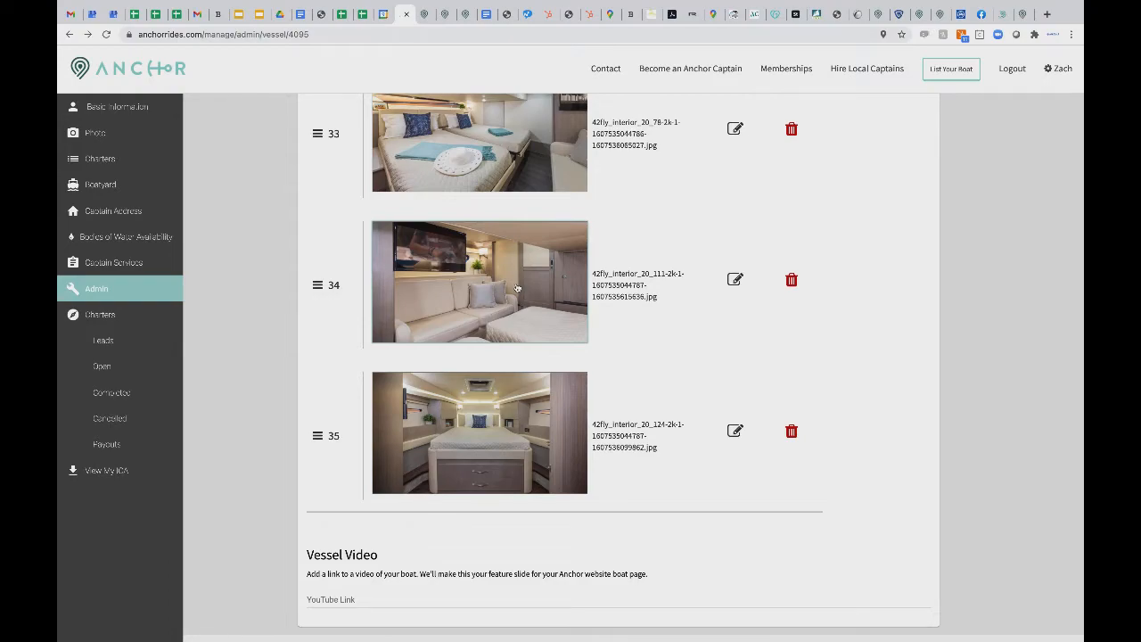
scroll(517, 288, "up", 2)
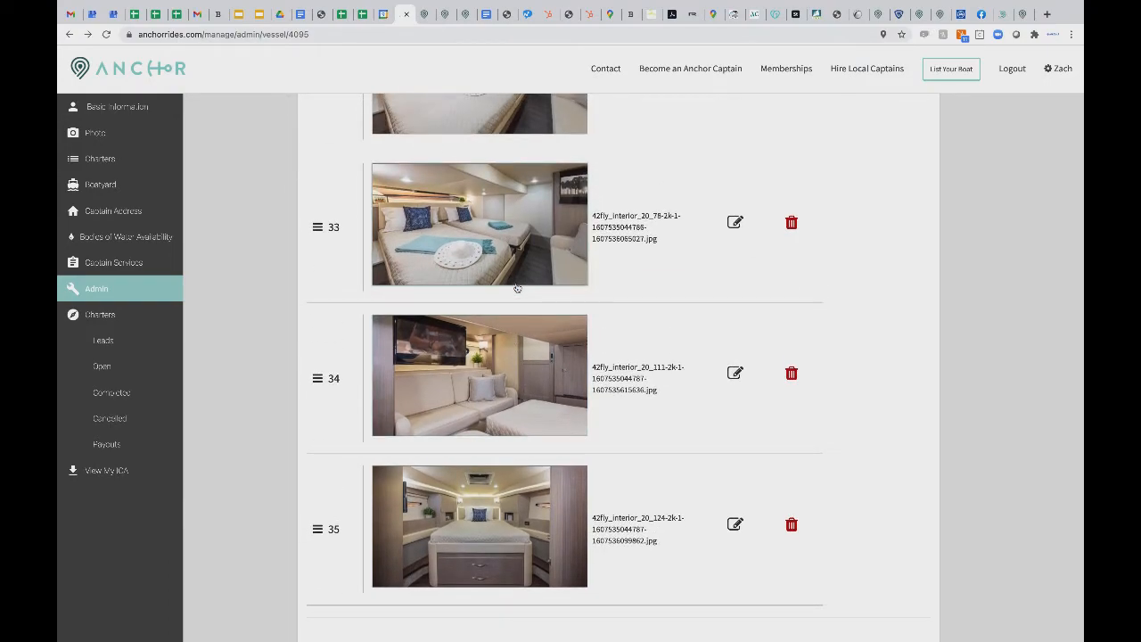
- Check the bedroom photos 32 to 35 at the end of the list and save the vessel listing with the arranged photo order
scroll(473, 214, "up", 1)
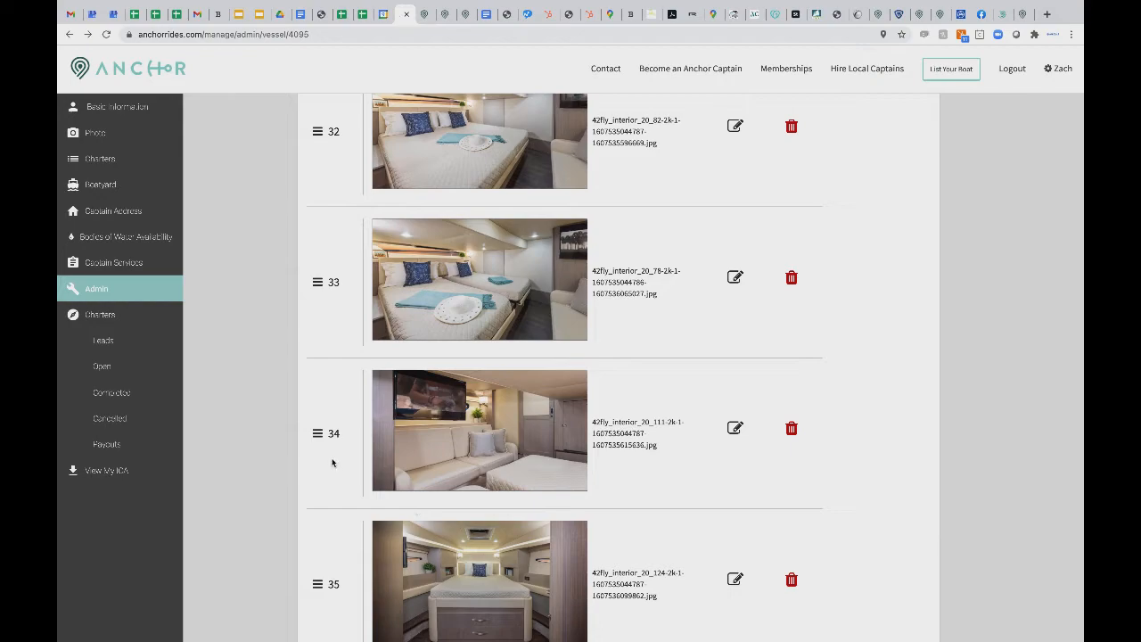
scroll(333, 463, "down", 1)
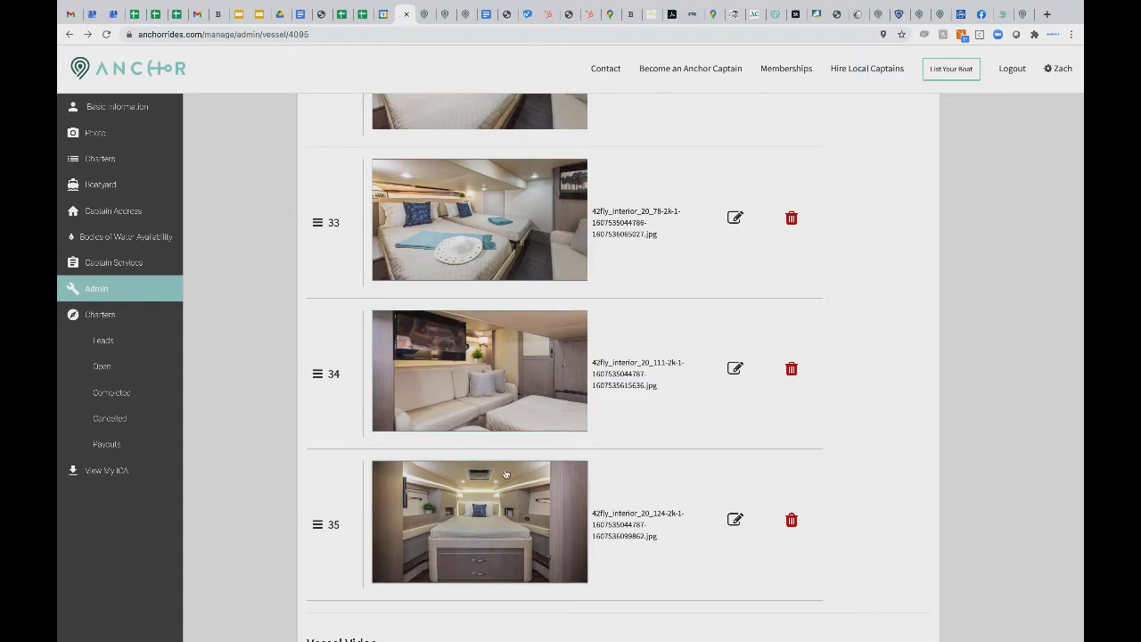
scroll(505, 475, "up", 1)
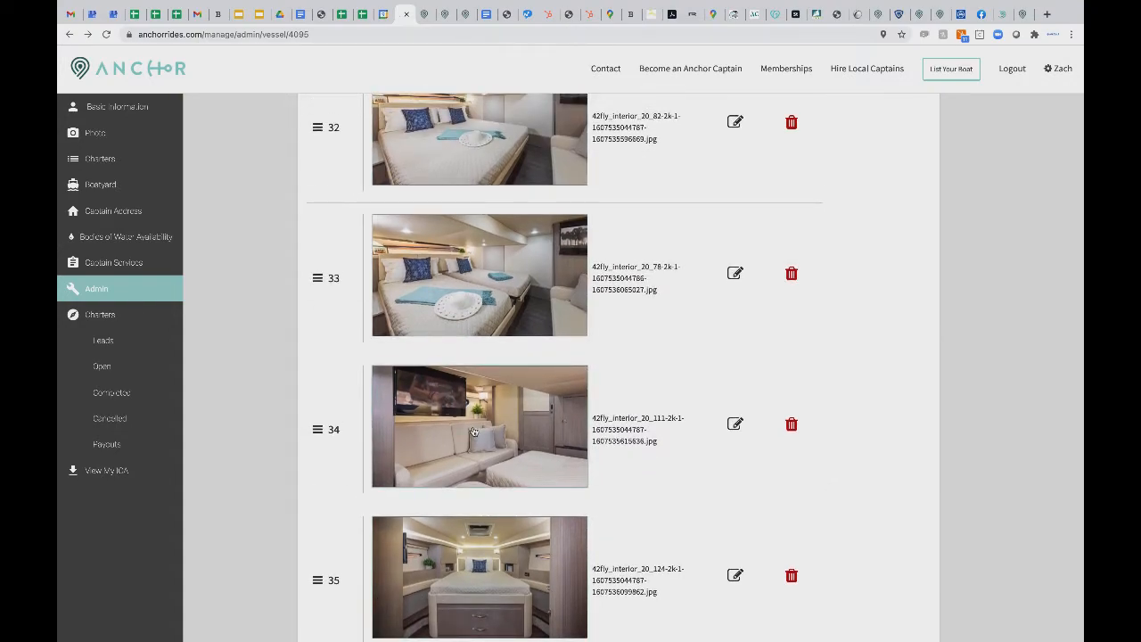
scroll(473, 432, "up", 20)
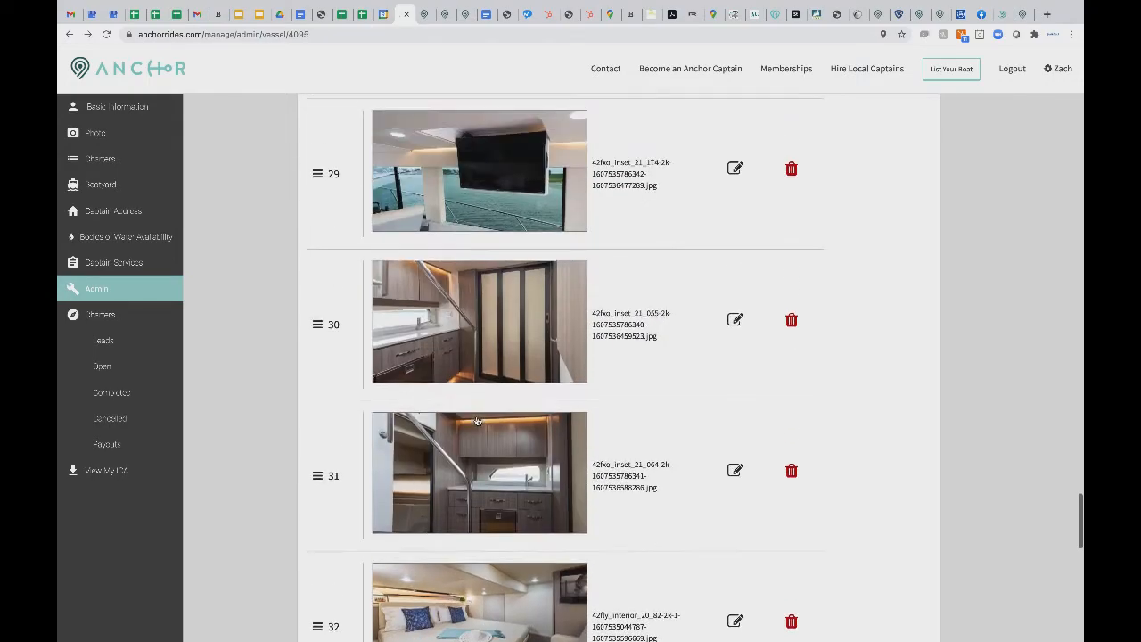
scroll(477, 421, "up", 20)
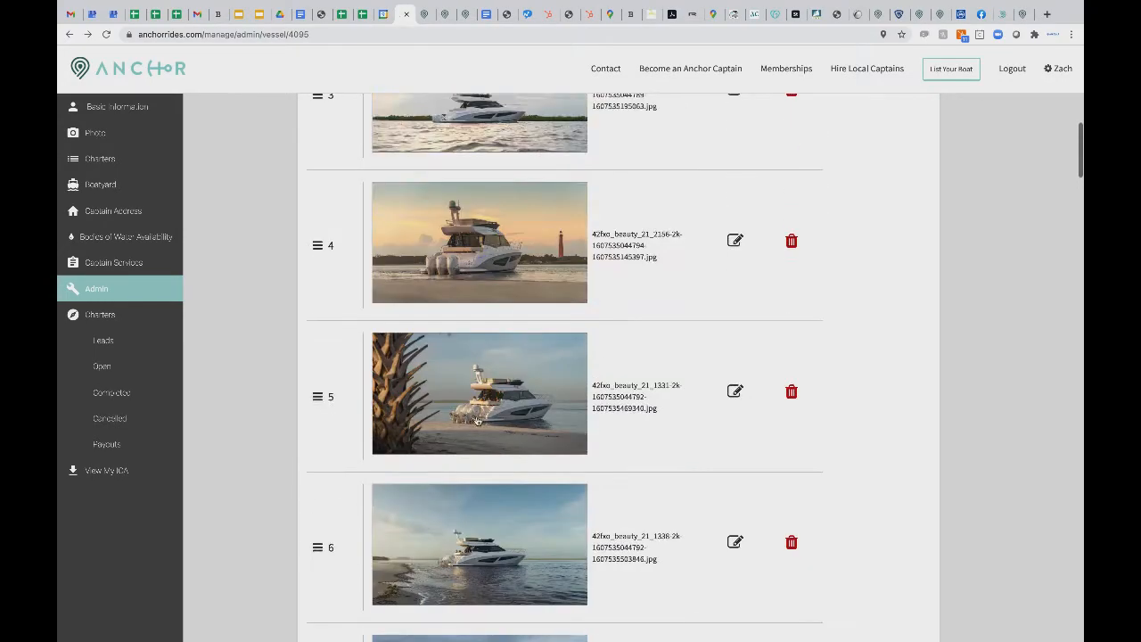
scroll(459, 422, "down", 1)
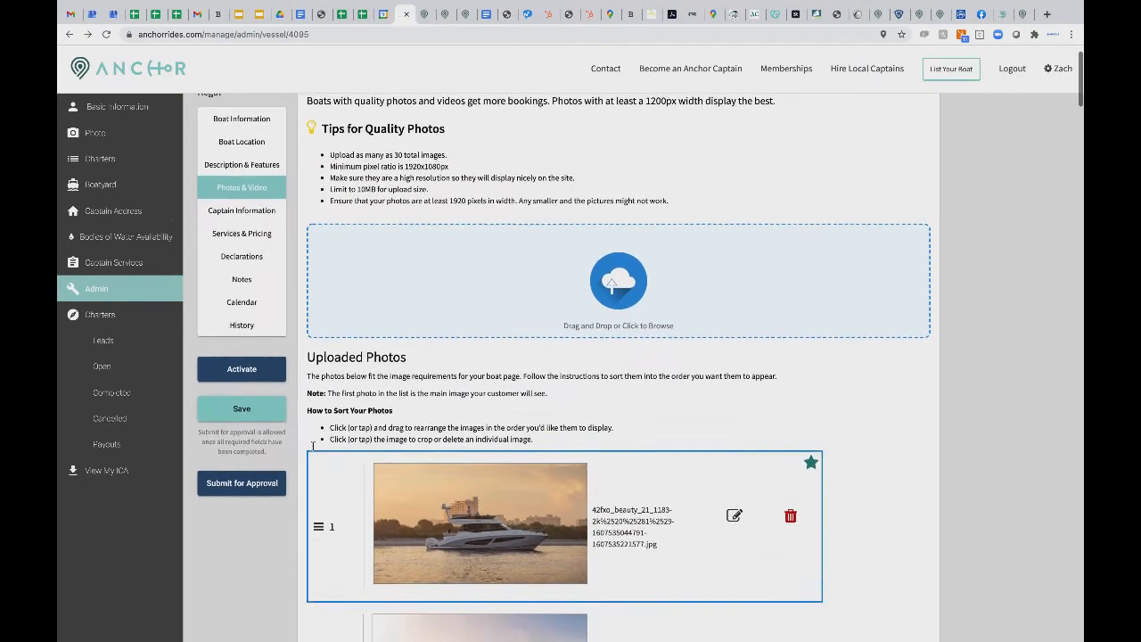
left_click(241, 406)
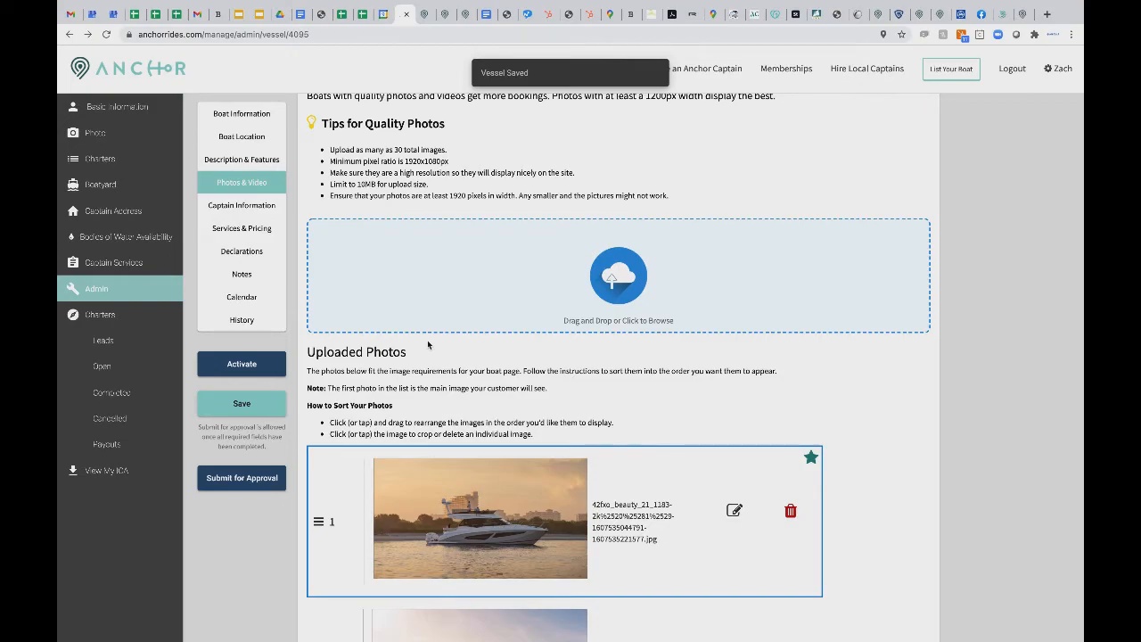
- Recheck the order of the exterior boat photos 1 to 11 and save the vessel listing again
scroll(402, 370, "up", 1)
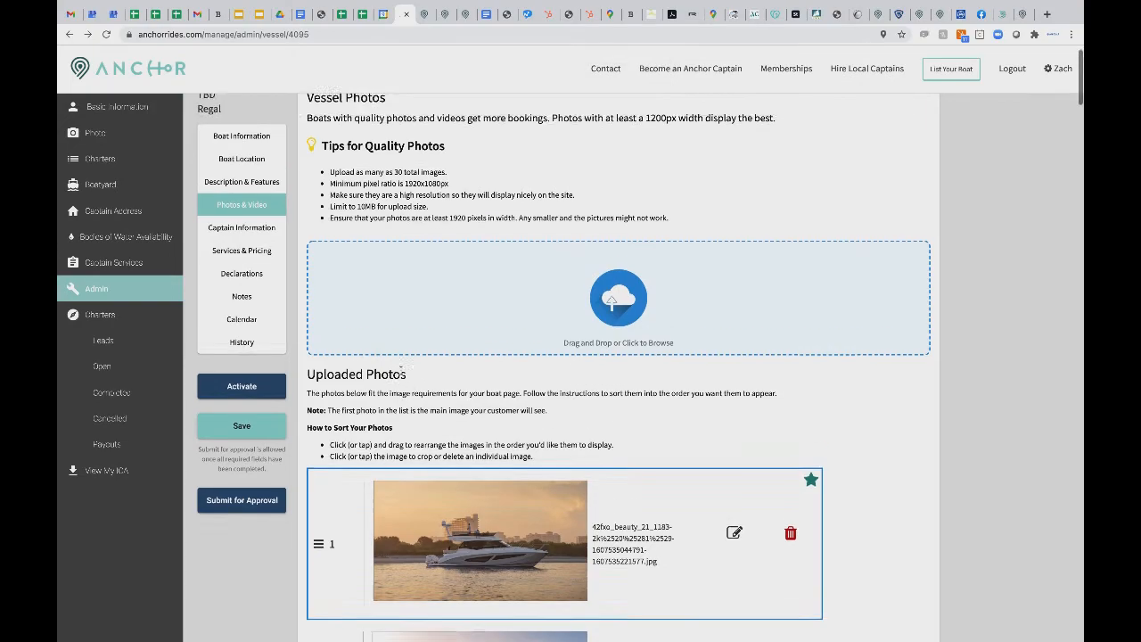
scroll(402, 375, "down", 5)
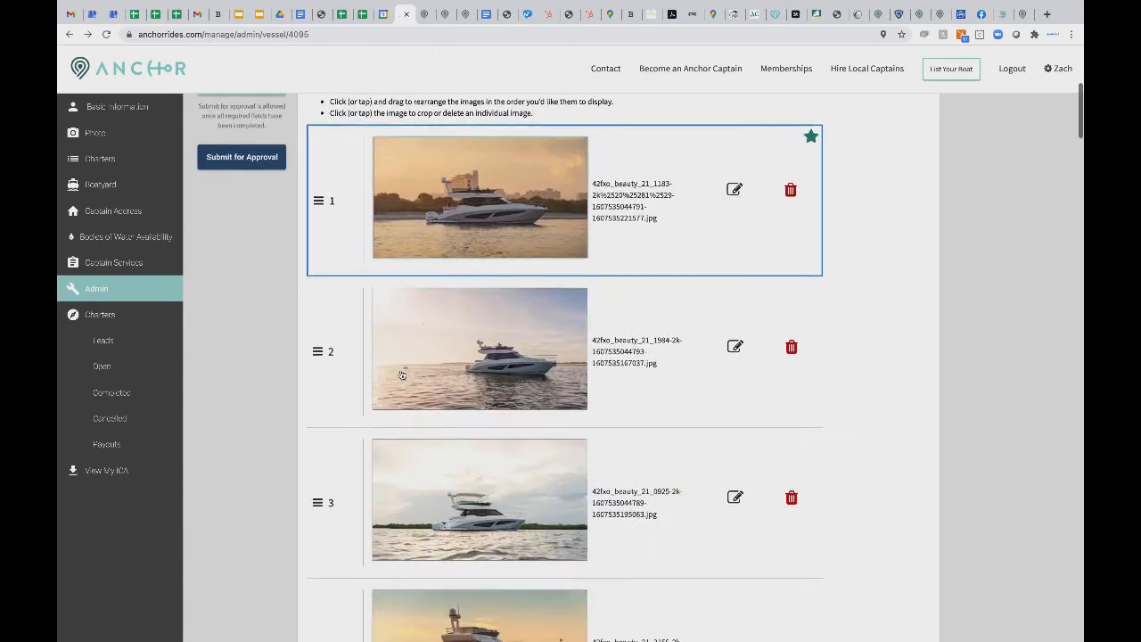
mouse_move(316, 417)
left_mouse_down()
mouse_move(309, 265)
mouse_move(317, 410)
left_mouse_up()
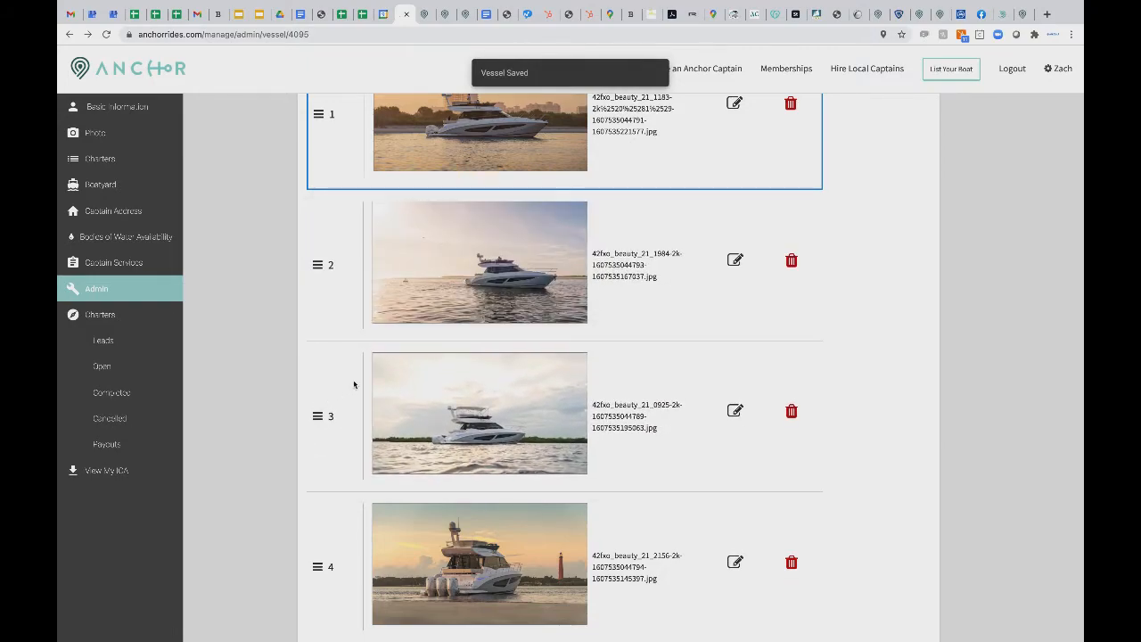
scroll(353, 384, "down", 3)
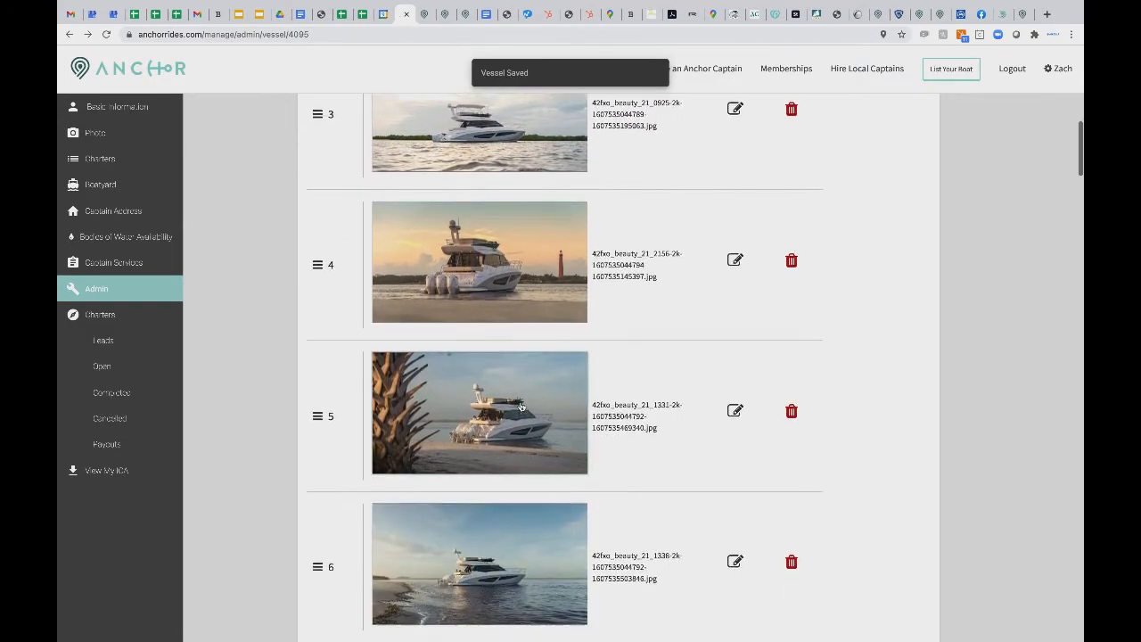
scroll(521, 407, "down", 2)
scroll(522, 407, "down", 5)
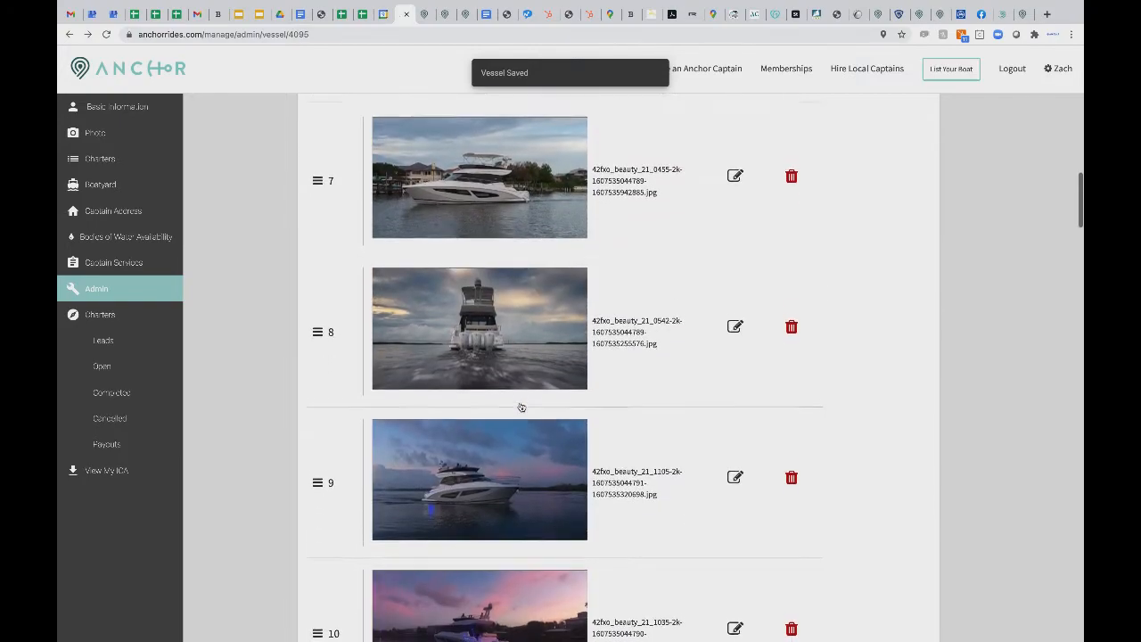
scroll(521, 407, "down", 3)
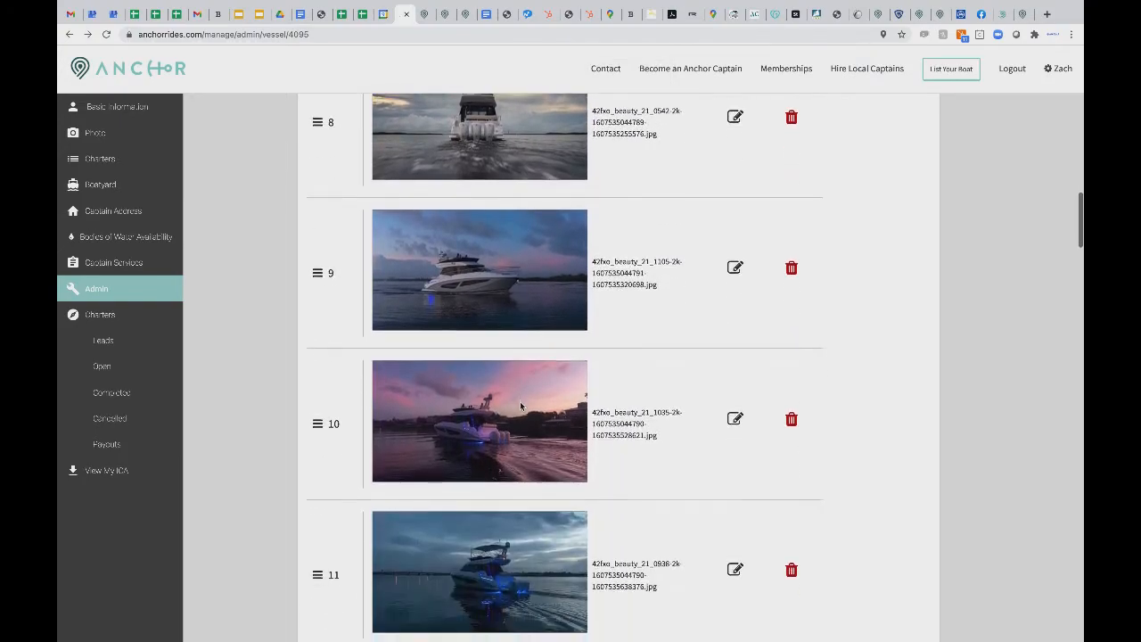
scroll(521, 407, "up", 2)
left_click(267, 325)
scroll(270, 322, "up", 2)
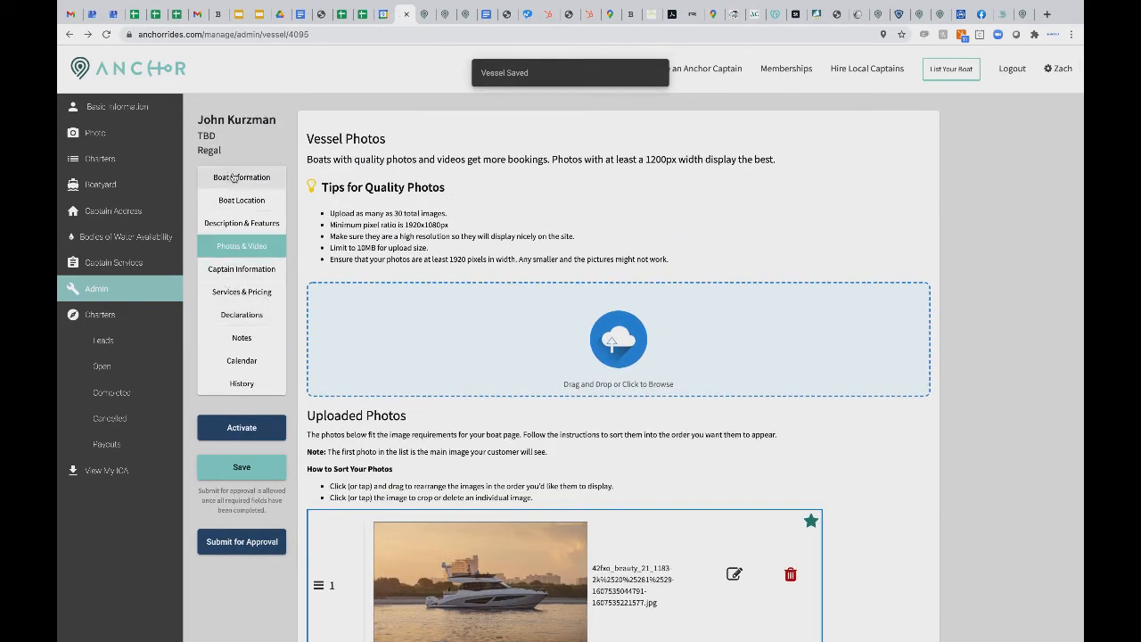
- Block out December 9 to 11, 2020 as unavailable in the boat's calendar and delete that blocked event
left_click(238, 367)
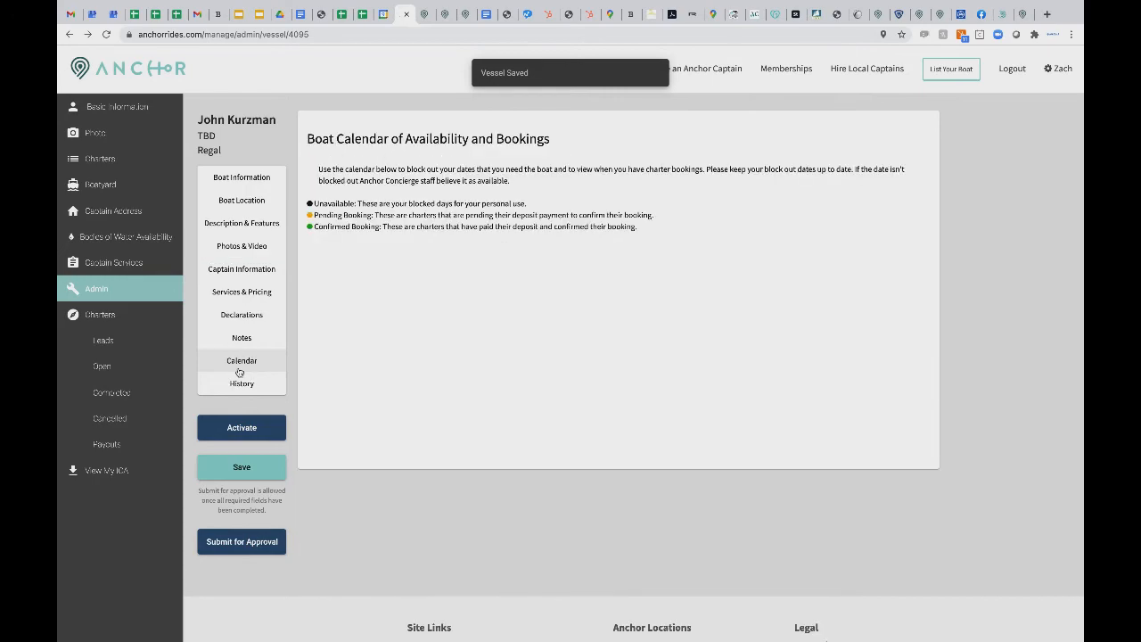
left_click_drag(607, 400, 827, 395)
left_click(811, 387)
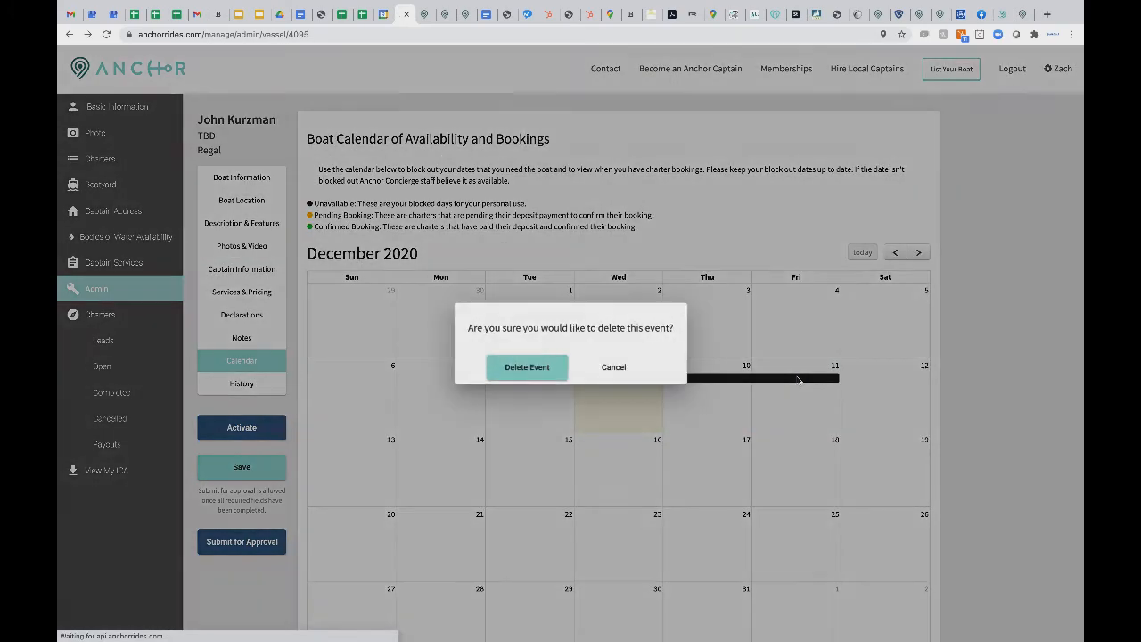
left_click(526, 367)
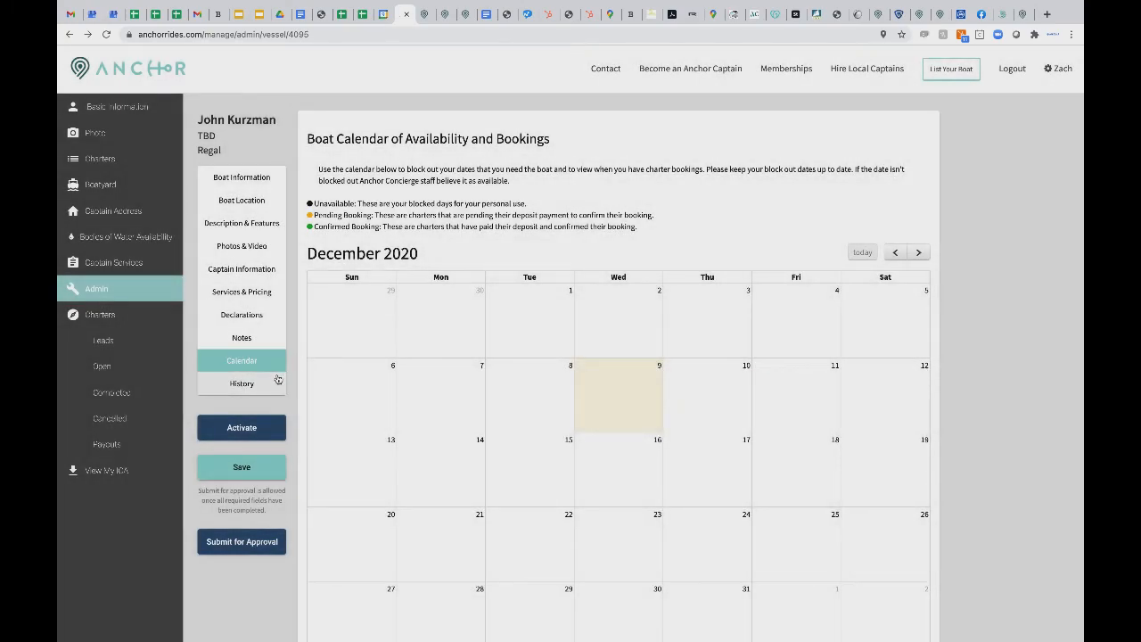